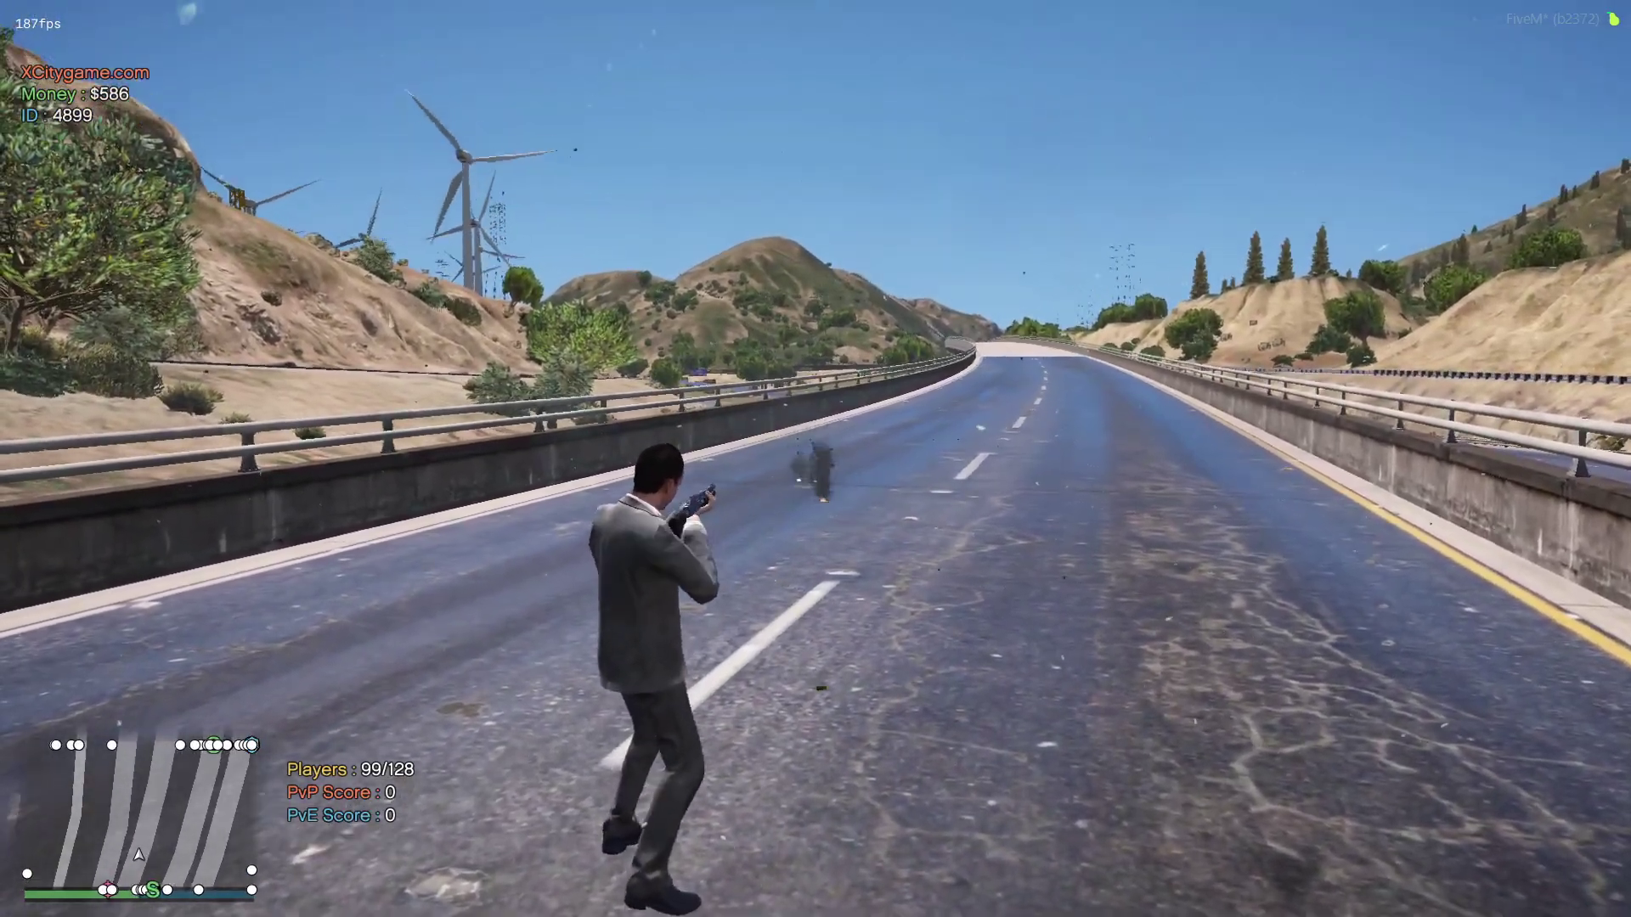
pyautogui.click(816, 459)
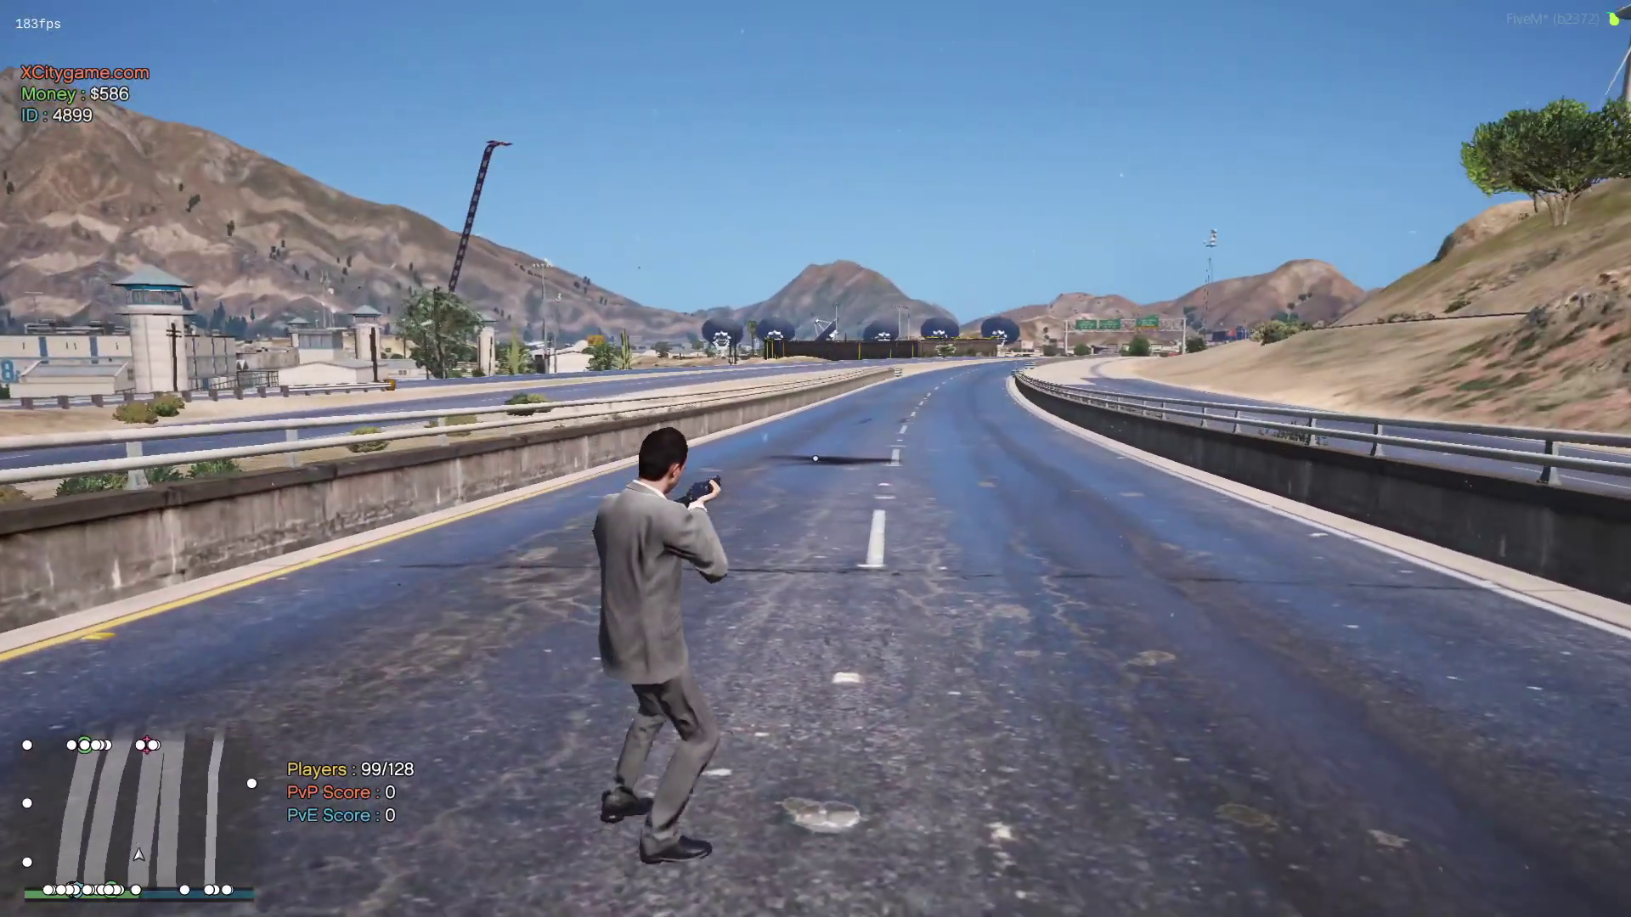
pyautogui.press('s')
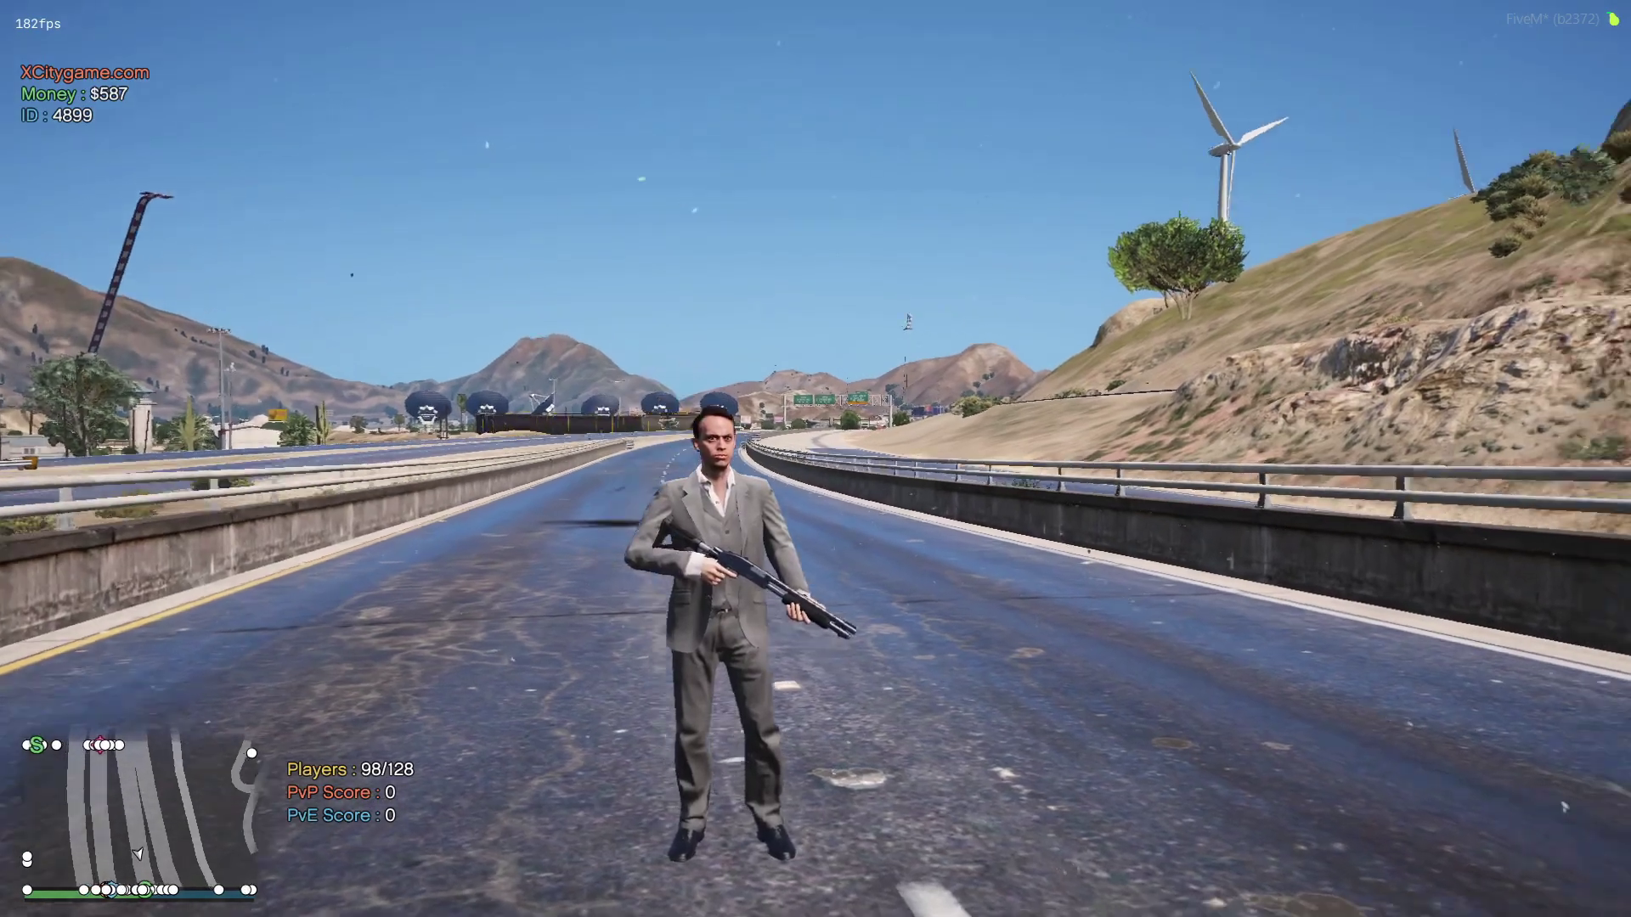
# Step: Pause the game and open its Graphics settings
pyautogui.press('F1')
pyautogui.press('Escape')
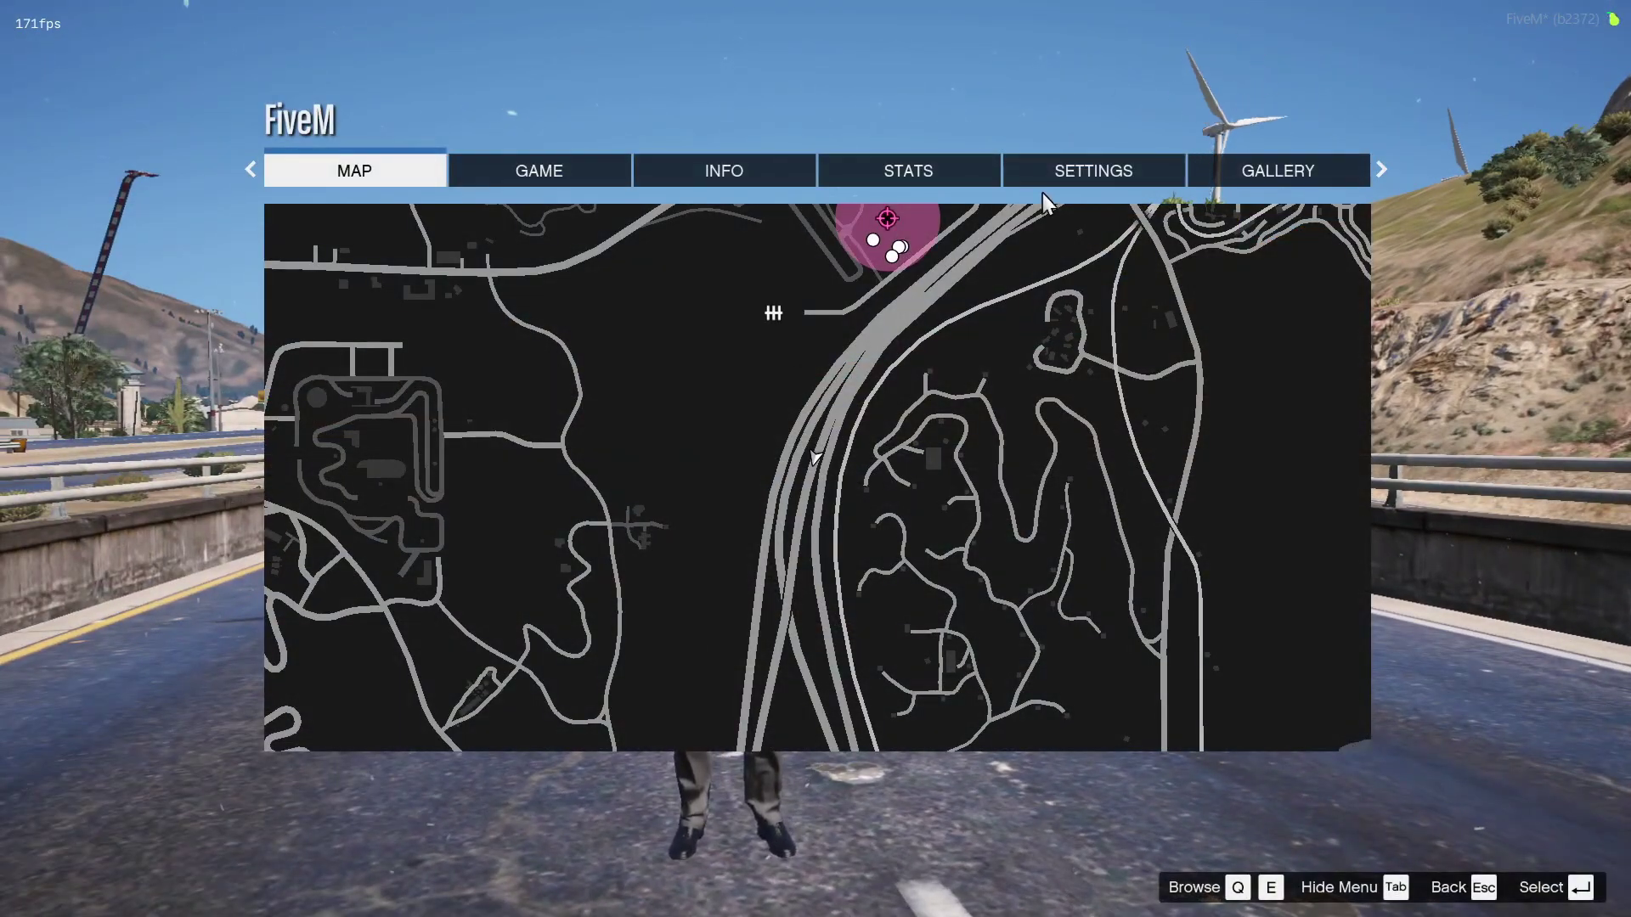
pyautogui.click(1057, 185)
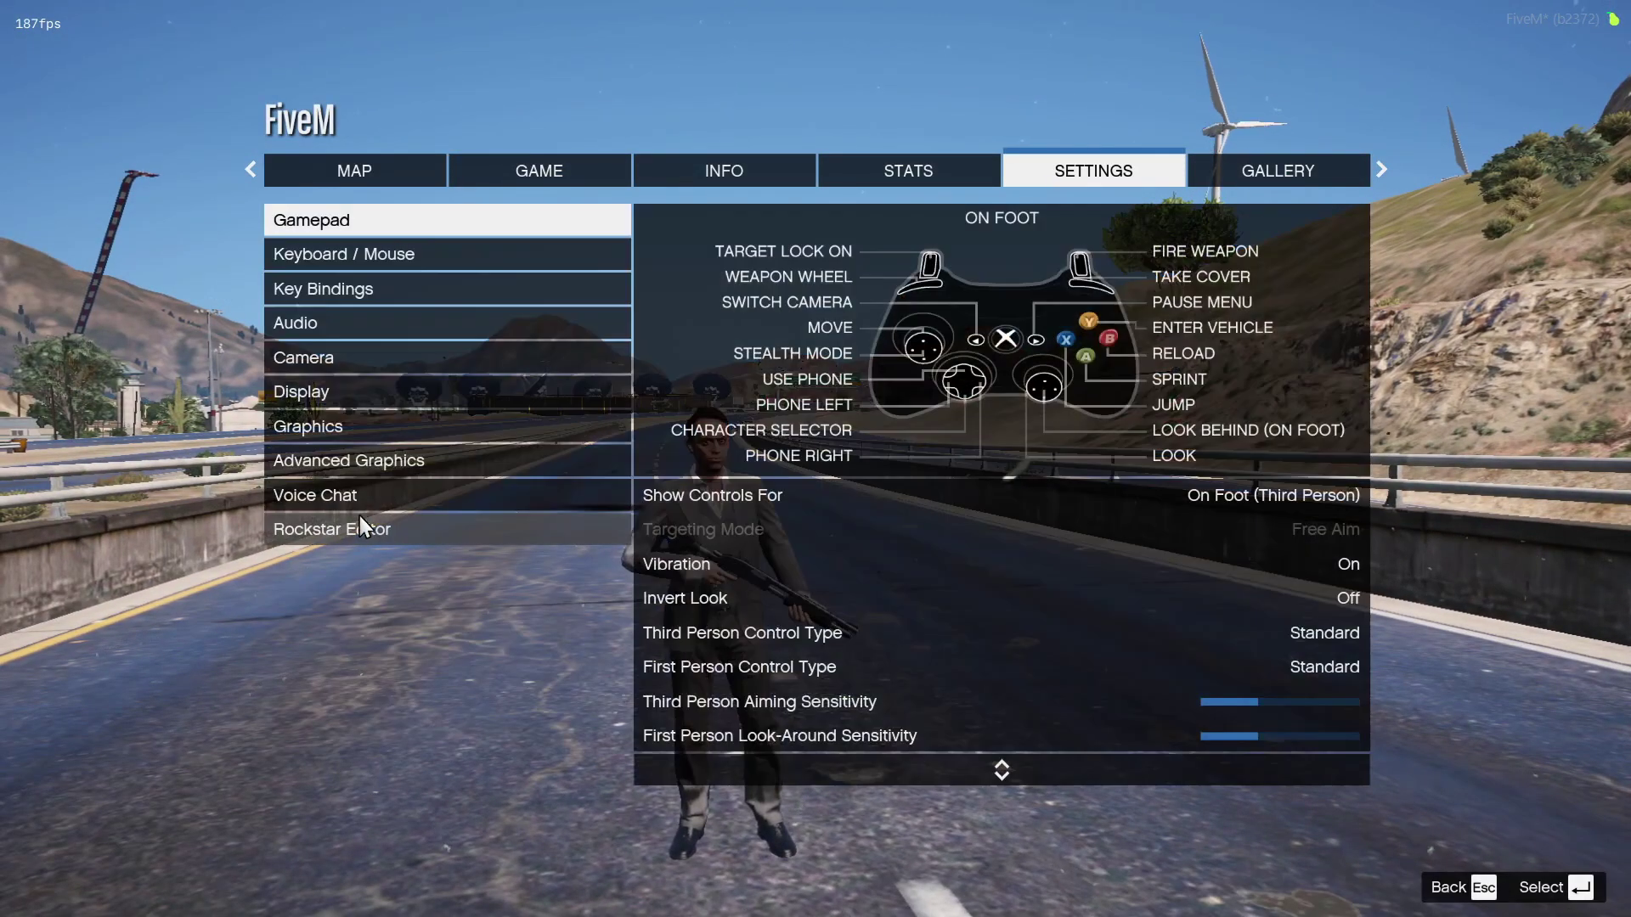
pyautogui.click(327, 431)
pyautogui.click(337, 437)
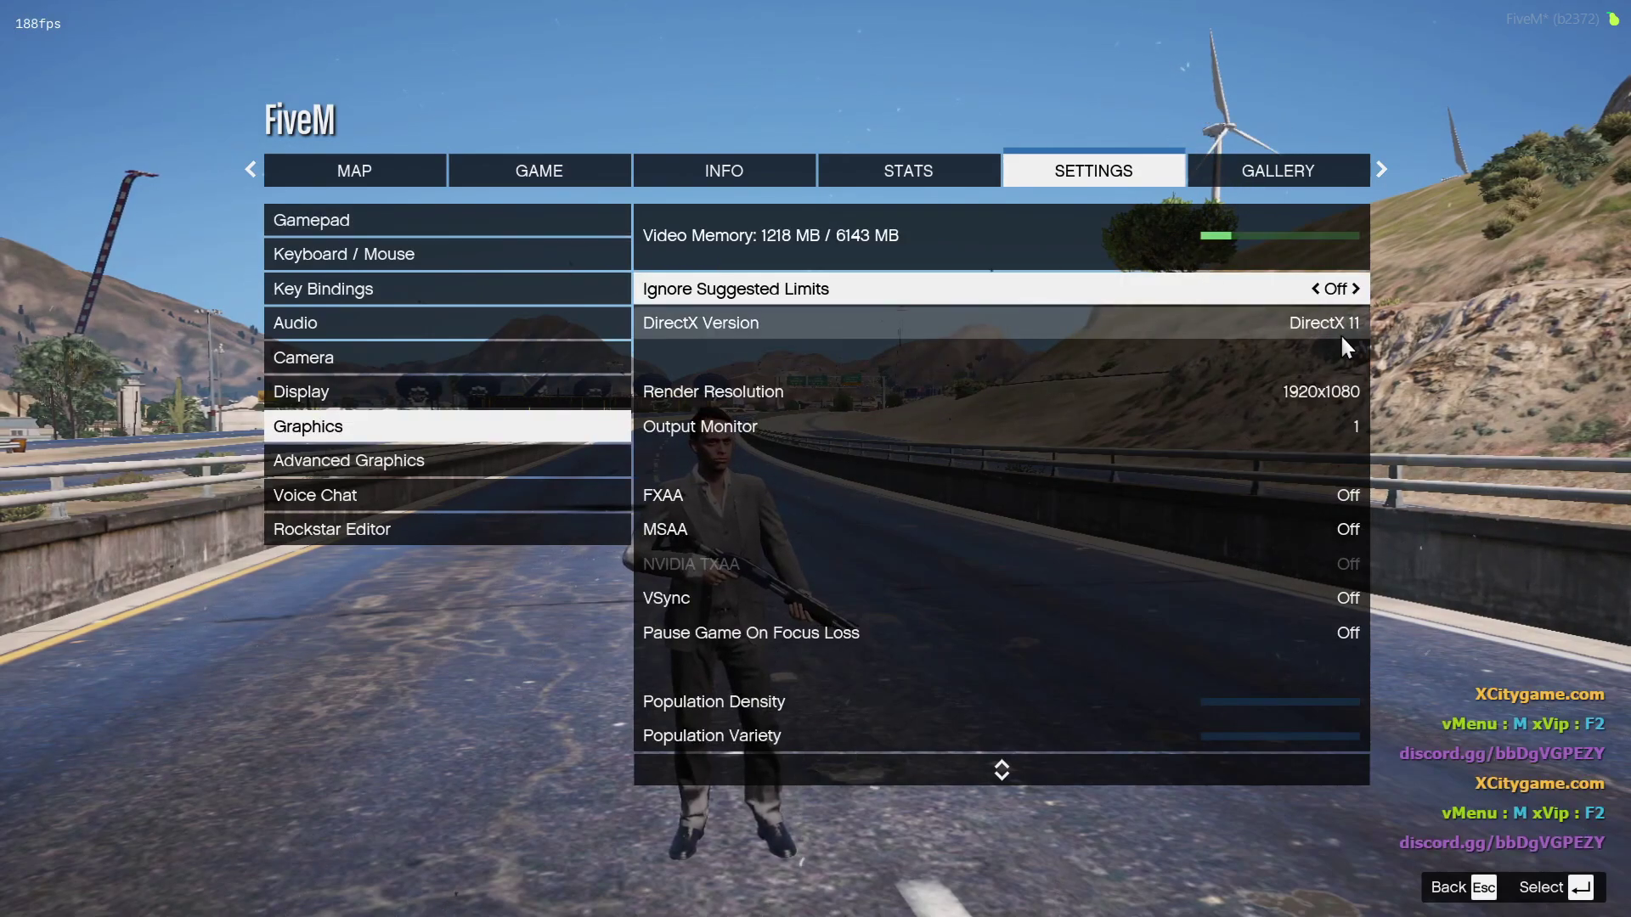
# Step: Cycle the DirectX version through DirectX 10.1 and DirectX 10 and back to DirectX 11
pyautogui.press('Down')
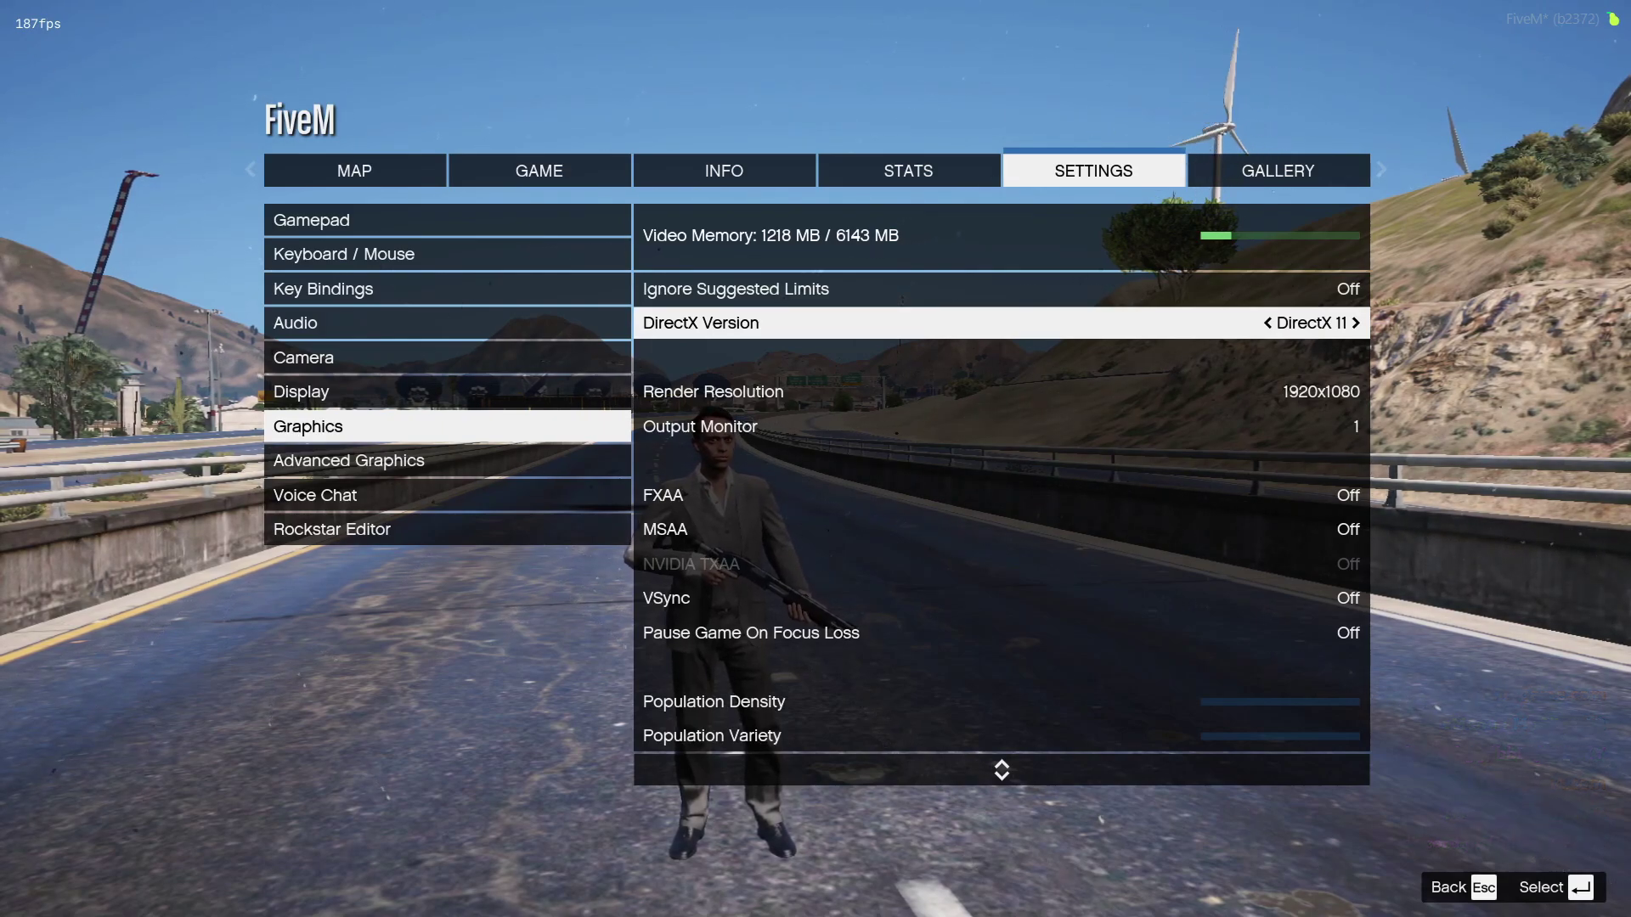
pyautogui.press('Left')
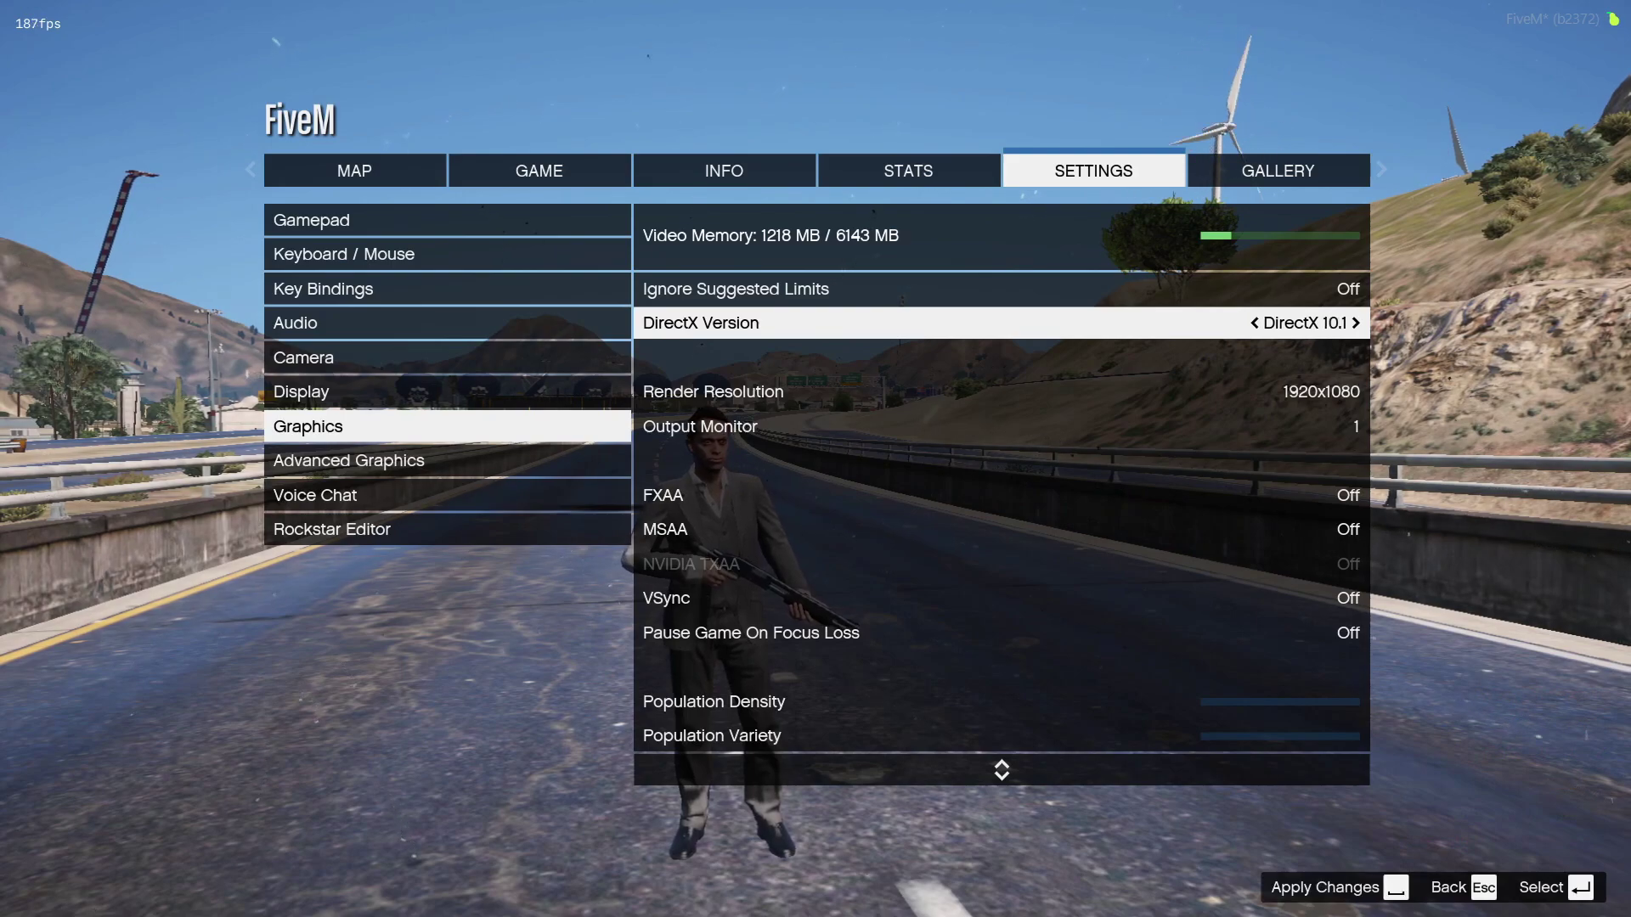
pyautogui.press('Left')
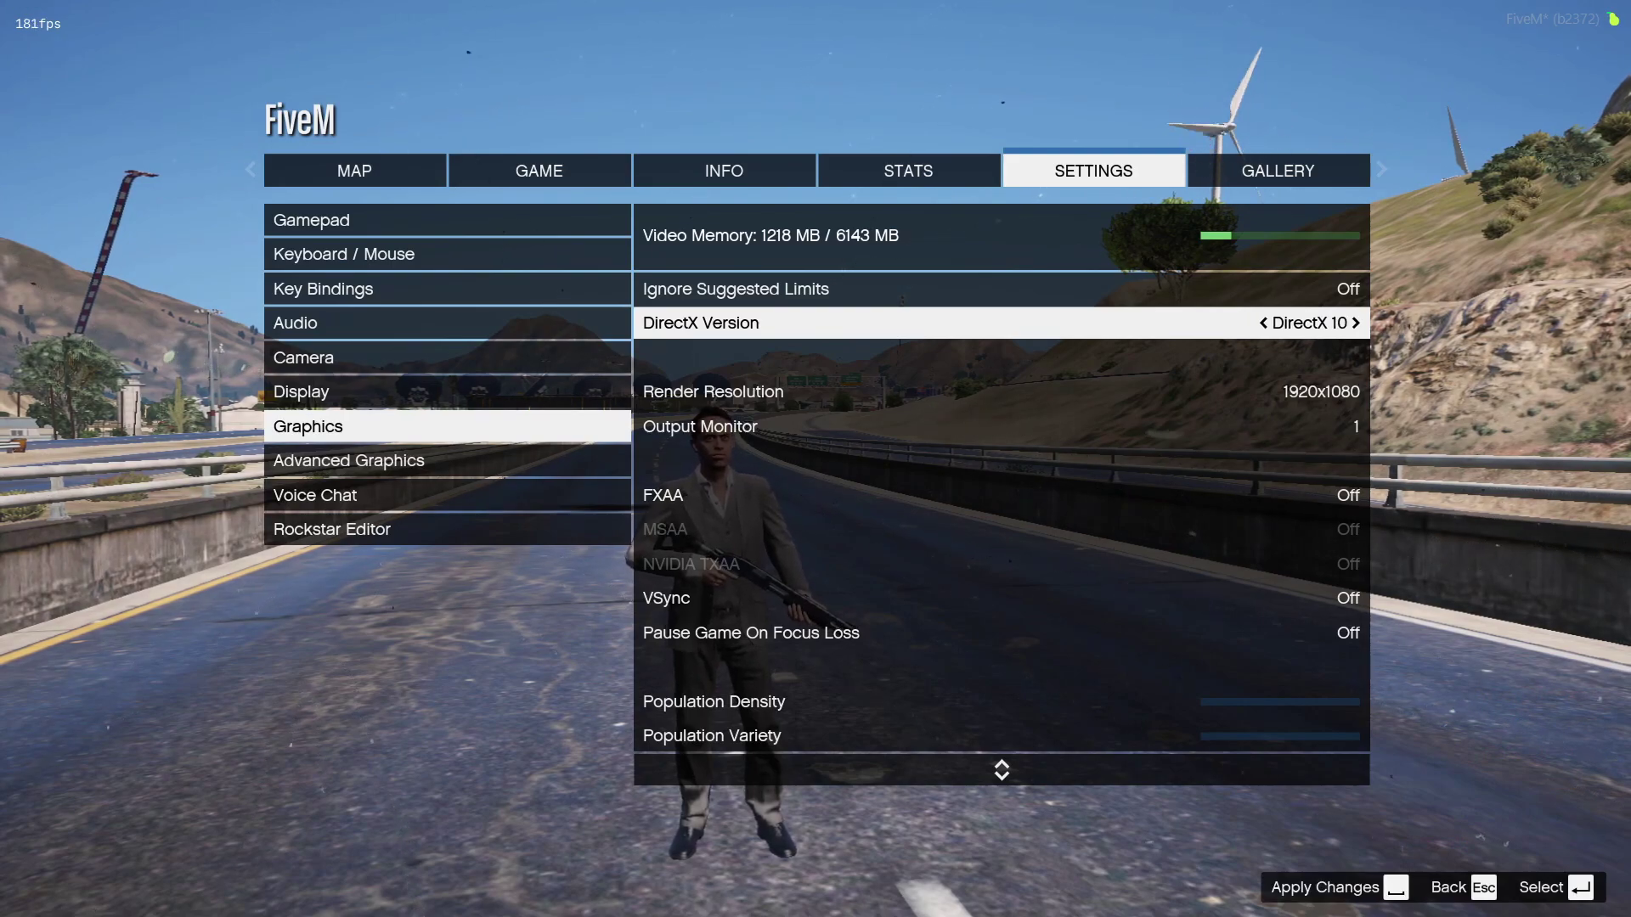
pyautogui.press('Right')
pyautogui.press('Right')
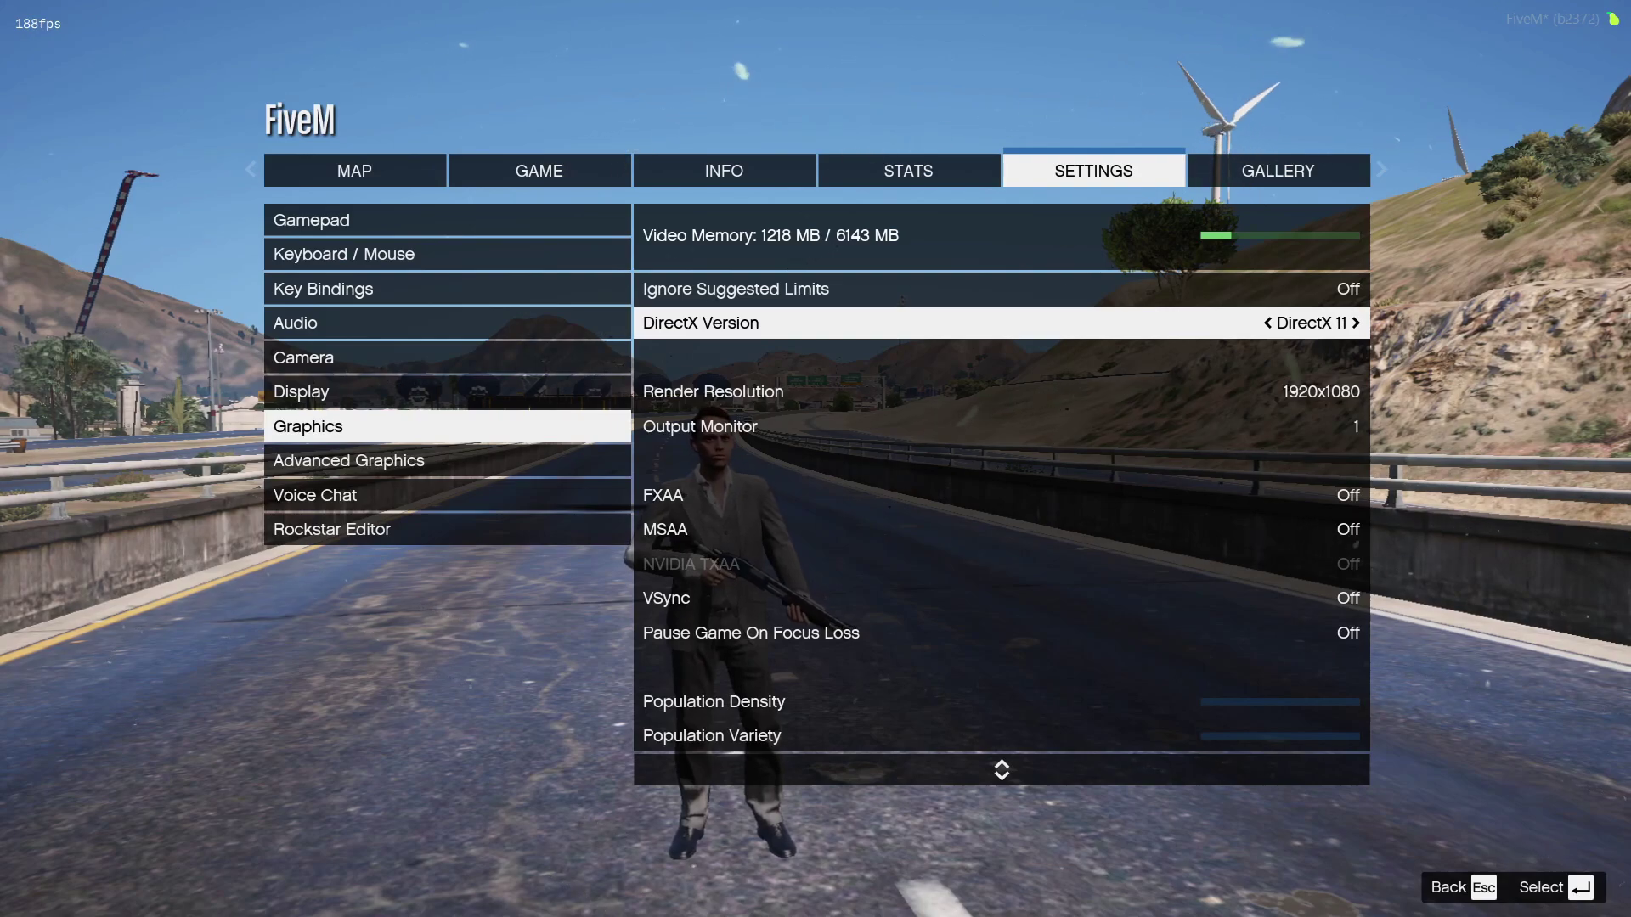
# Step: Examine all remaining Graphics options, from render resolution and anti-aliasing through population, texture, shadow and grass quality to tessellation
pyautogui.press('Down')
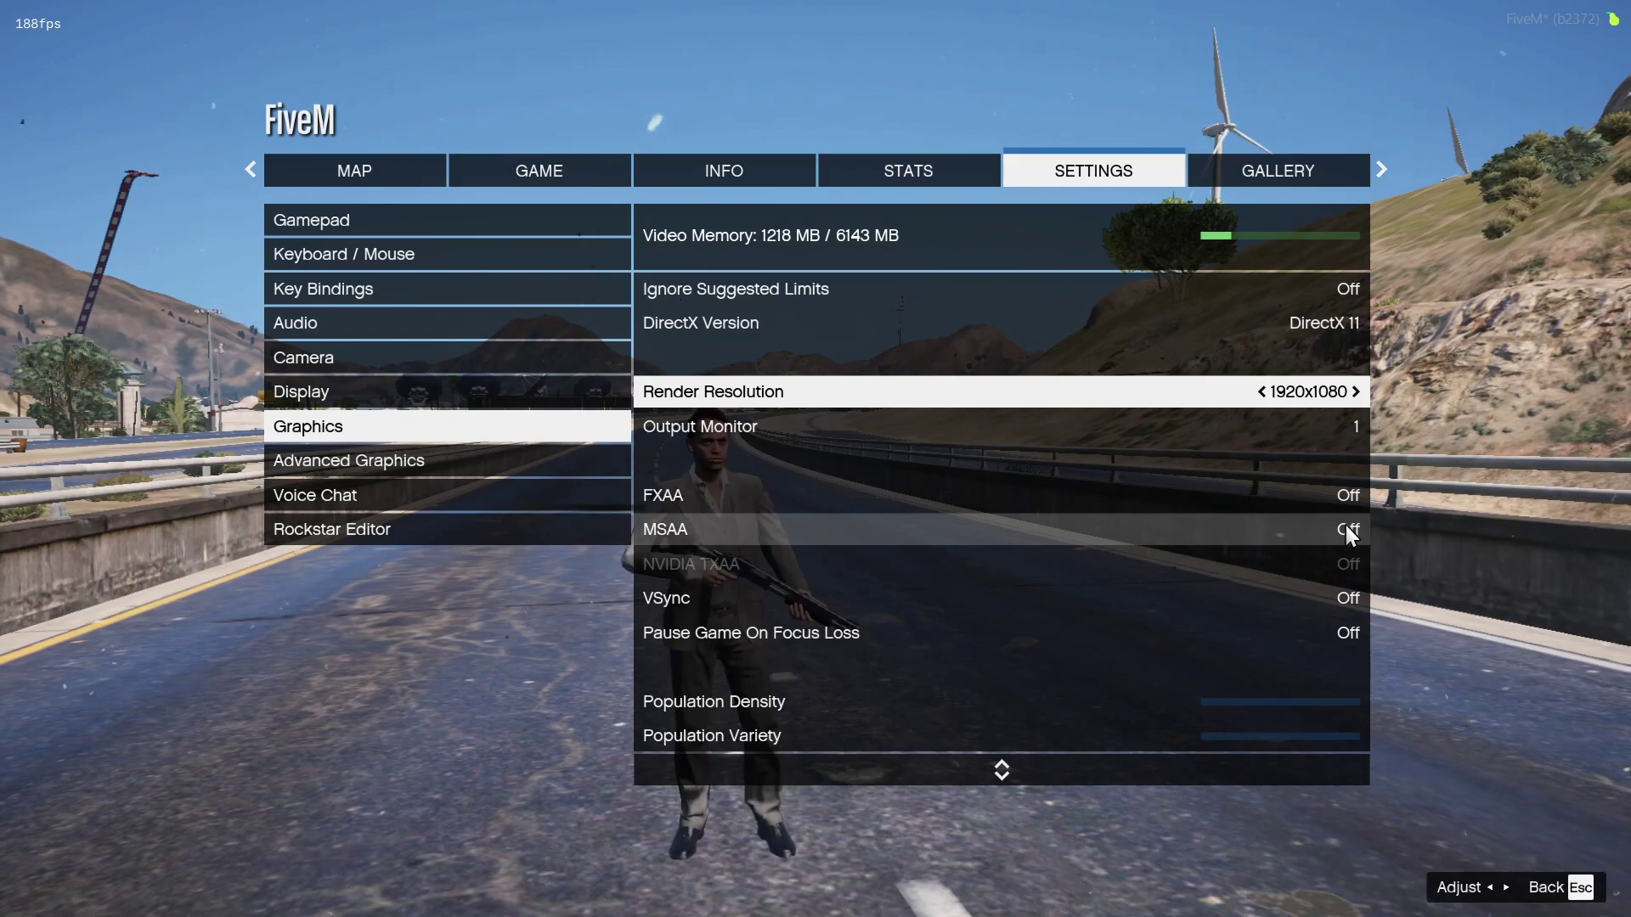
pyautogui.press('Down')
pyautogui.press('Down')
pyautogui.press('Down')
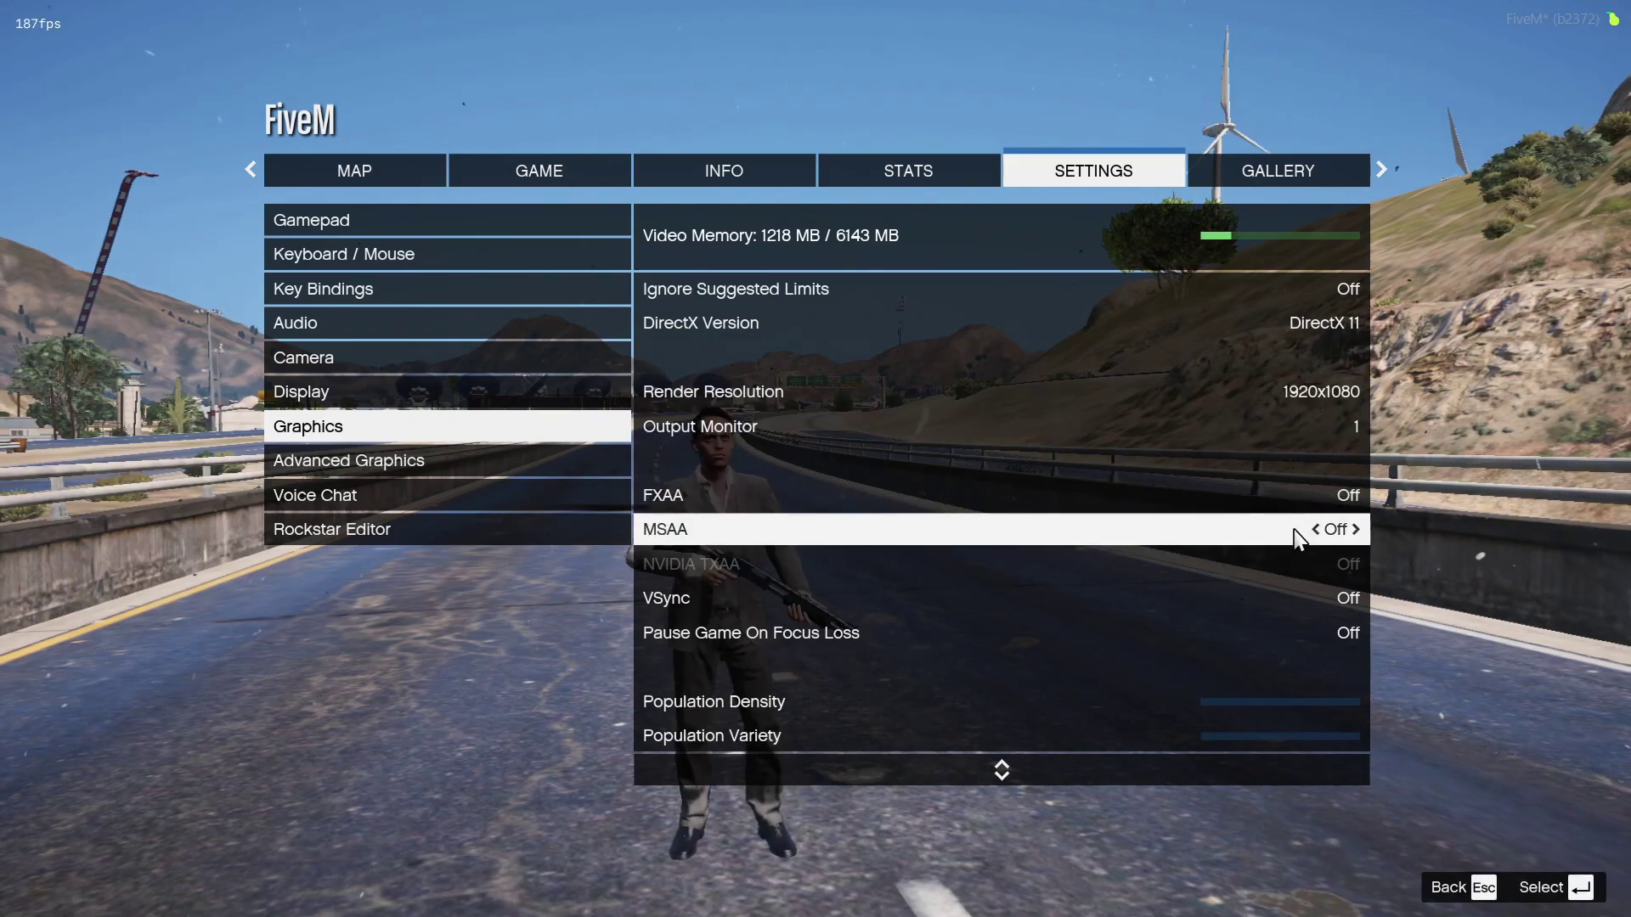
pyautogui.press('Down')
pyautogui.press('Down')
pyautogui.press('Down')
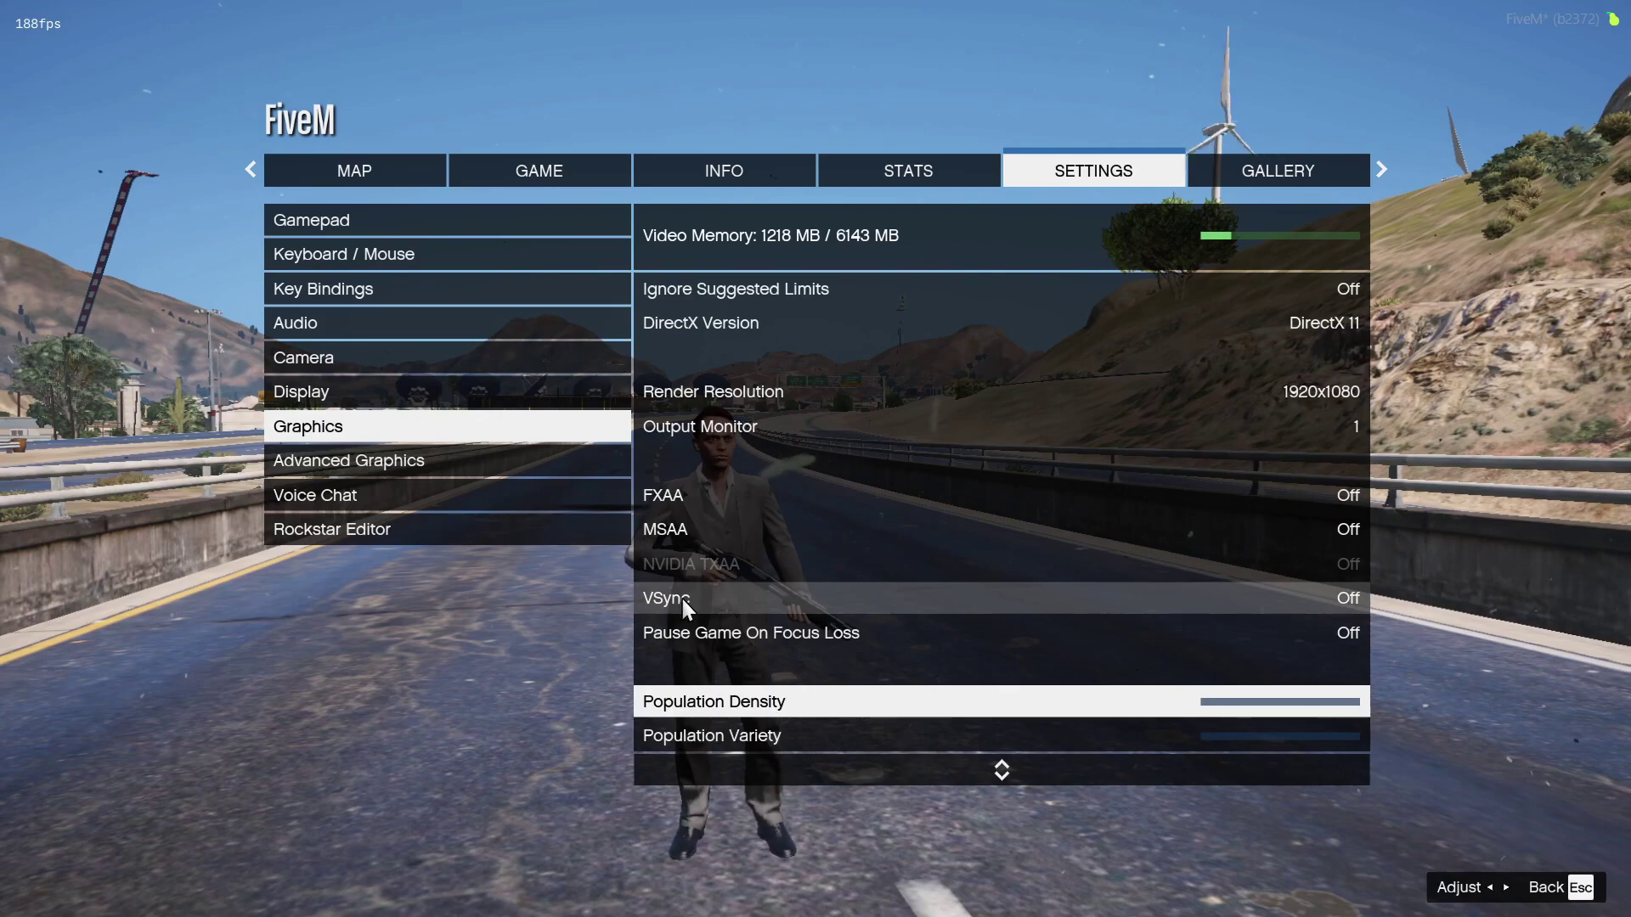
pyautogui.press('Down')
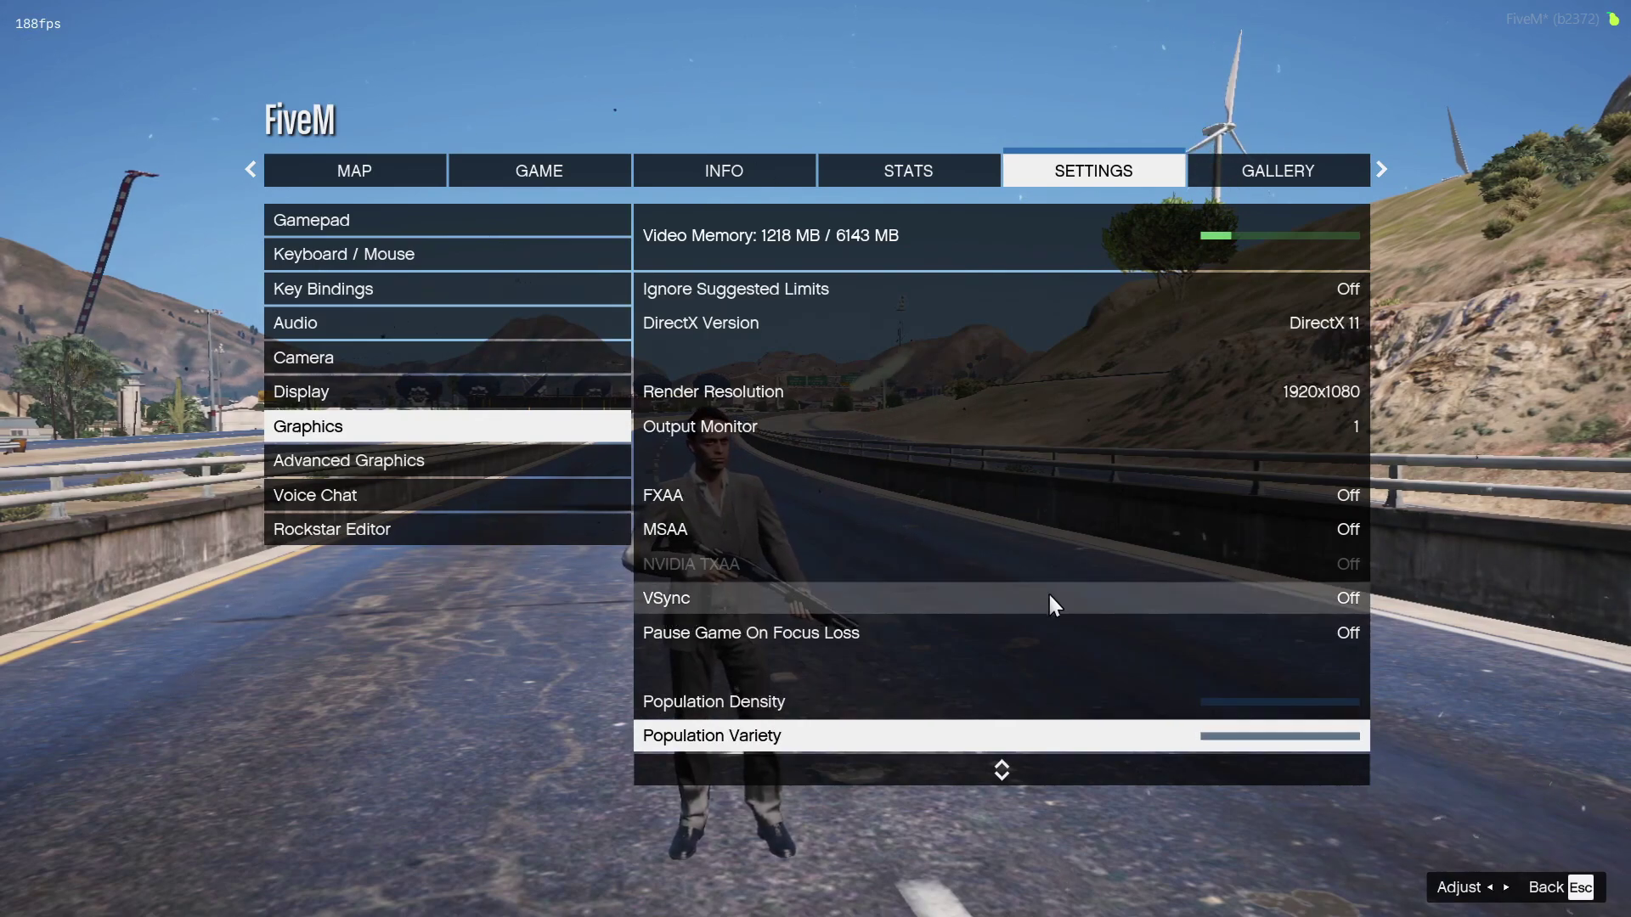
pyautogui.press('Down')
pyautogui.press('Down')
pyautogui.press('Down')
pyautogui.press('Down')
pyautogui.press('Down')
pyautogui.press('Down')
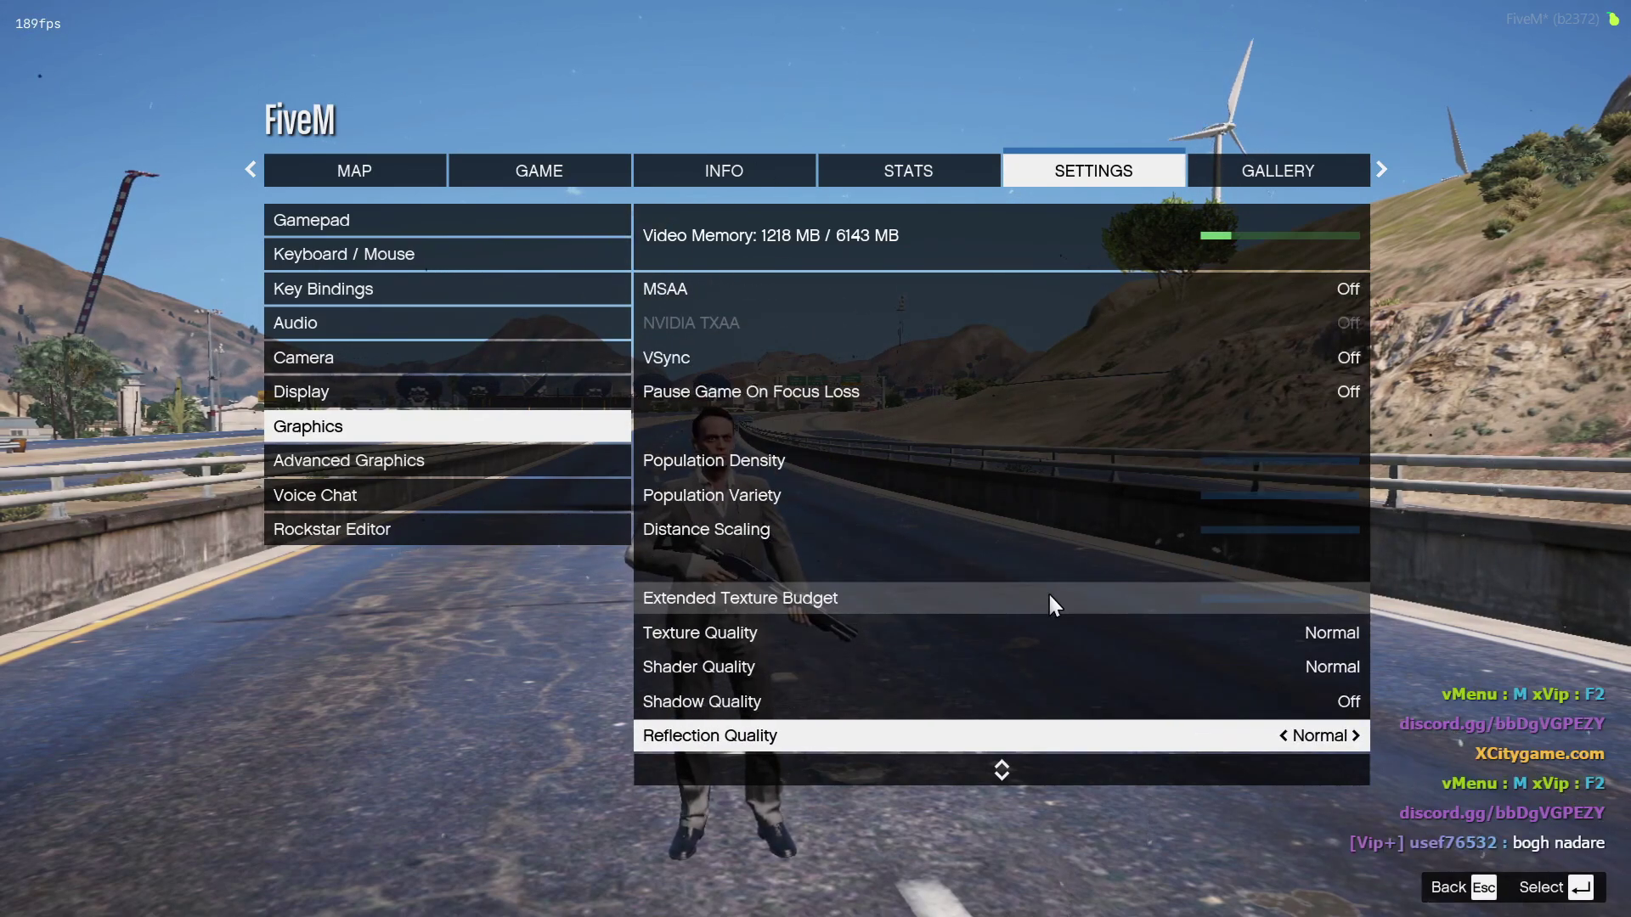
pyautogui.press('Down')
pyautogui.press('Down')
pyautogui.press('Down')
pyautogui.press('Down')
pyautogui.press('Down')
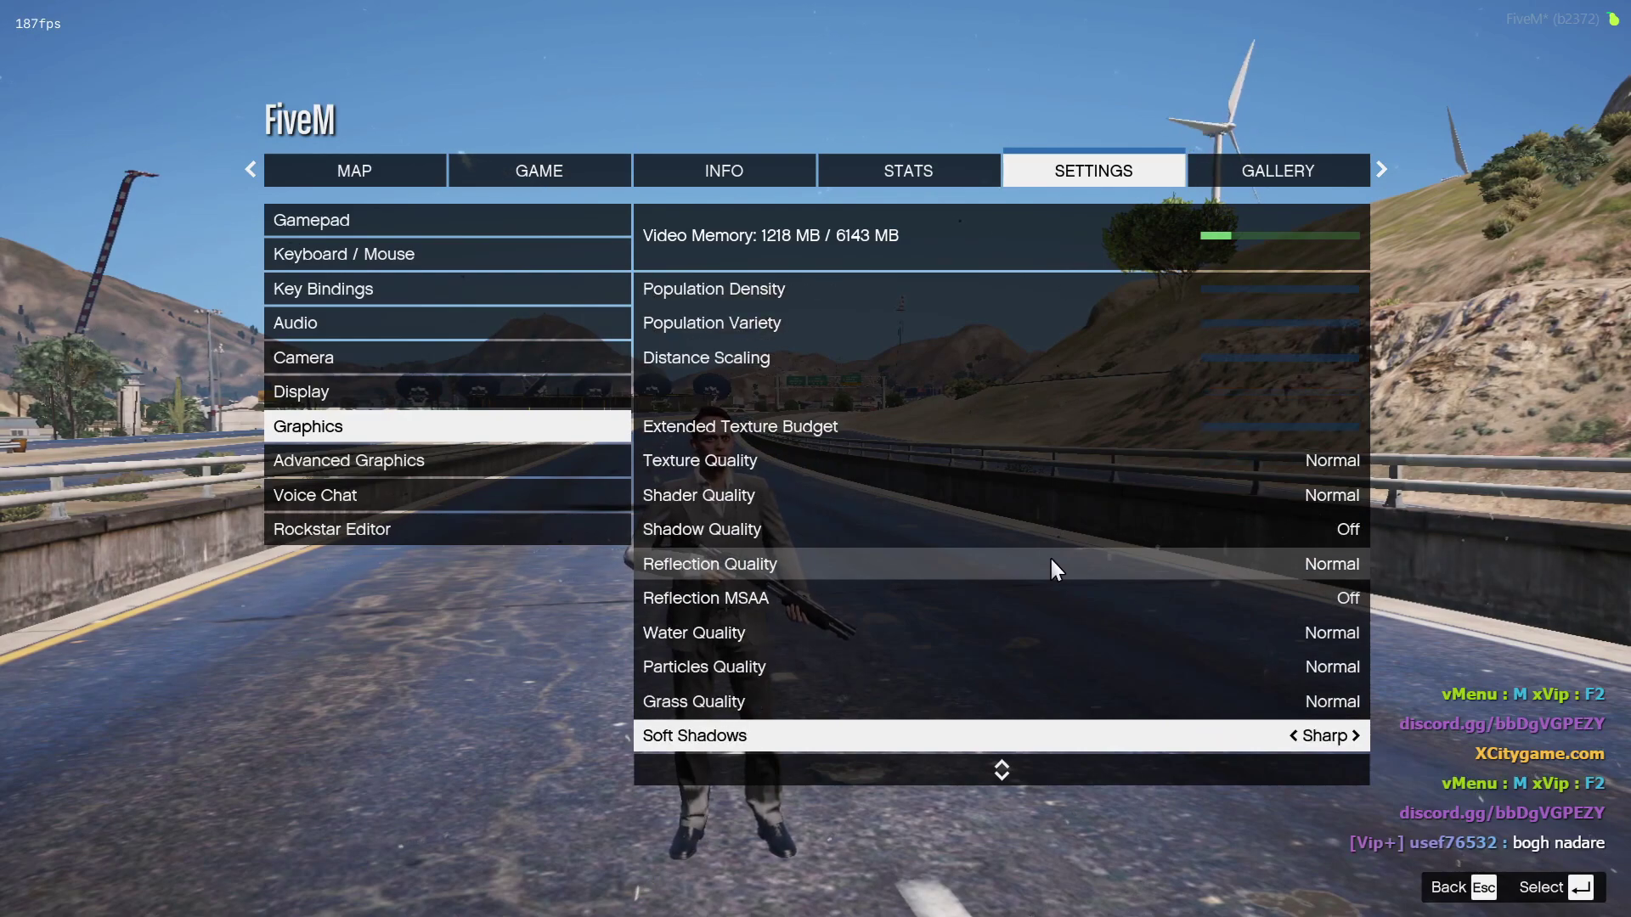
pyautogui.press('Down')
pyautogui.press('Down')
pyautogui.press('Down')
pyautogui.press('Down')
pyautogui.press('Down')
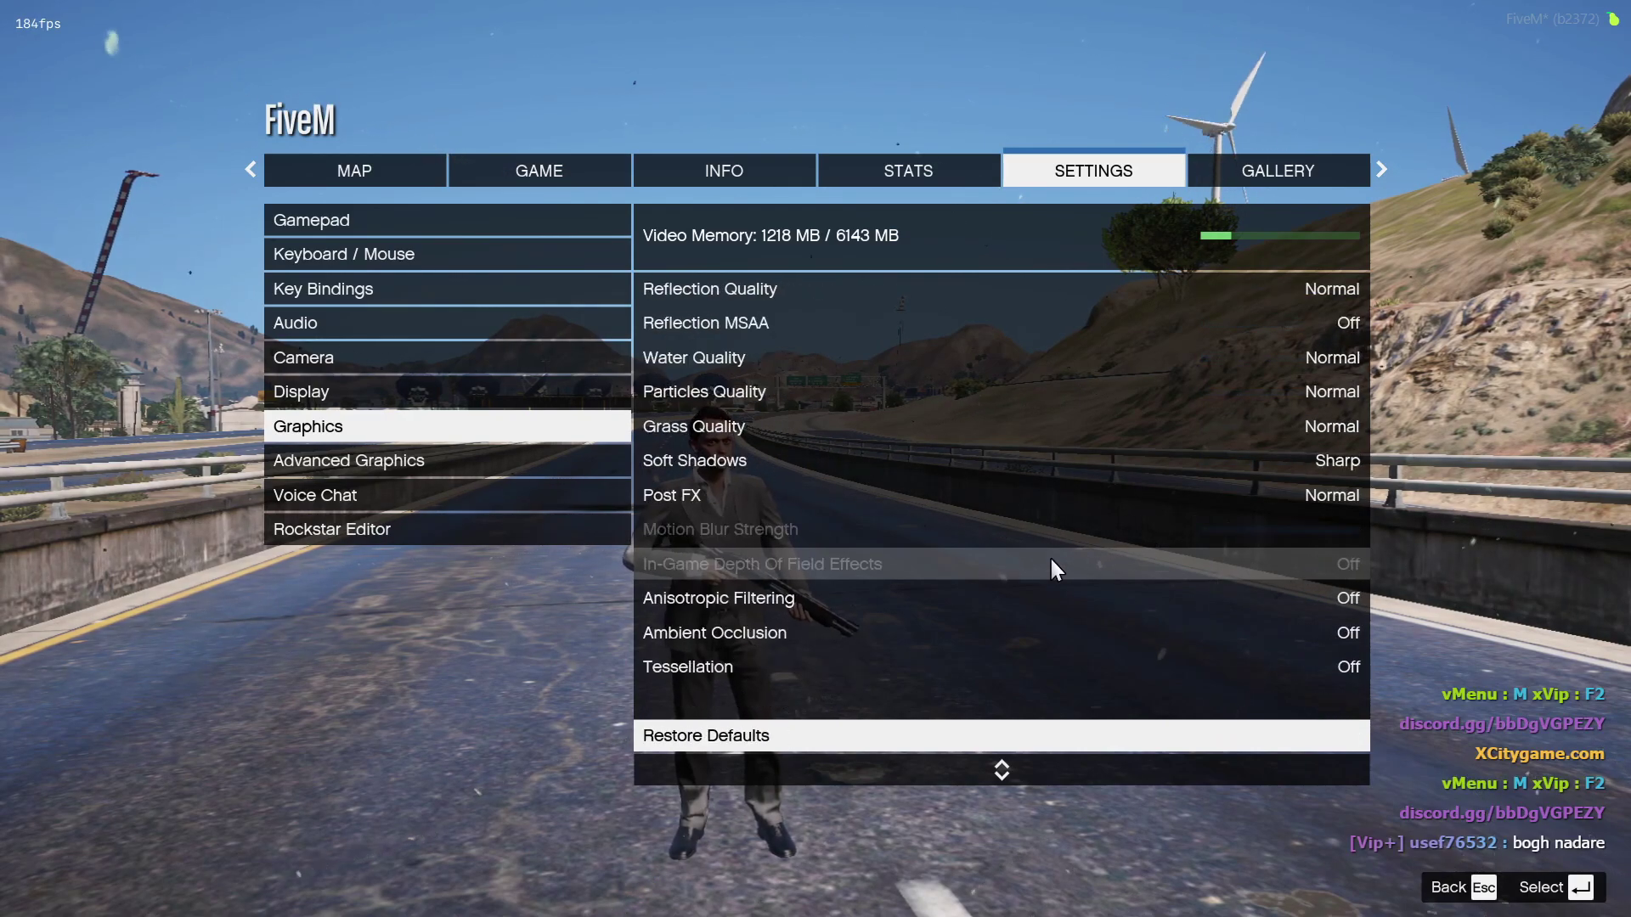
# Step: Look at the Advanced Graphics settings, recheck the Graphics settings, and return to Advanced Graphics
pyautogui.click(411, 459)
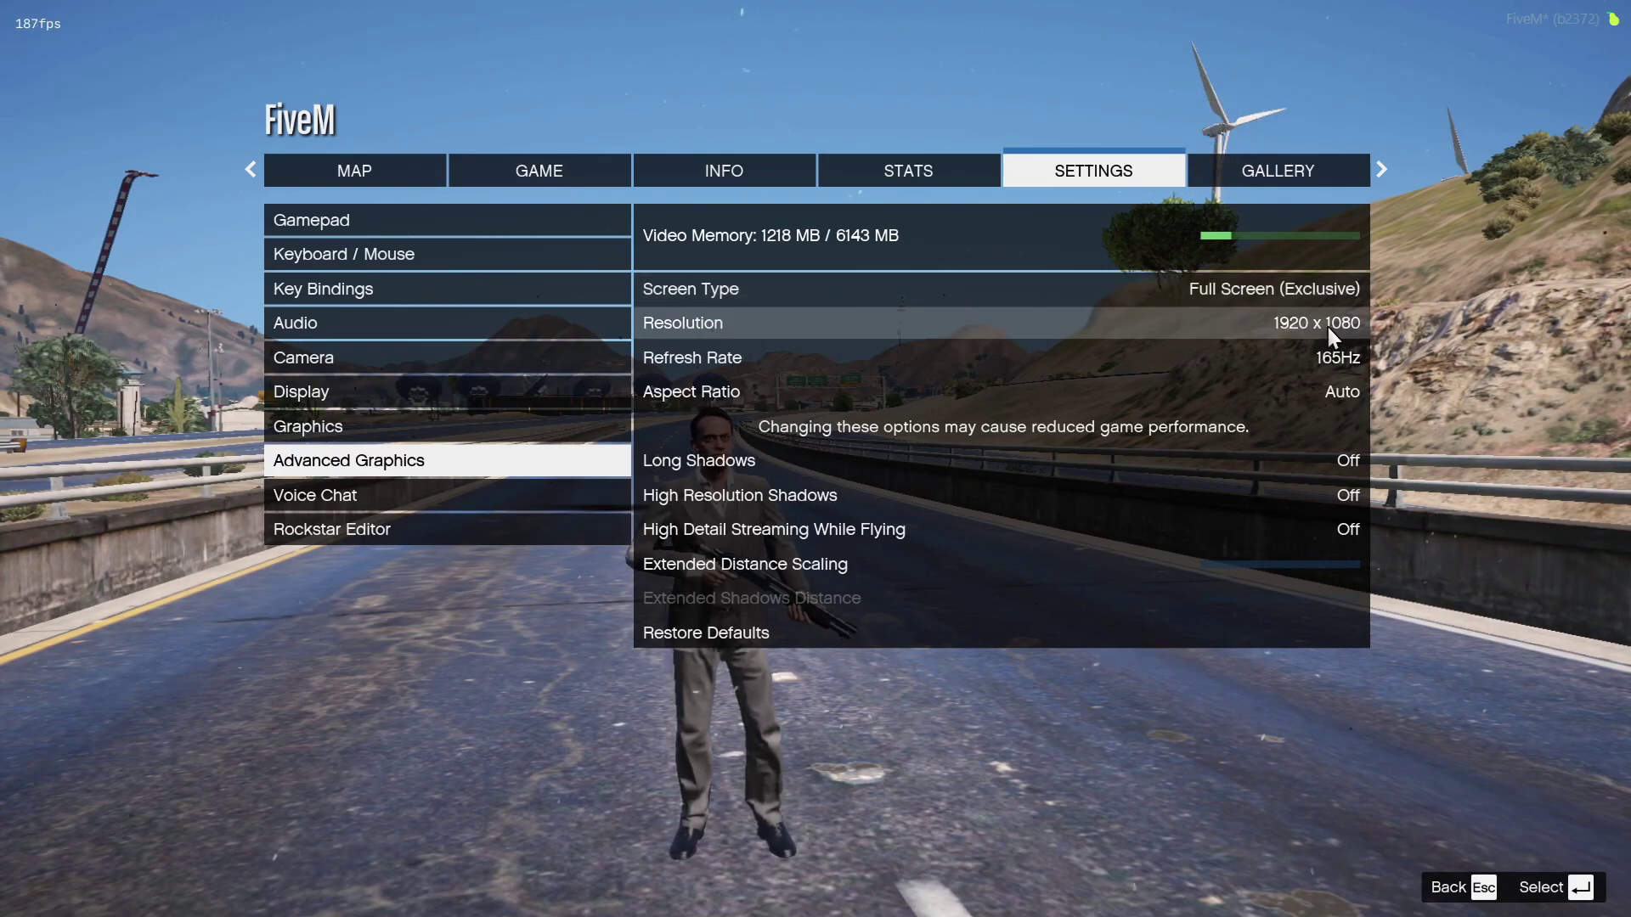
pyautogui.click(337, 425)
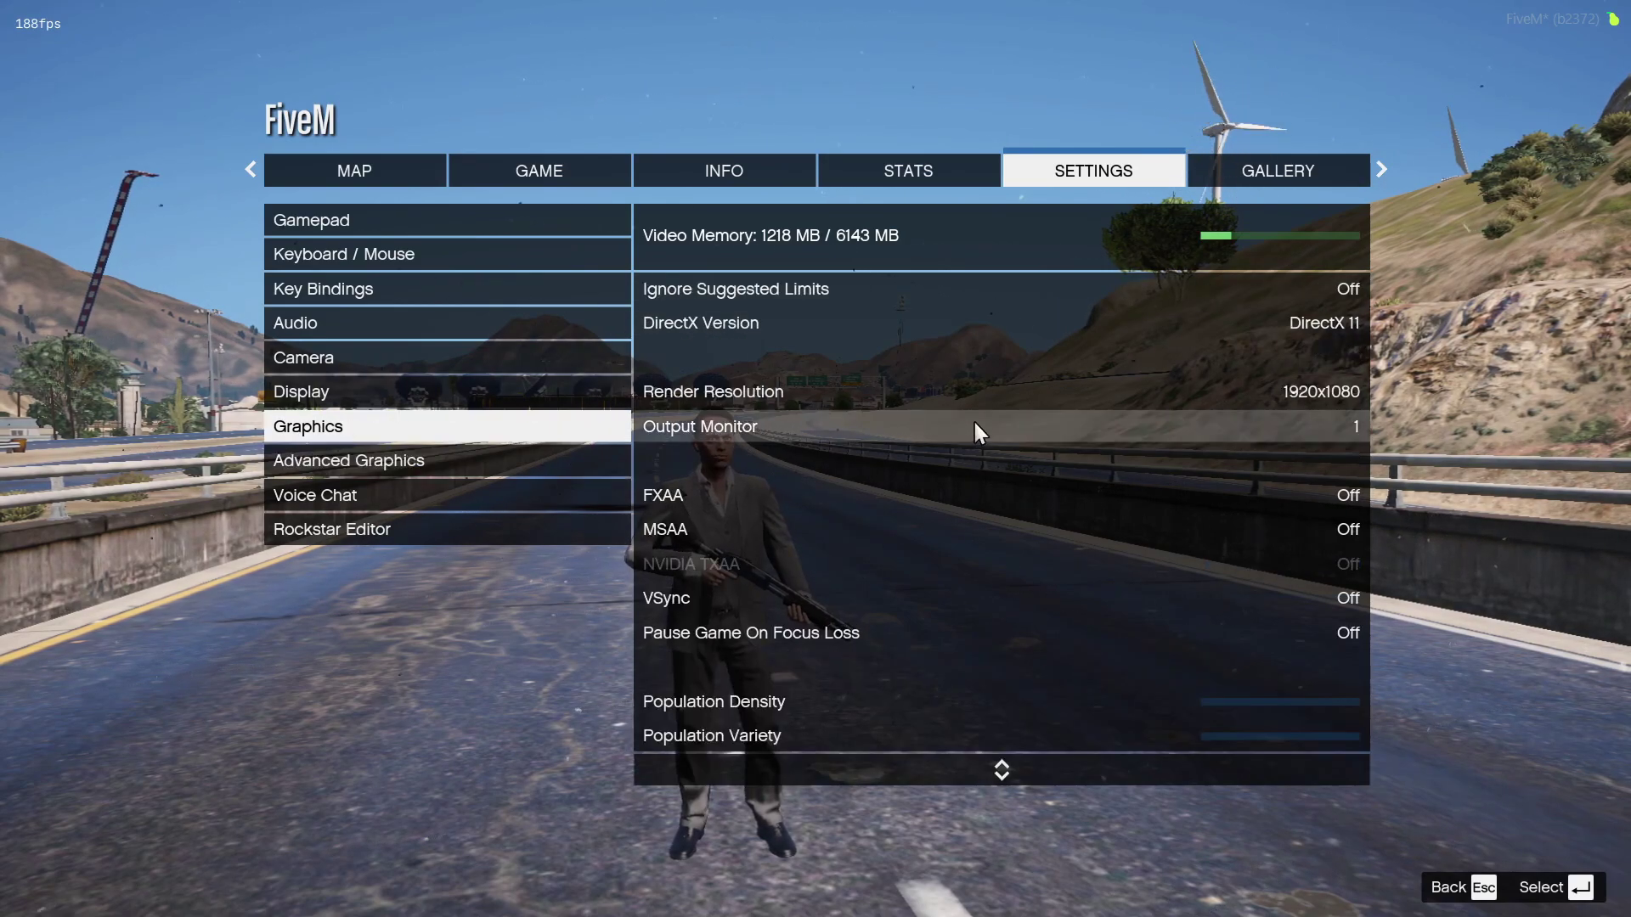
pyautogui.click(531, 460)
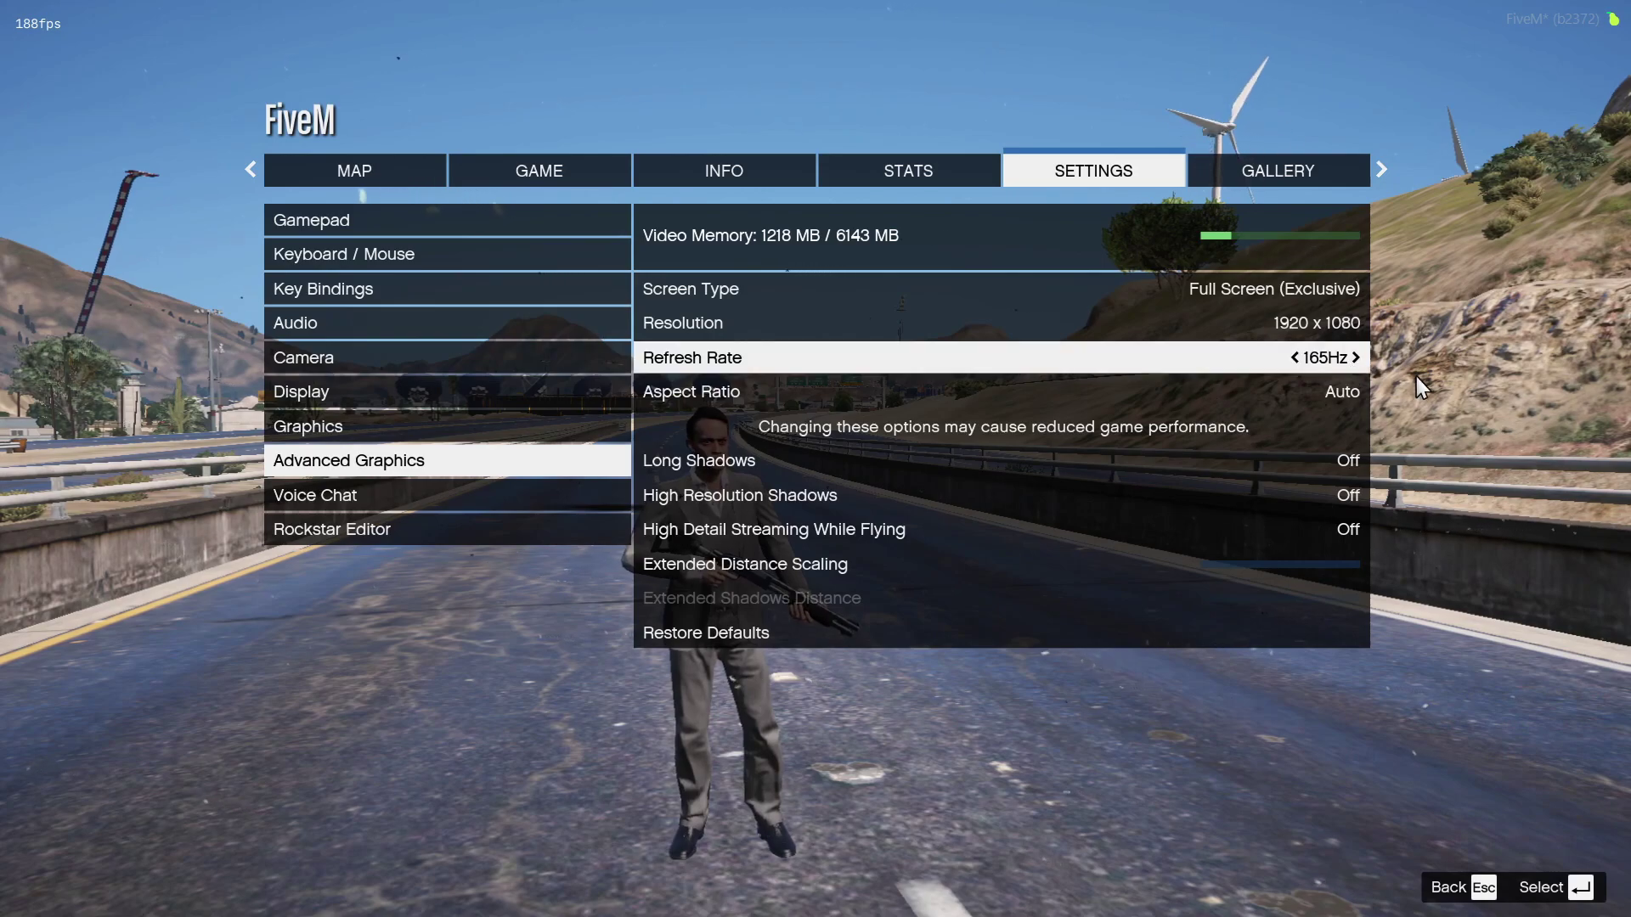
# Step: Cycle the refresh rate through 50Hz and 144Hz and back to 165Hz
pyautogui.press('Right')
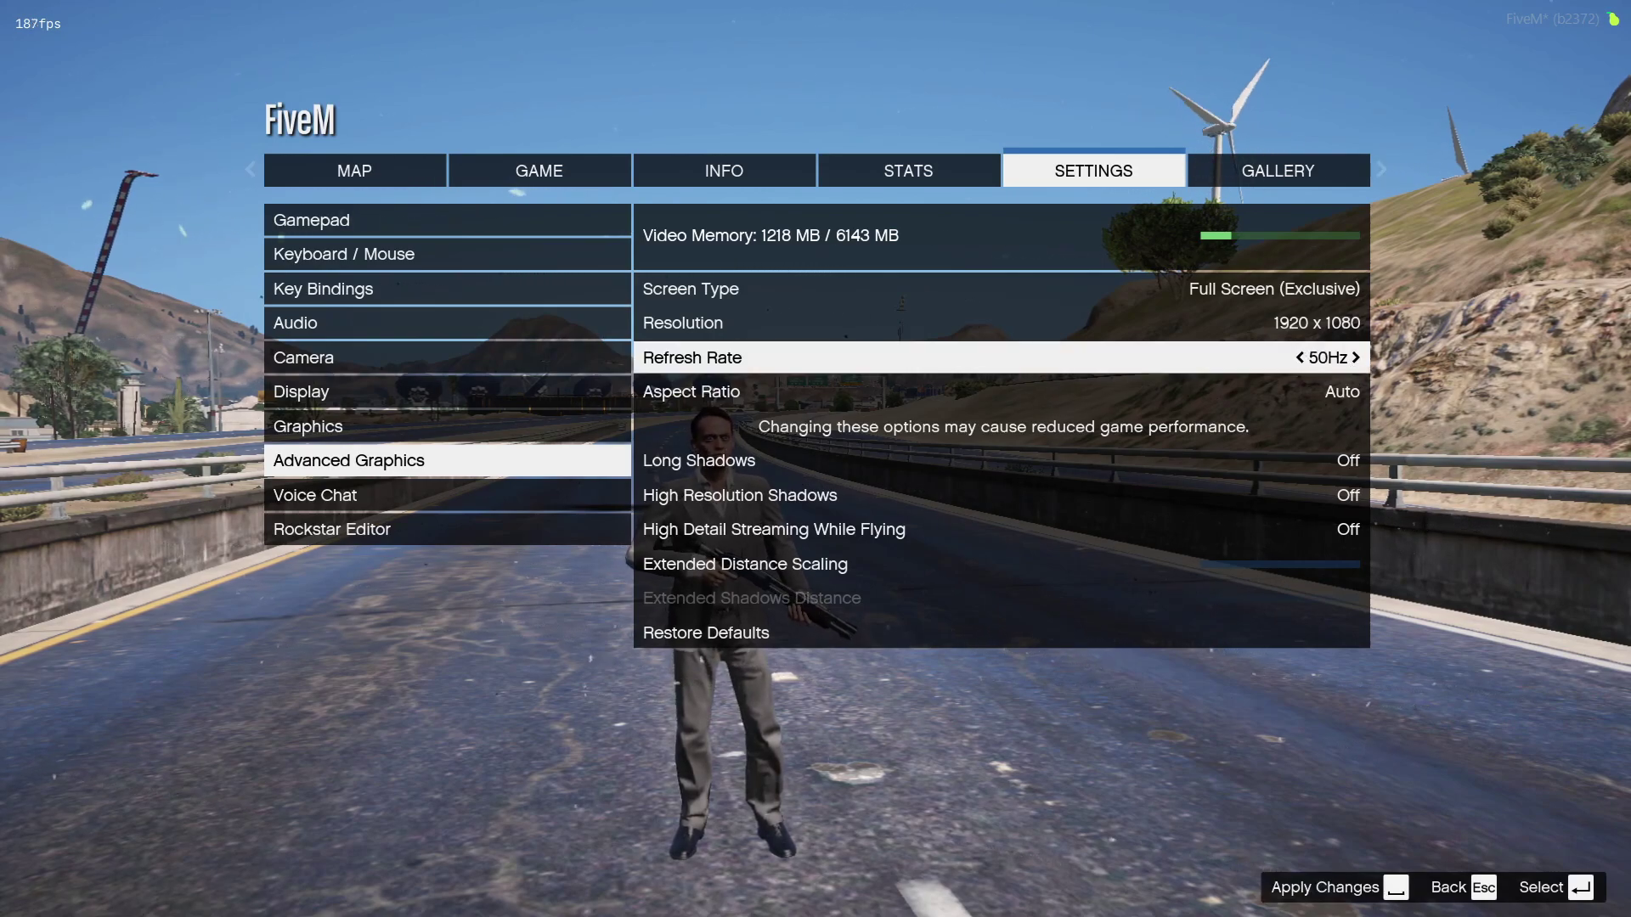
pyautogui.press('Right')
pyautogui.press('Right')
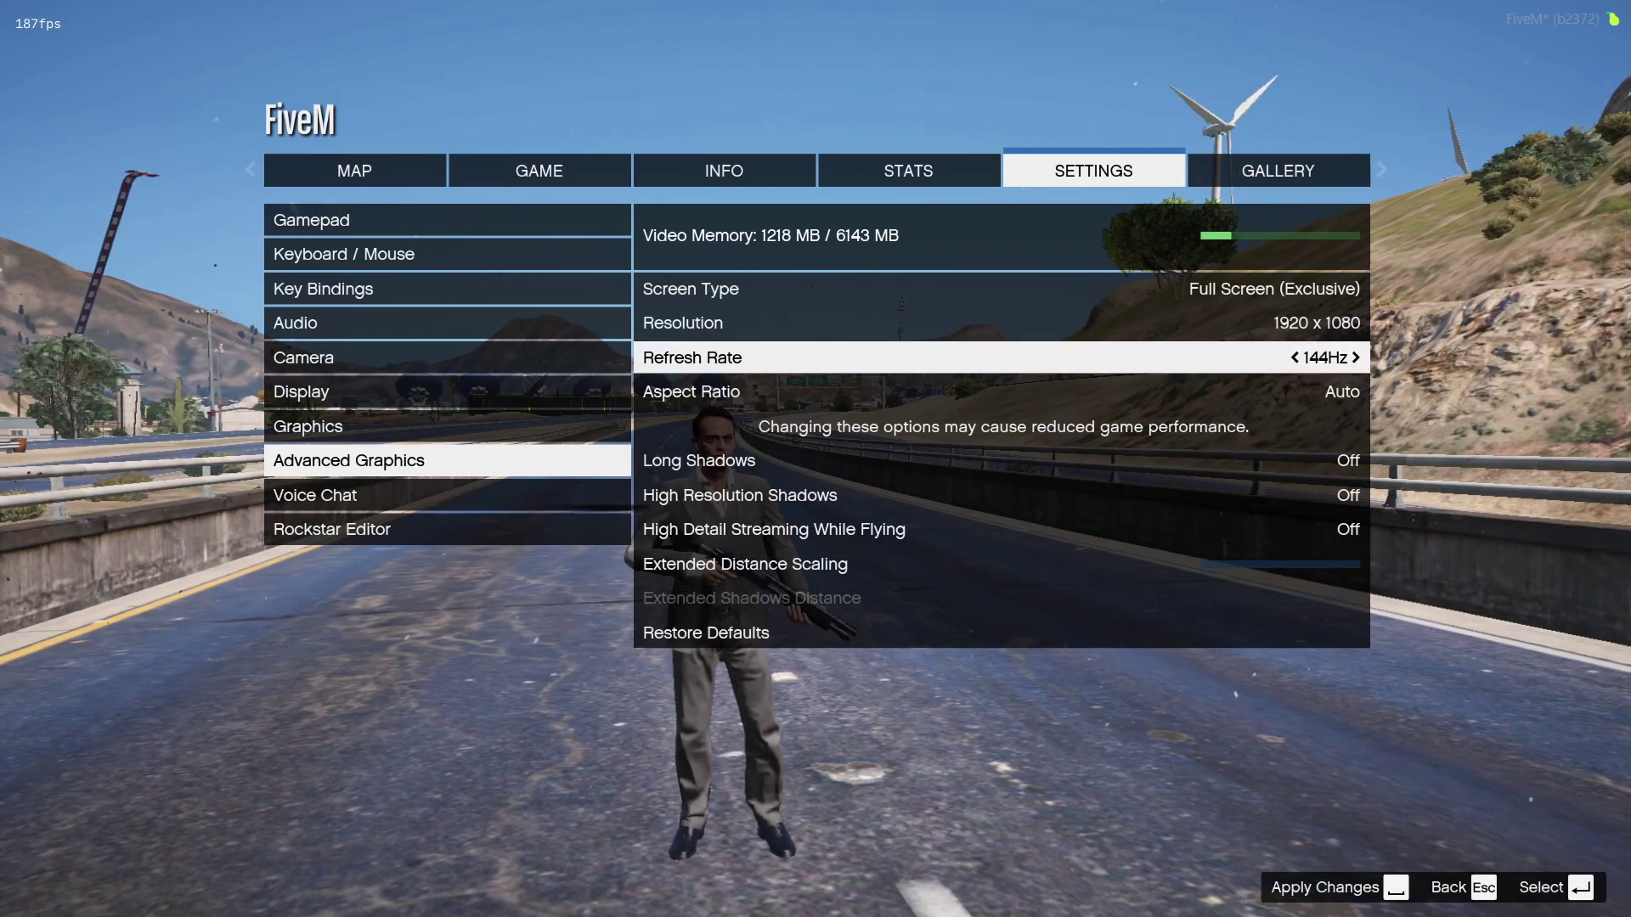
pyautogui.press('Right')
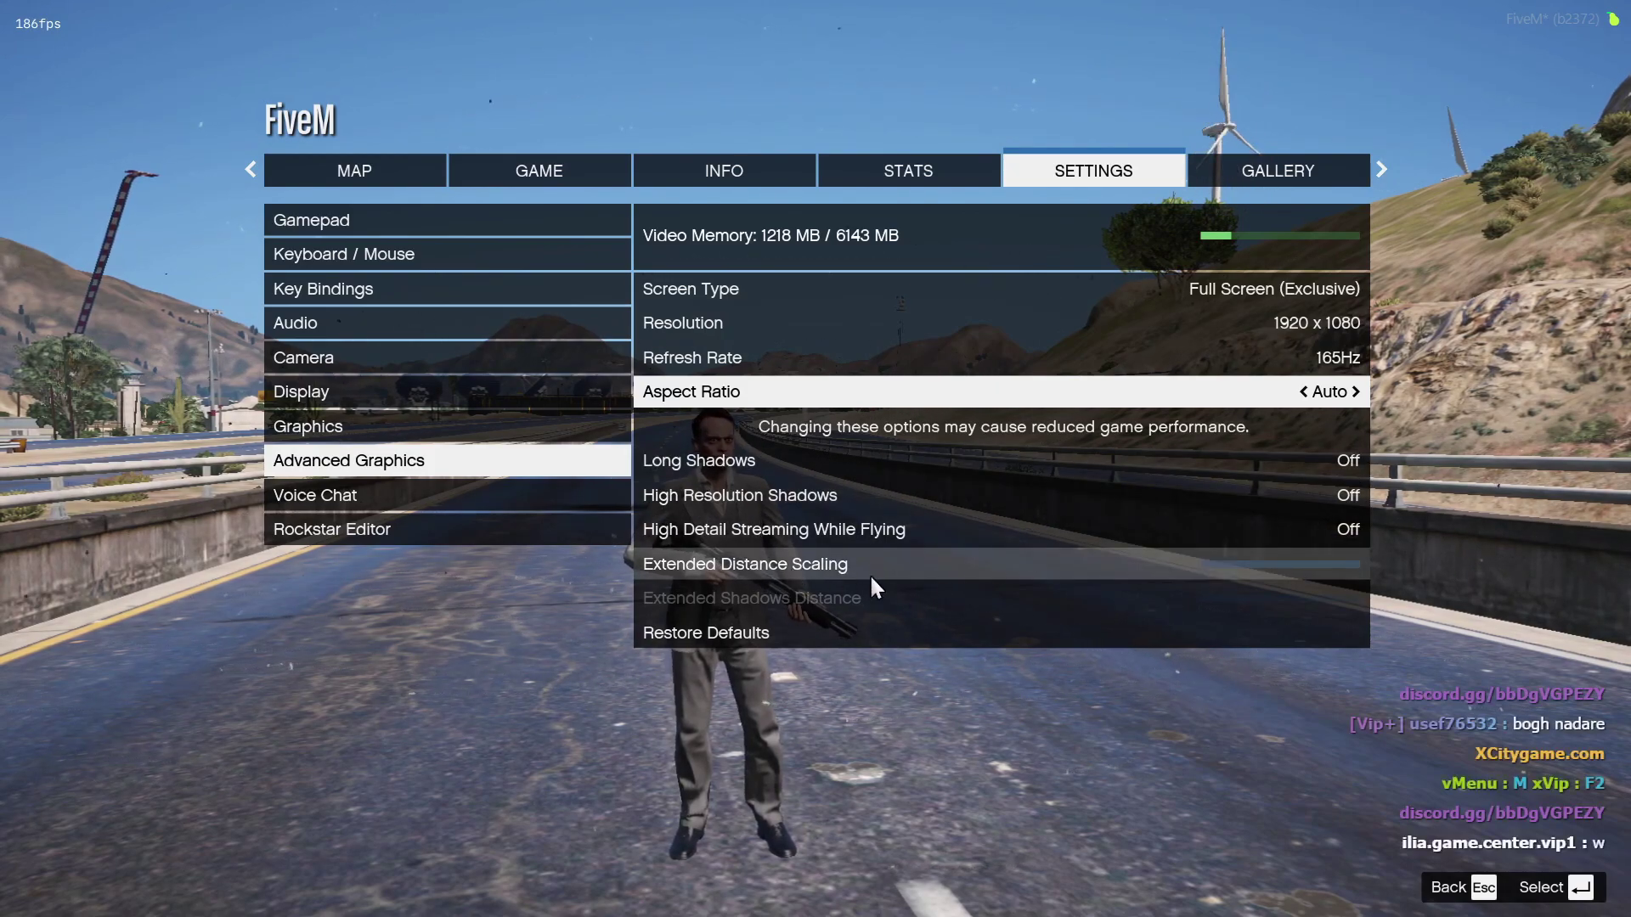
# Step: Check the Extended Distance Scaling option and the Display settings, and close the settings menu
pyautogui.click(802, 569)
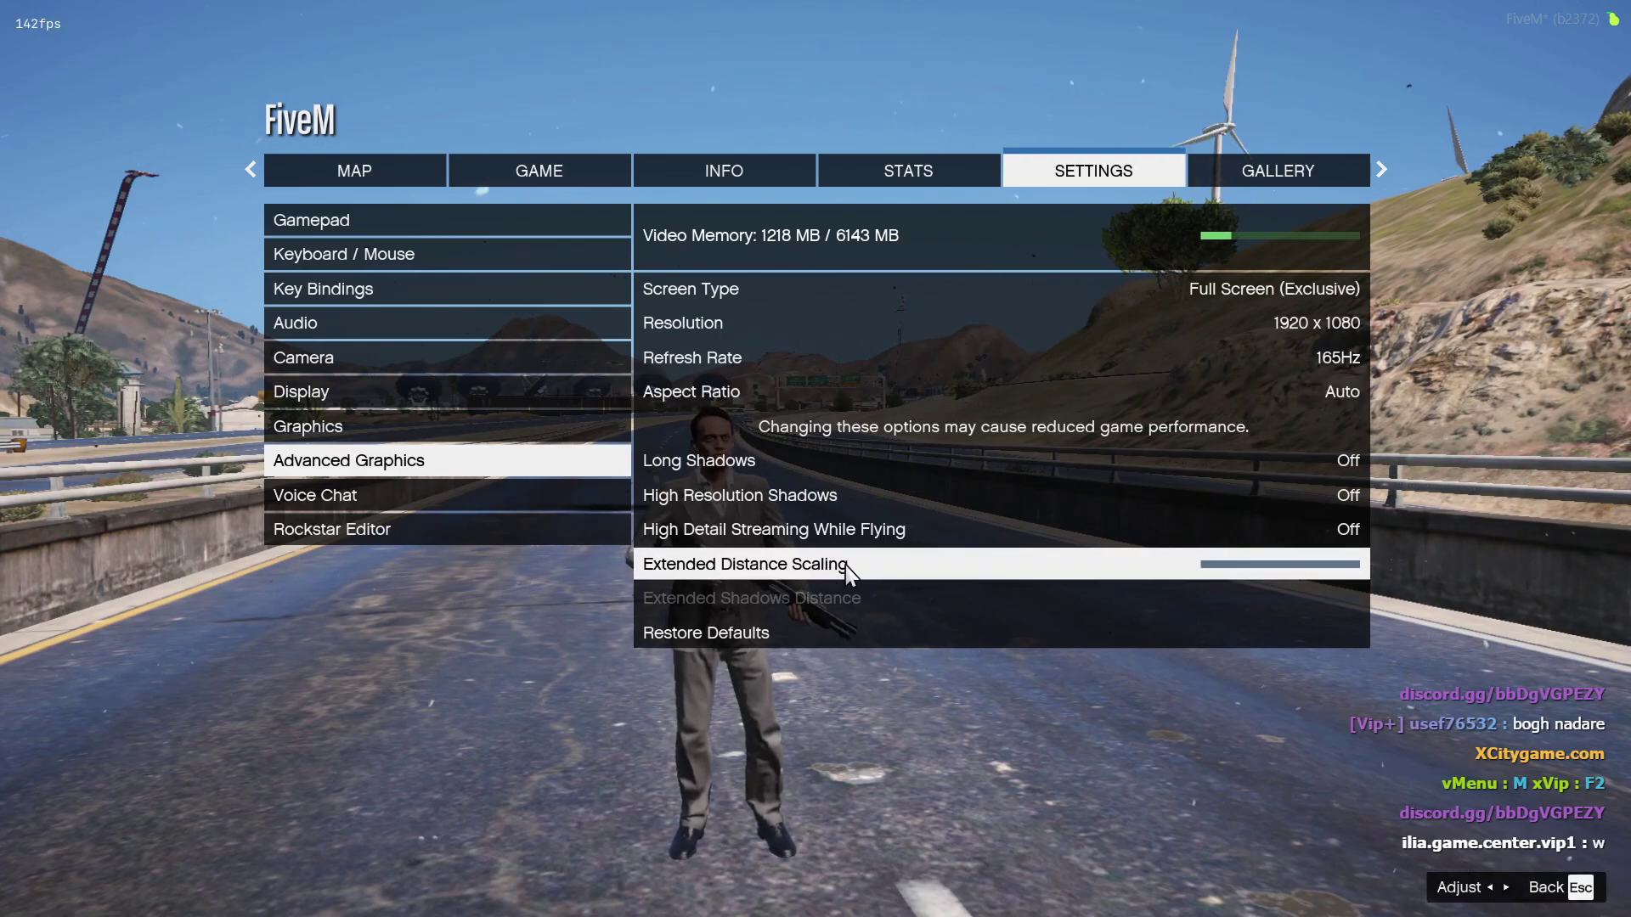
pyautogui.click(1208, 565)
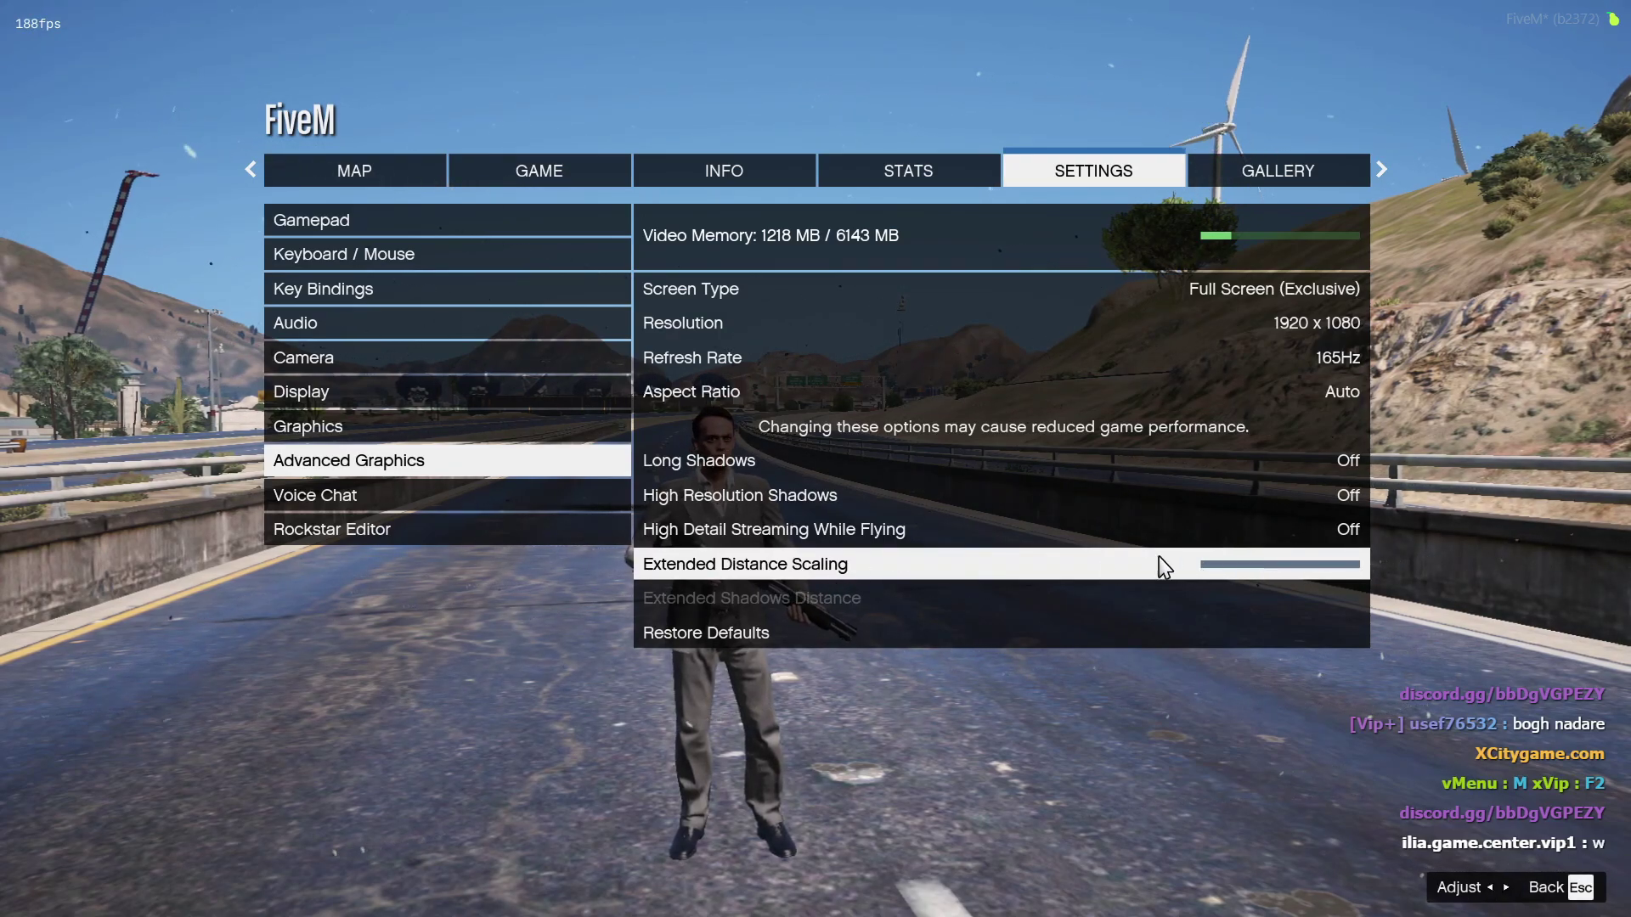
pyautogui.click(328, 393)
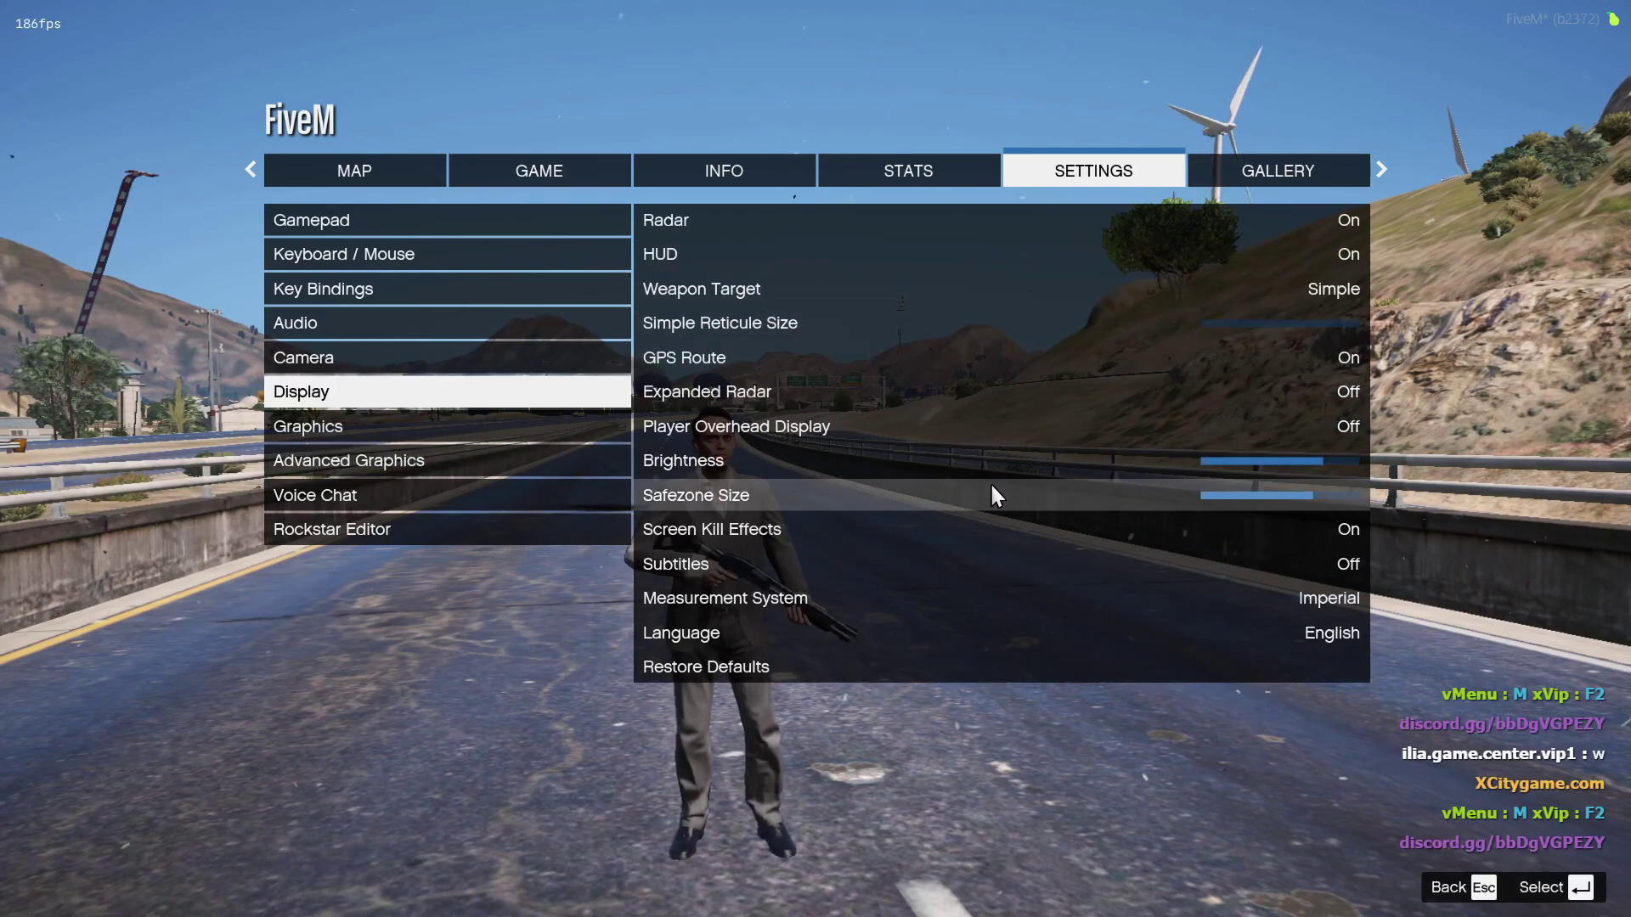
pyautogui.press('Down')
pyautogui.press('Down')
pyautogui.press('Up')
pyautogui.press('Up')
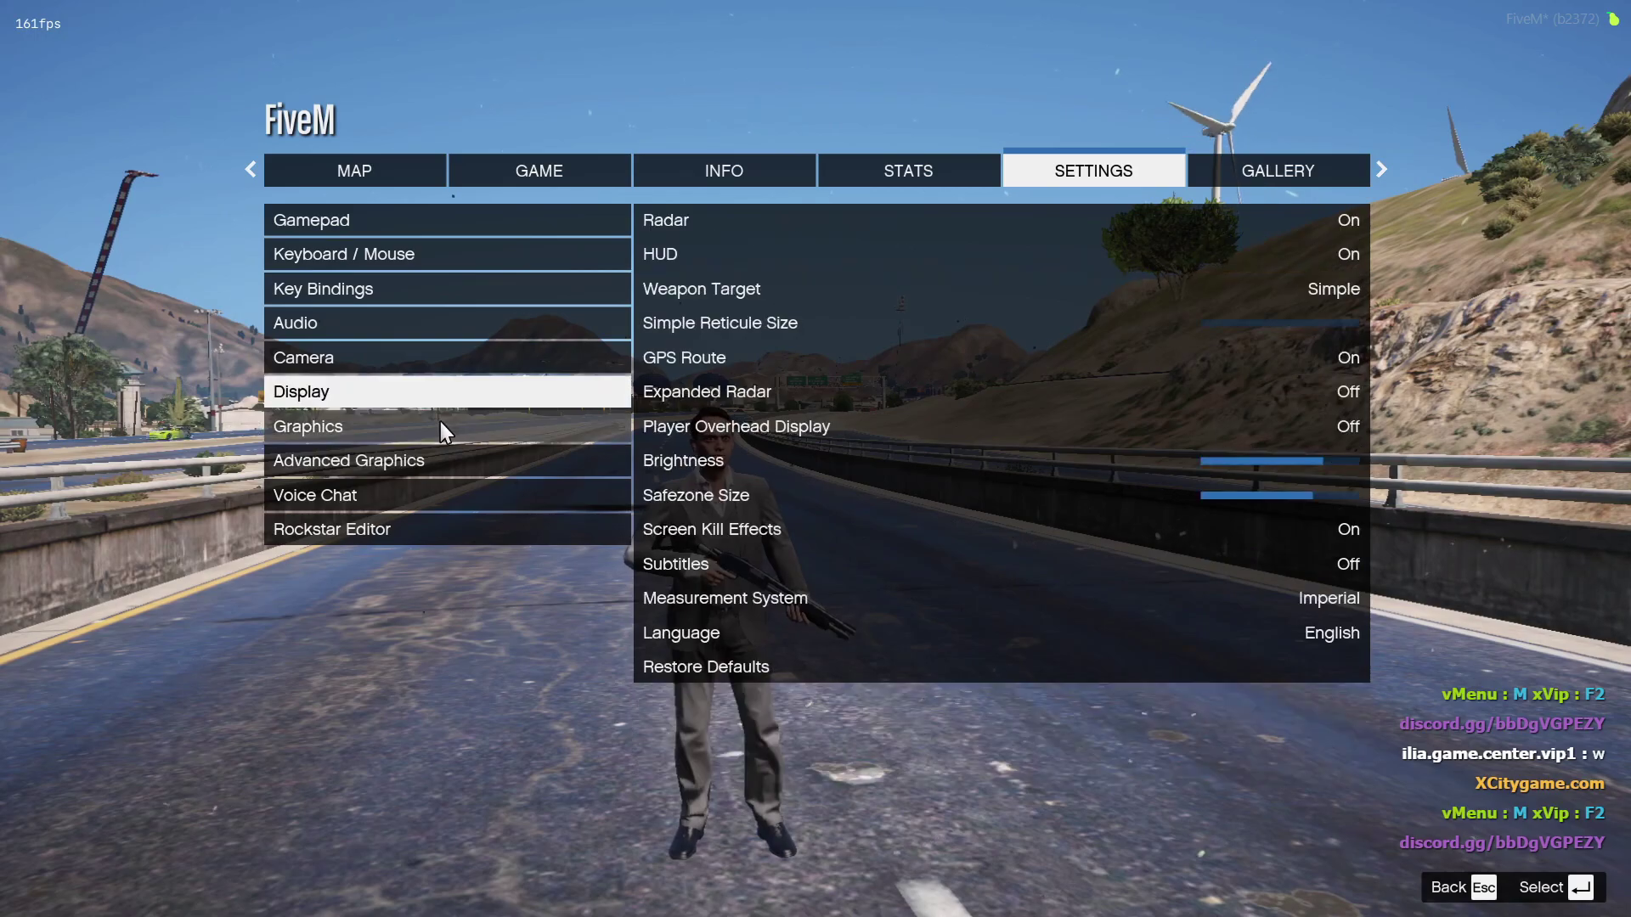
pyautogui.press('Escape')
pyautogui.press('Escape')
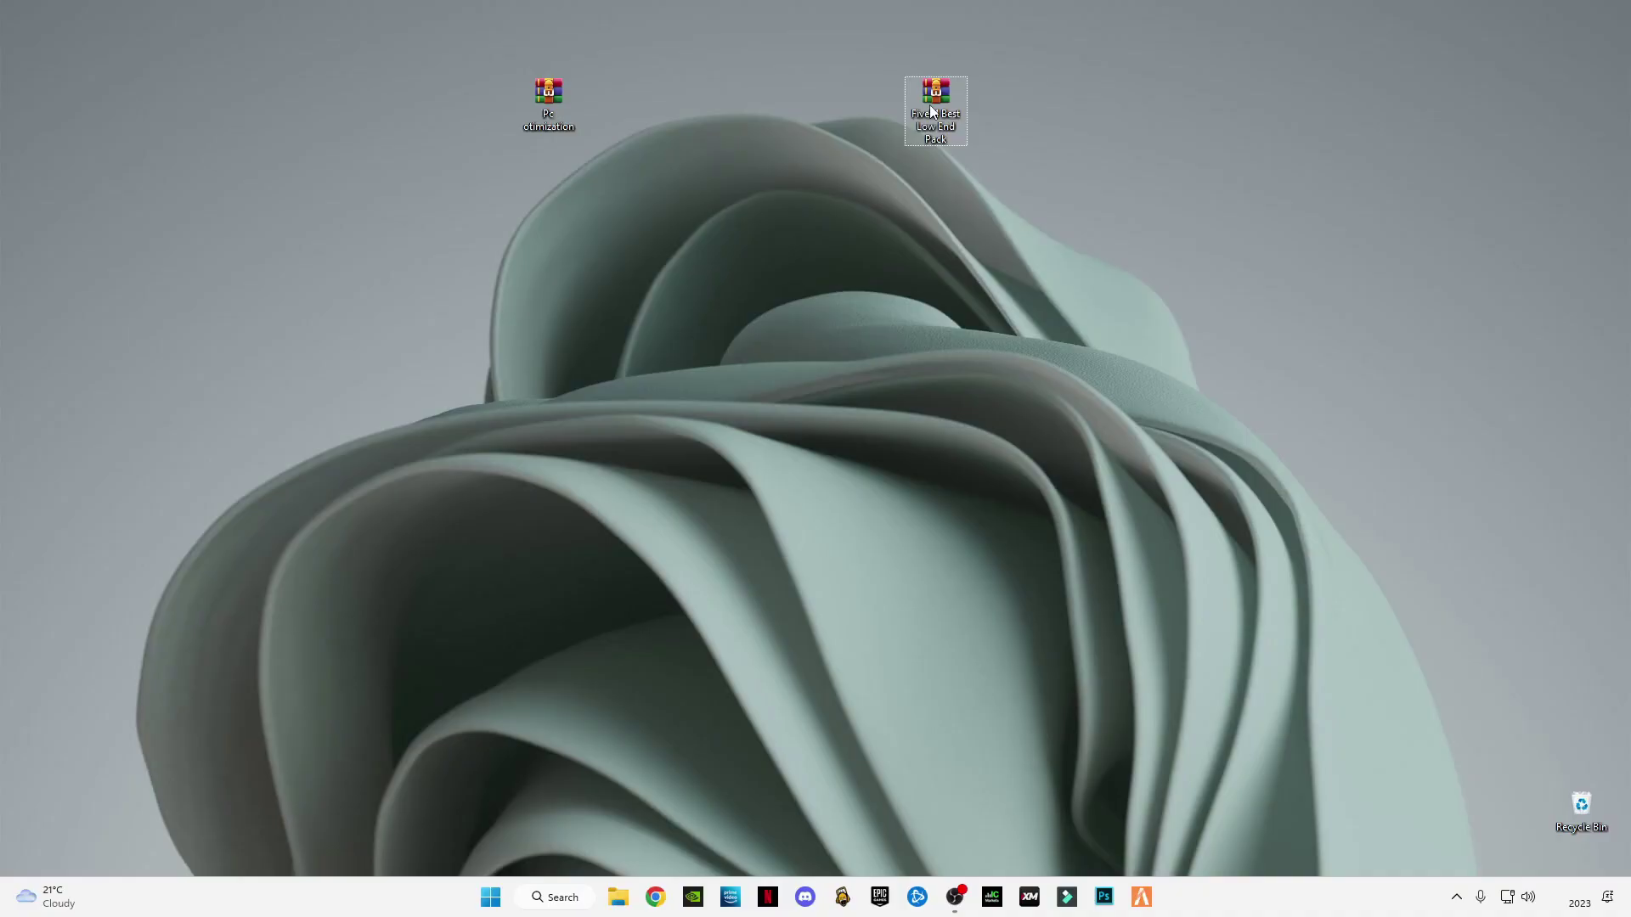
# Step: Place the FiveM Best Low End Pack archive beside Pc otimization and move both to the desktop's upper-left area
pyautogui.moveTo(929, 105); pyautogui.dragTo(610, 105)
pyautogui.moveTo(780, 224); pyautogui.dragTo(442, 9)
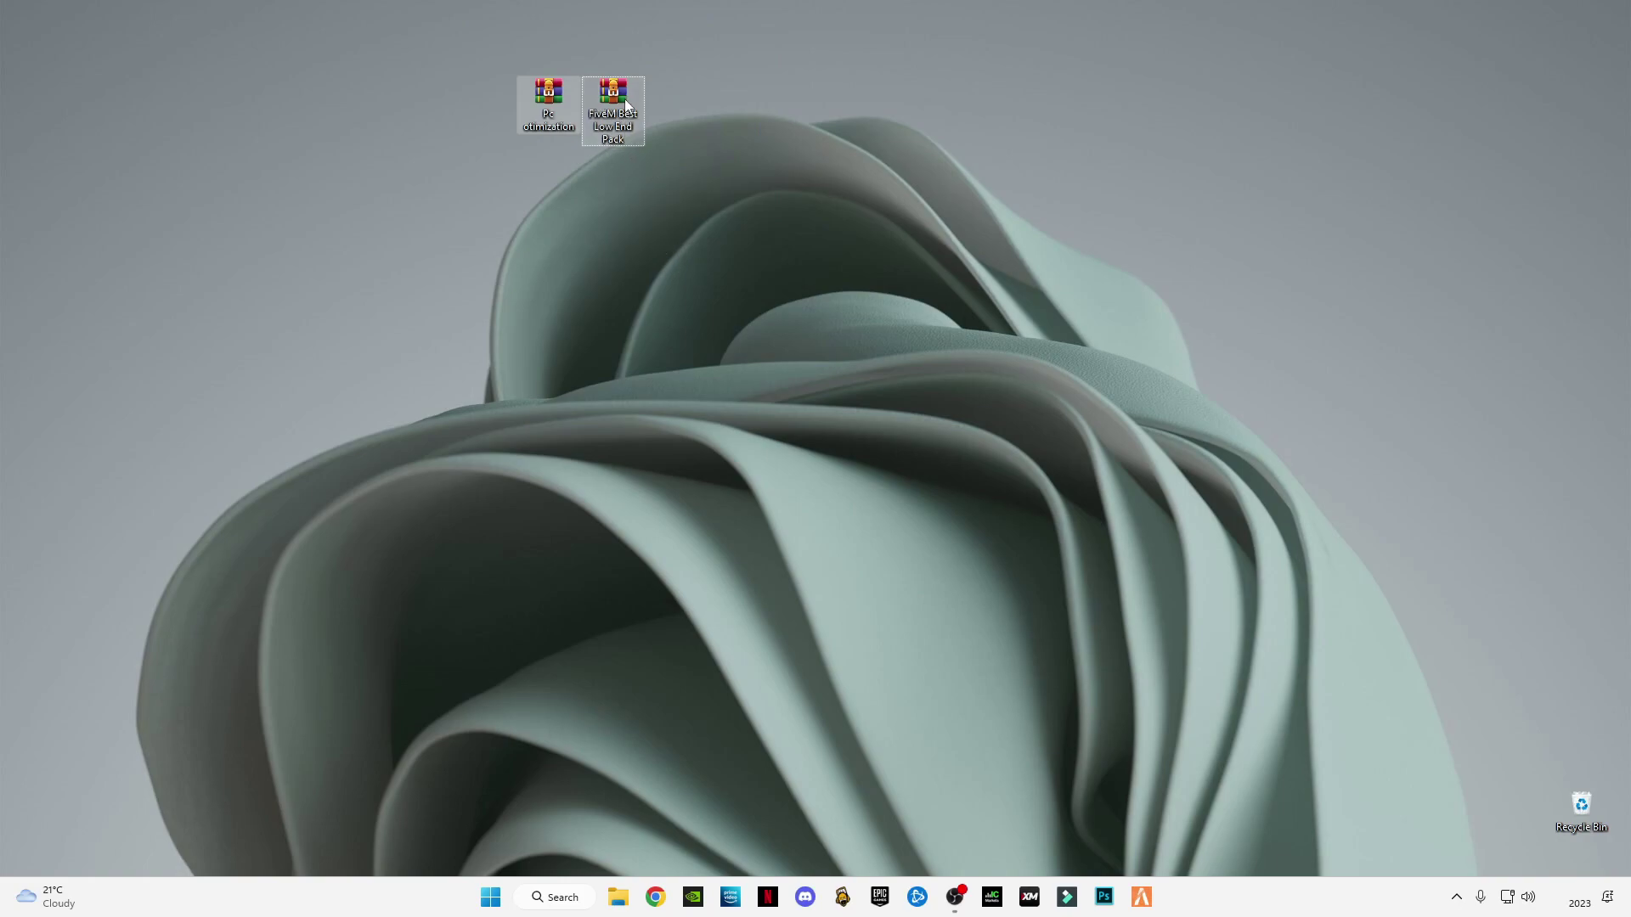
pyautogui.moveTo(608, 105); pyautogui.dragTo(129, 68)
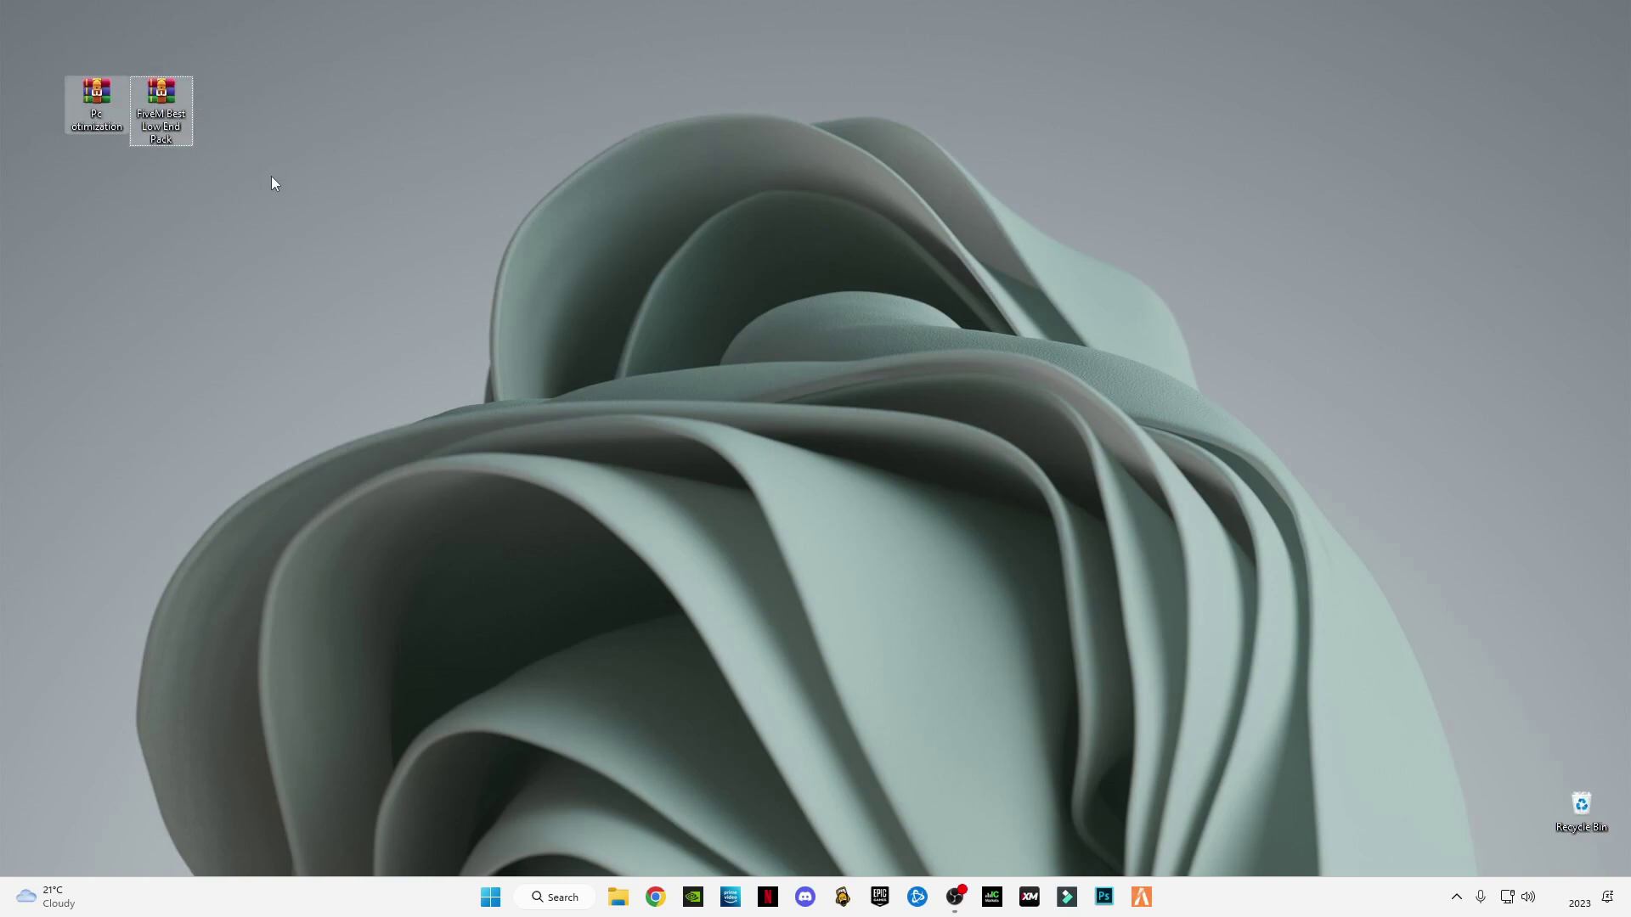
pyautogui.click(333, 248)
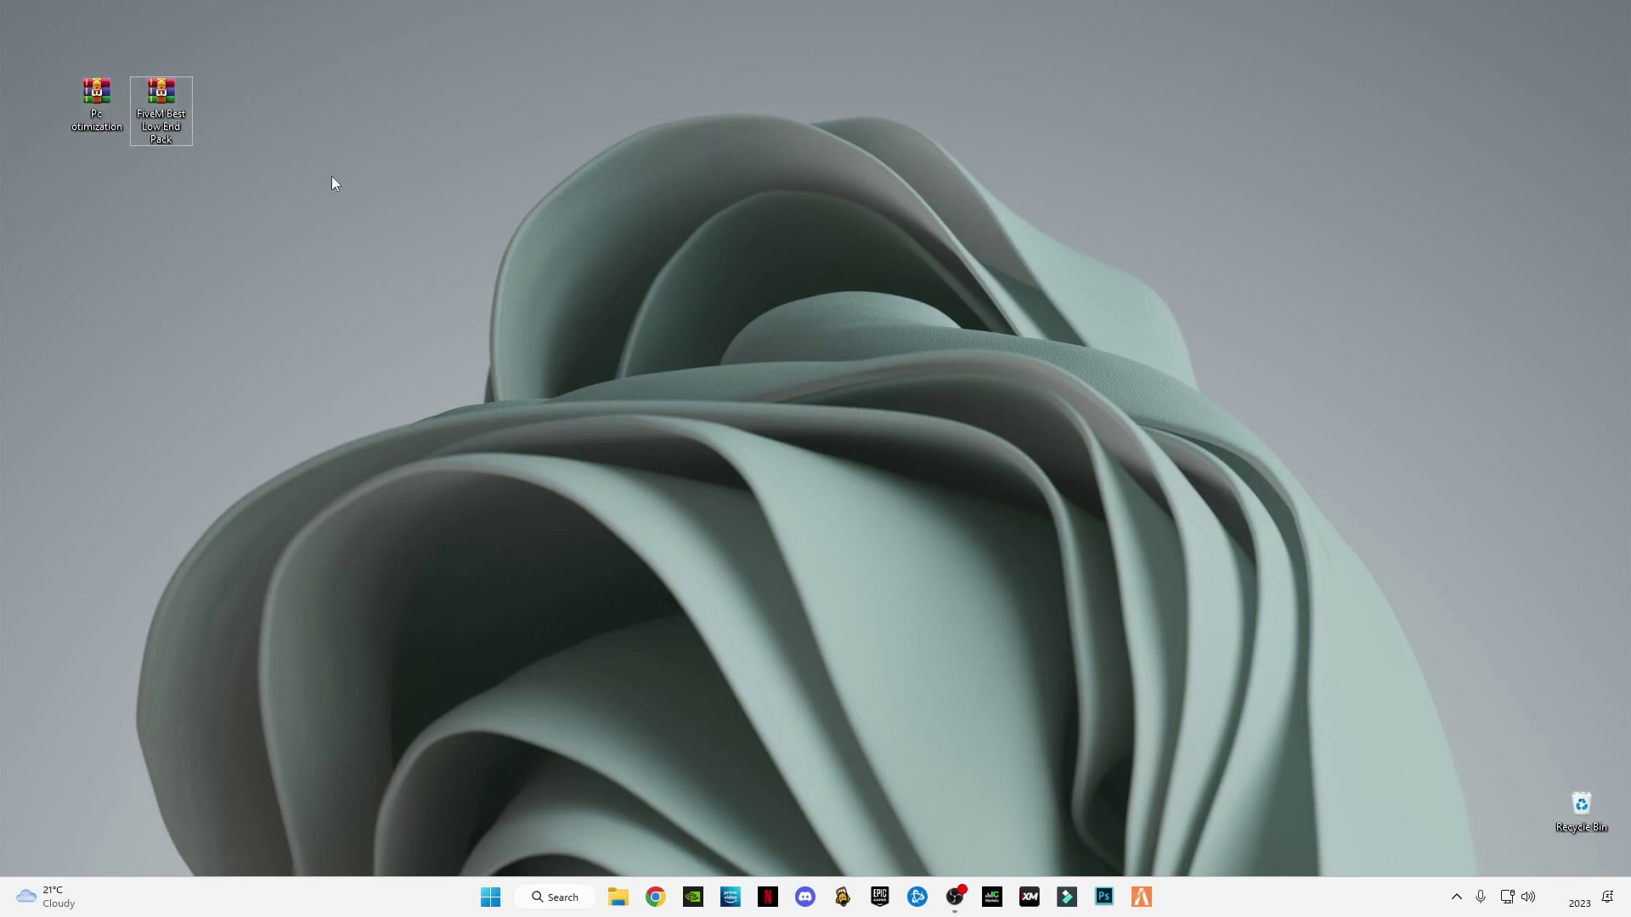
# Step: Extract the Pc otimization archive directly onto the desktop
pyautogui.rightClick(95, 90)
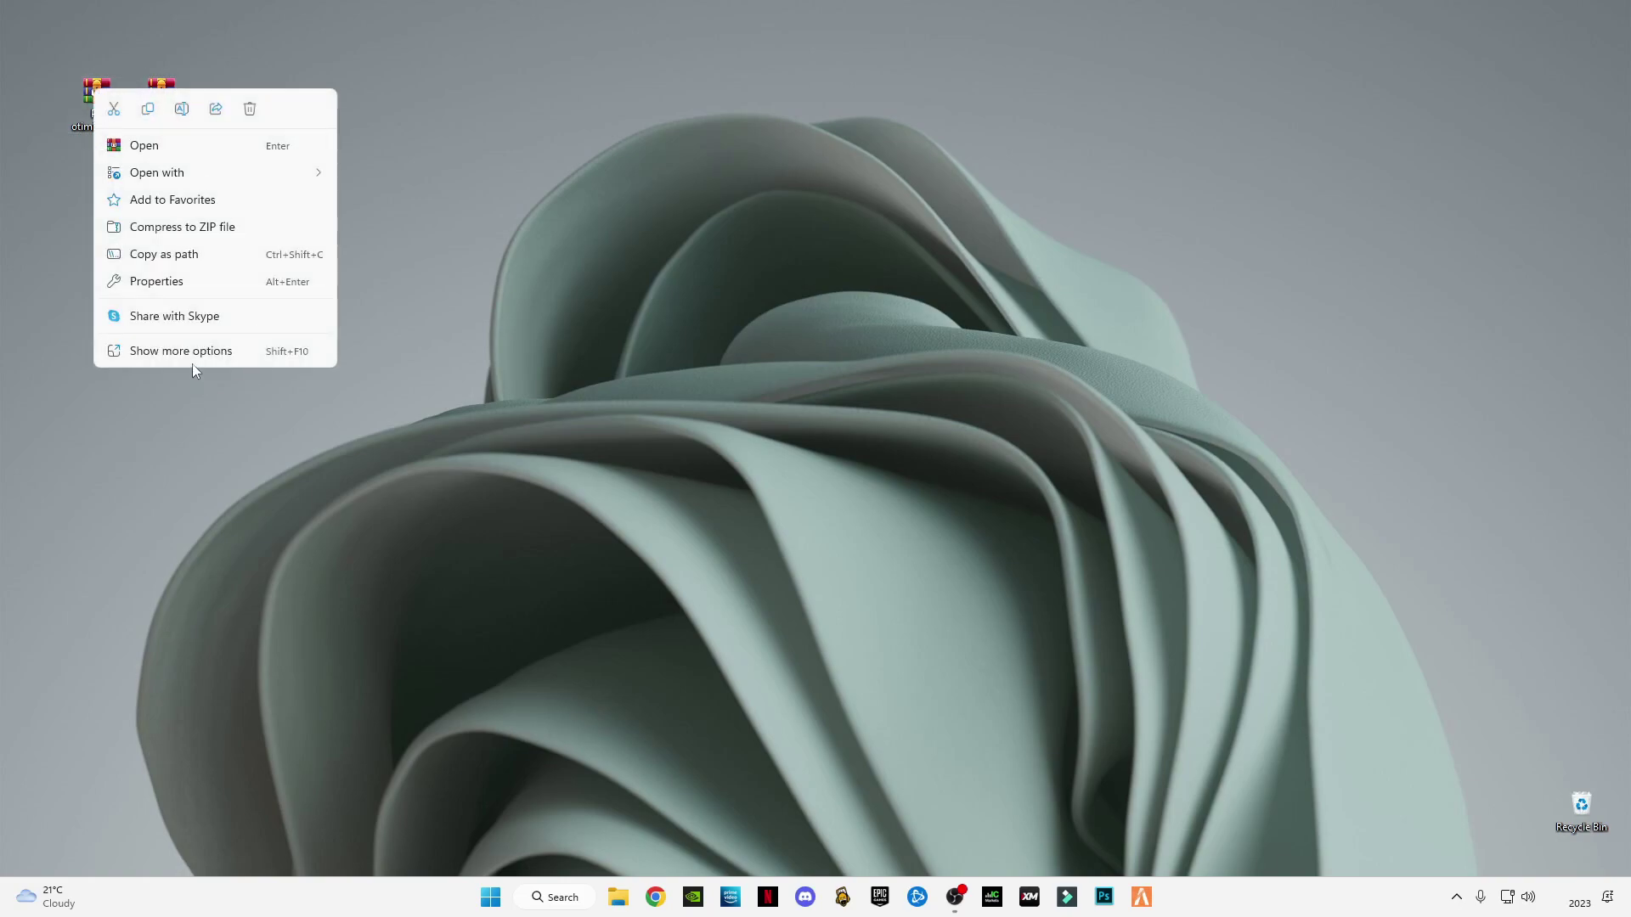
pyautogui.click(179, 350)
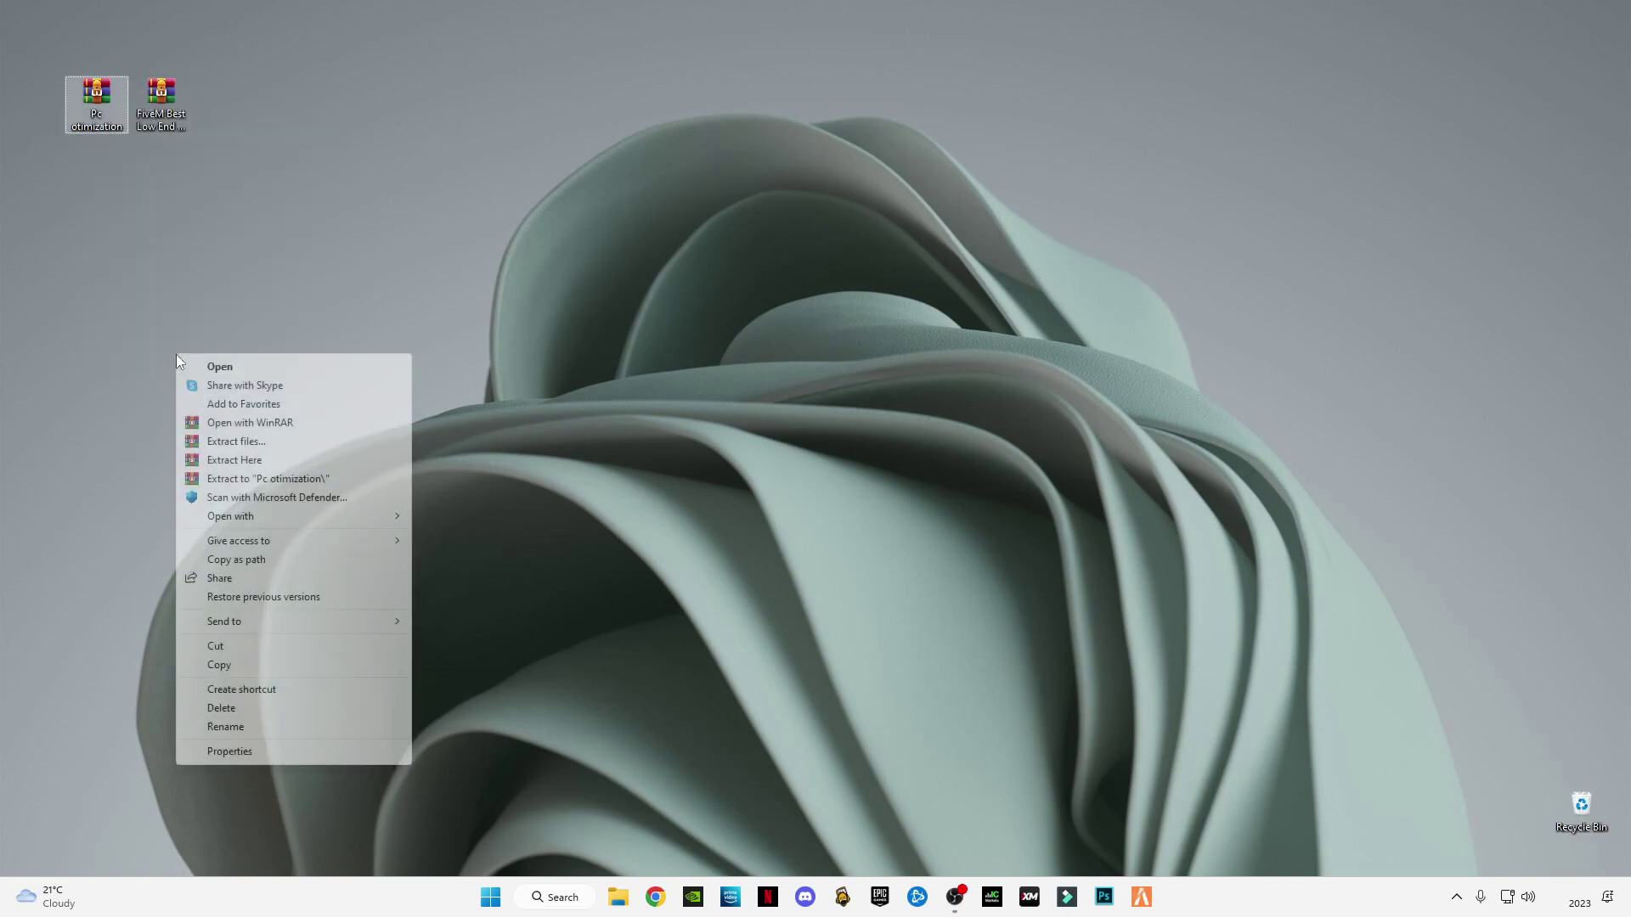
pyautogui.click(242, 466)
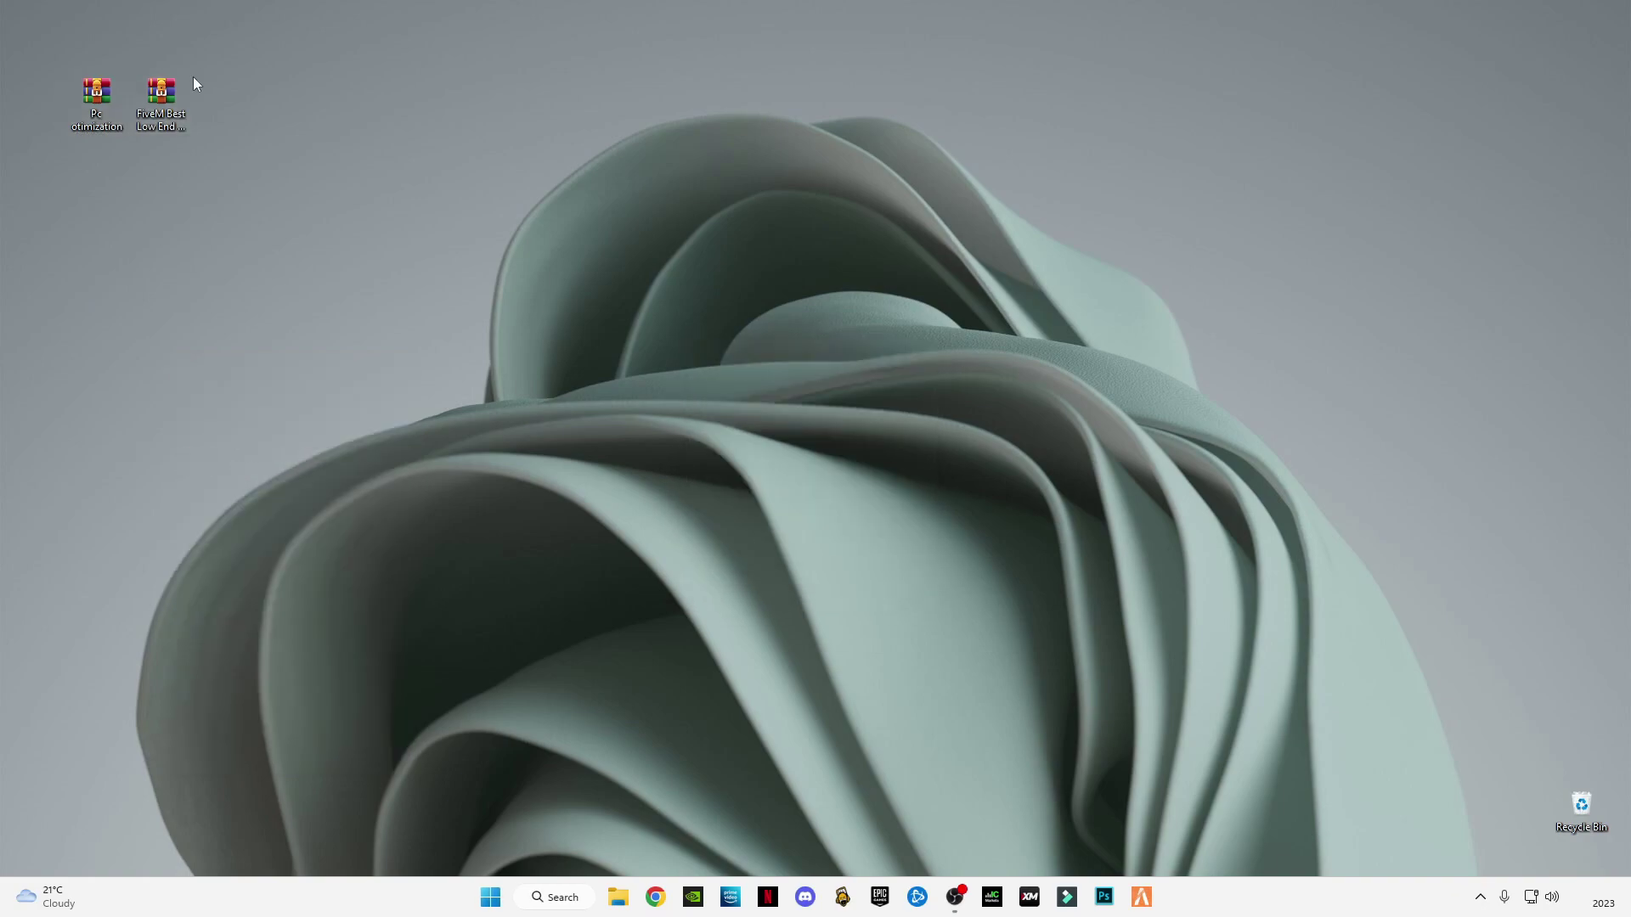
# Step: Extract the FiveM Best Low End Pack archive directly onto the desktop
pyautogui.rightClick(166, 116)
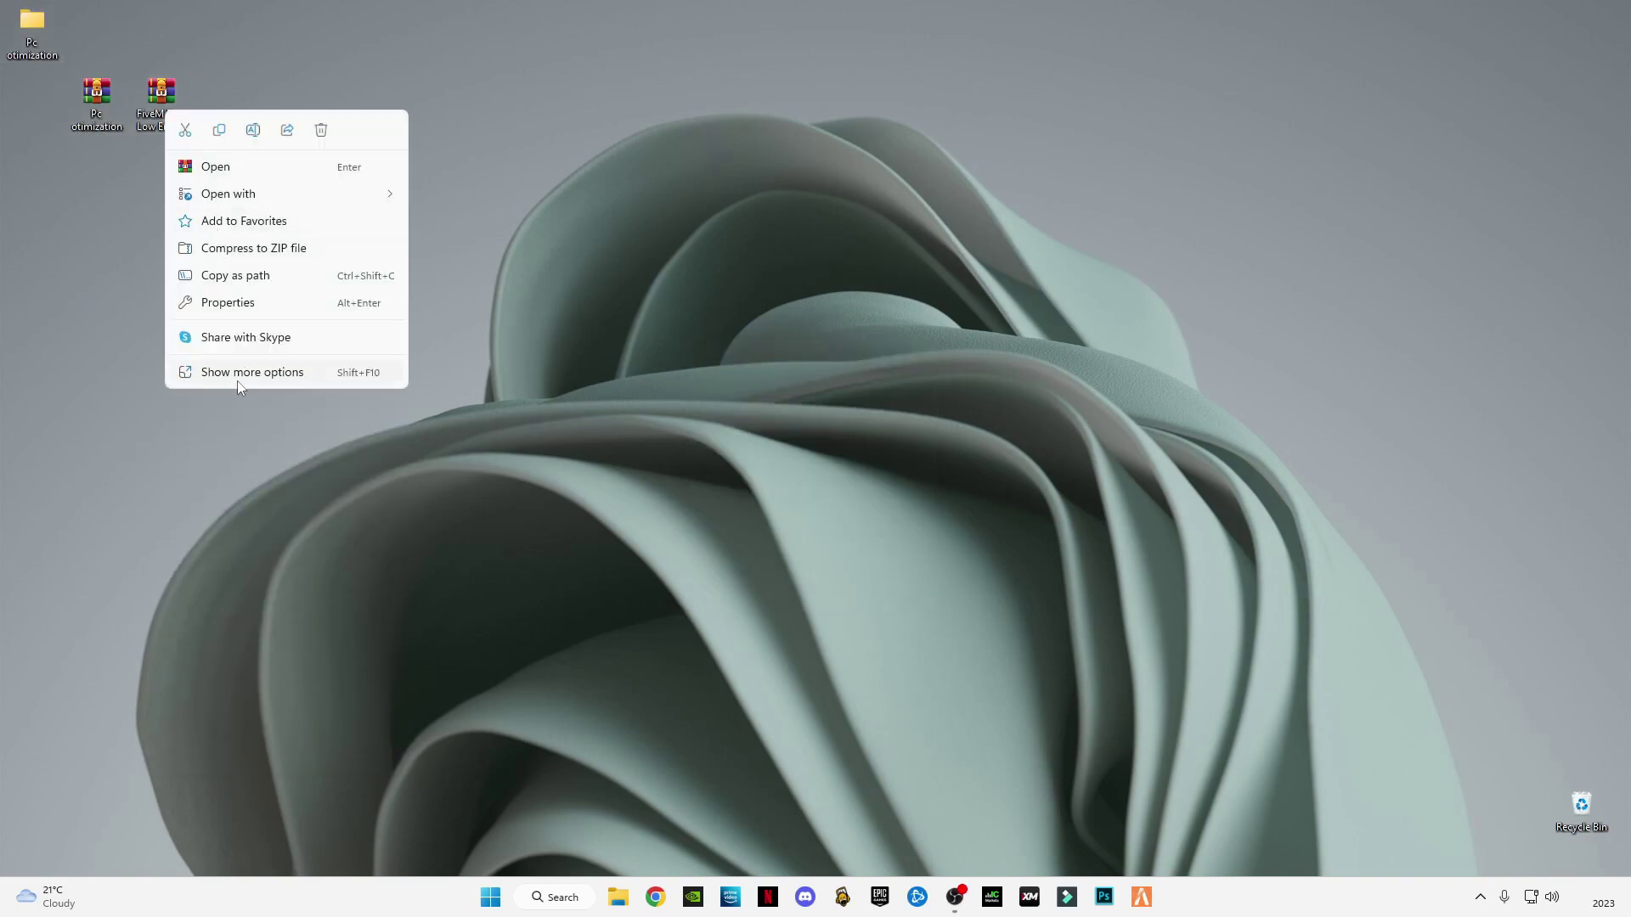
pyautogui.click(238, 381)
pyautogui.click(291, 485)
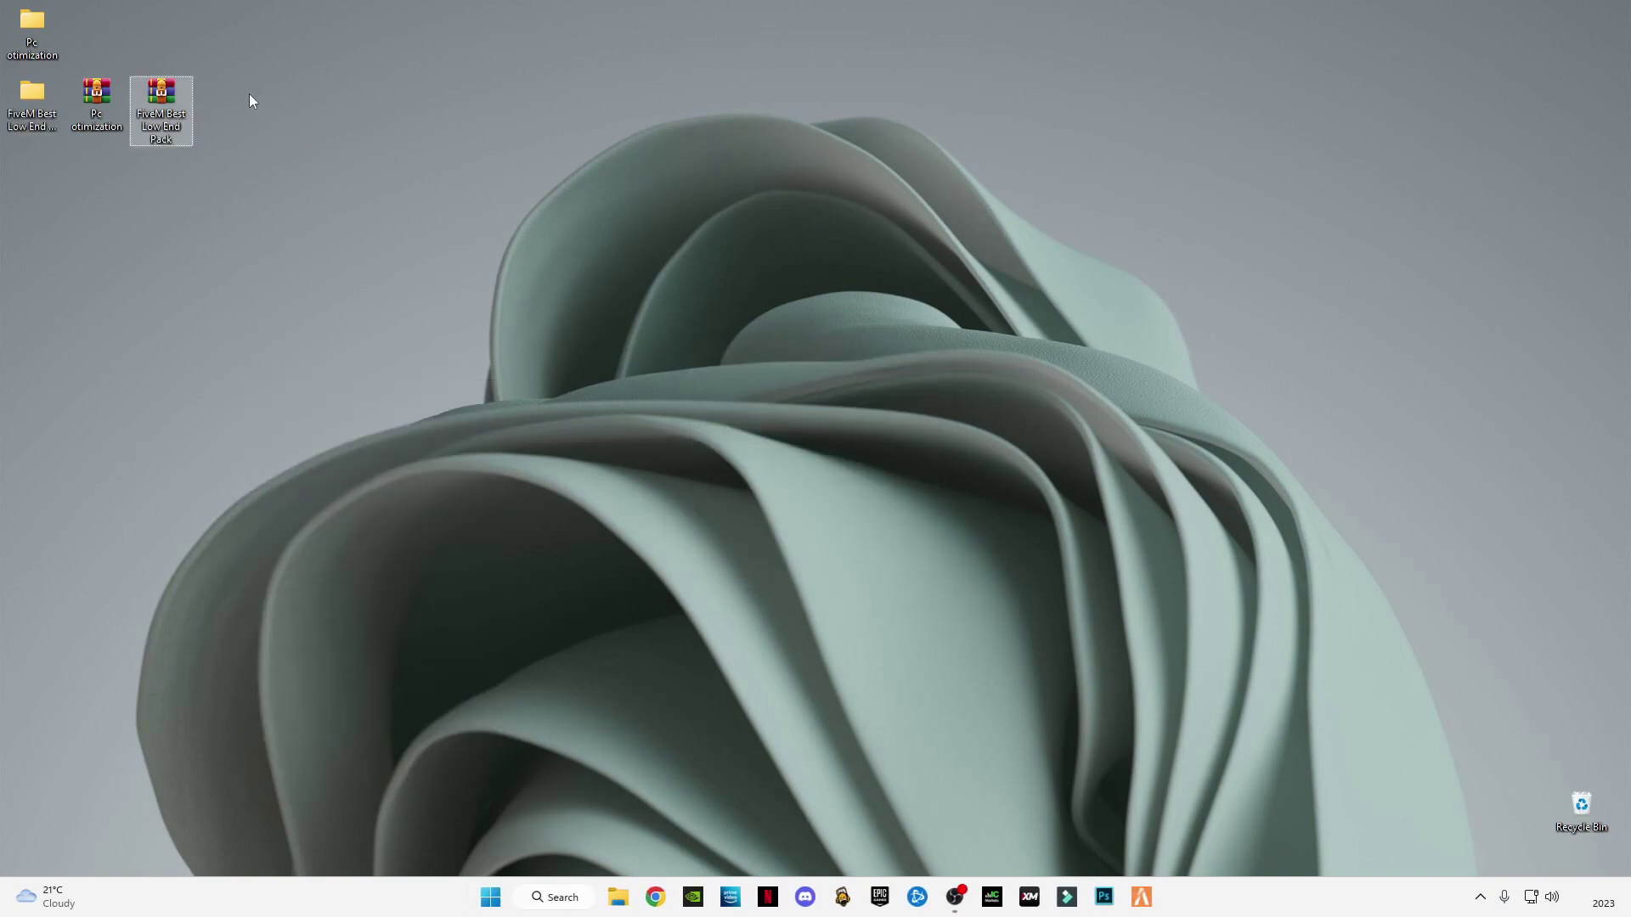
# Step: Move both archives lower on the desktop and copy the settings file from Pc otimization's GTA5 Pre Settings file (LOW) folder
pyautogui.moveTo(248, 93); pyautogui.dragTo(64, 462)
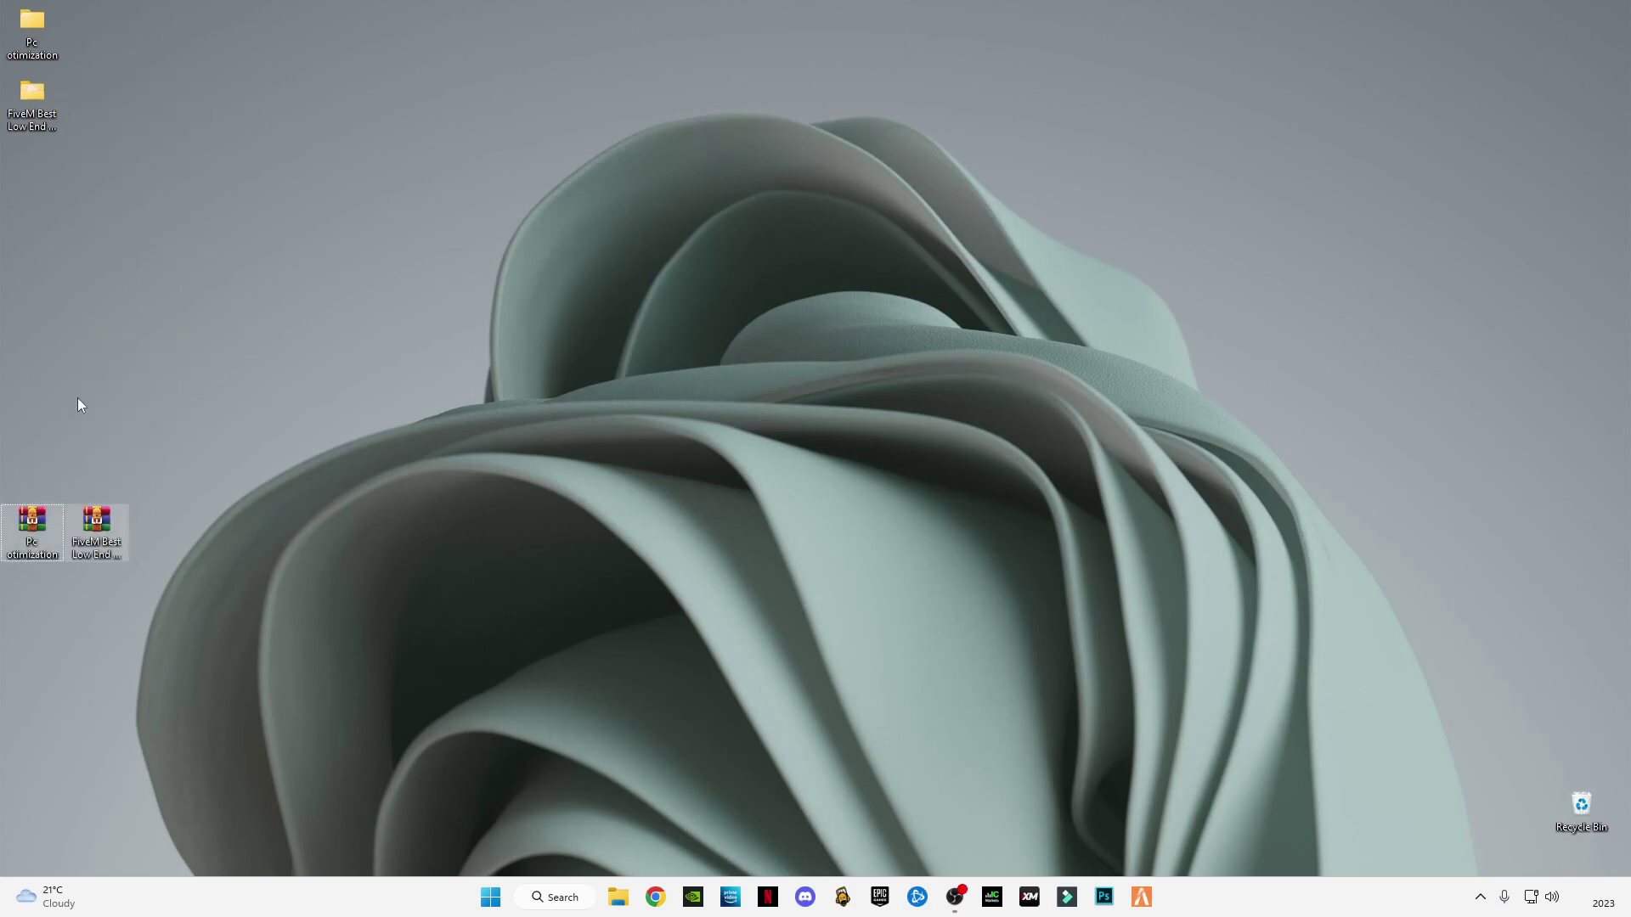
pyautogui.doubleClick(37, 41)
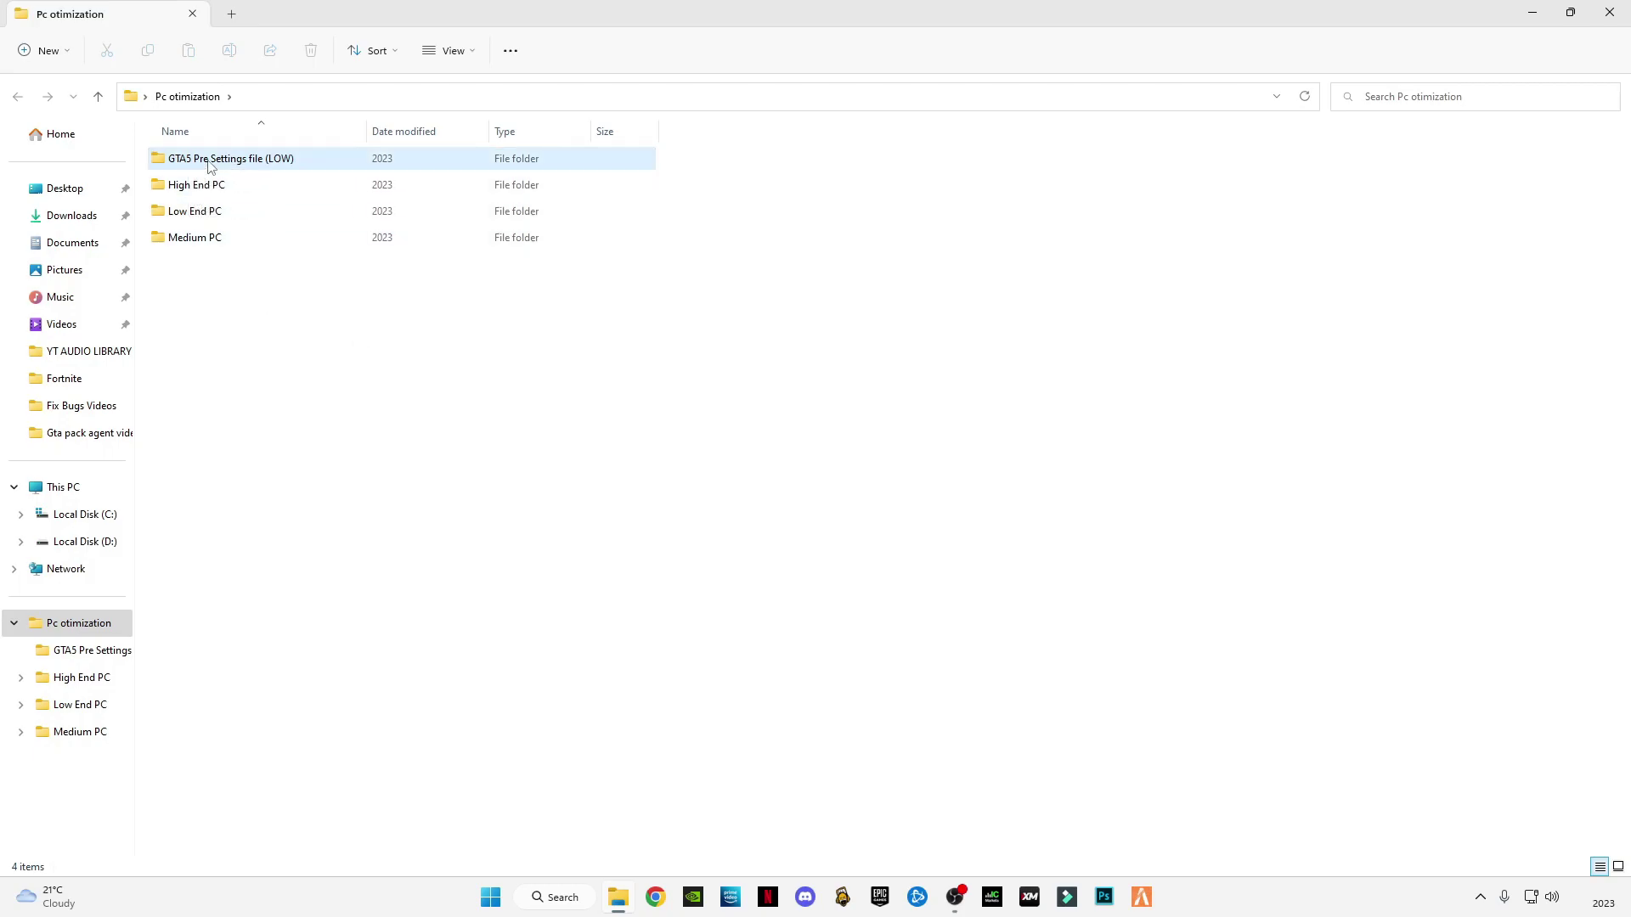
pyautogui.doubleClick(213, 160)
pyautogui.rightClick(190, 159)
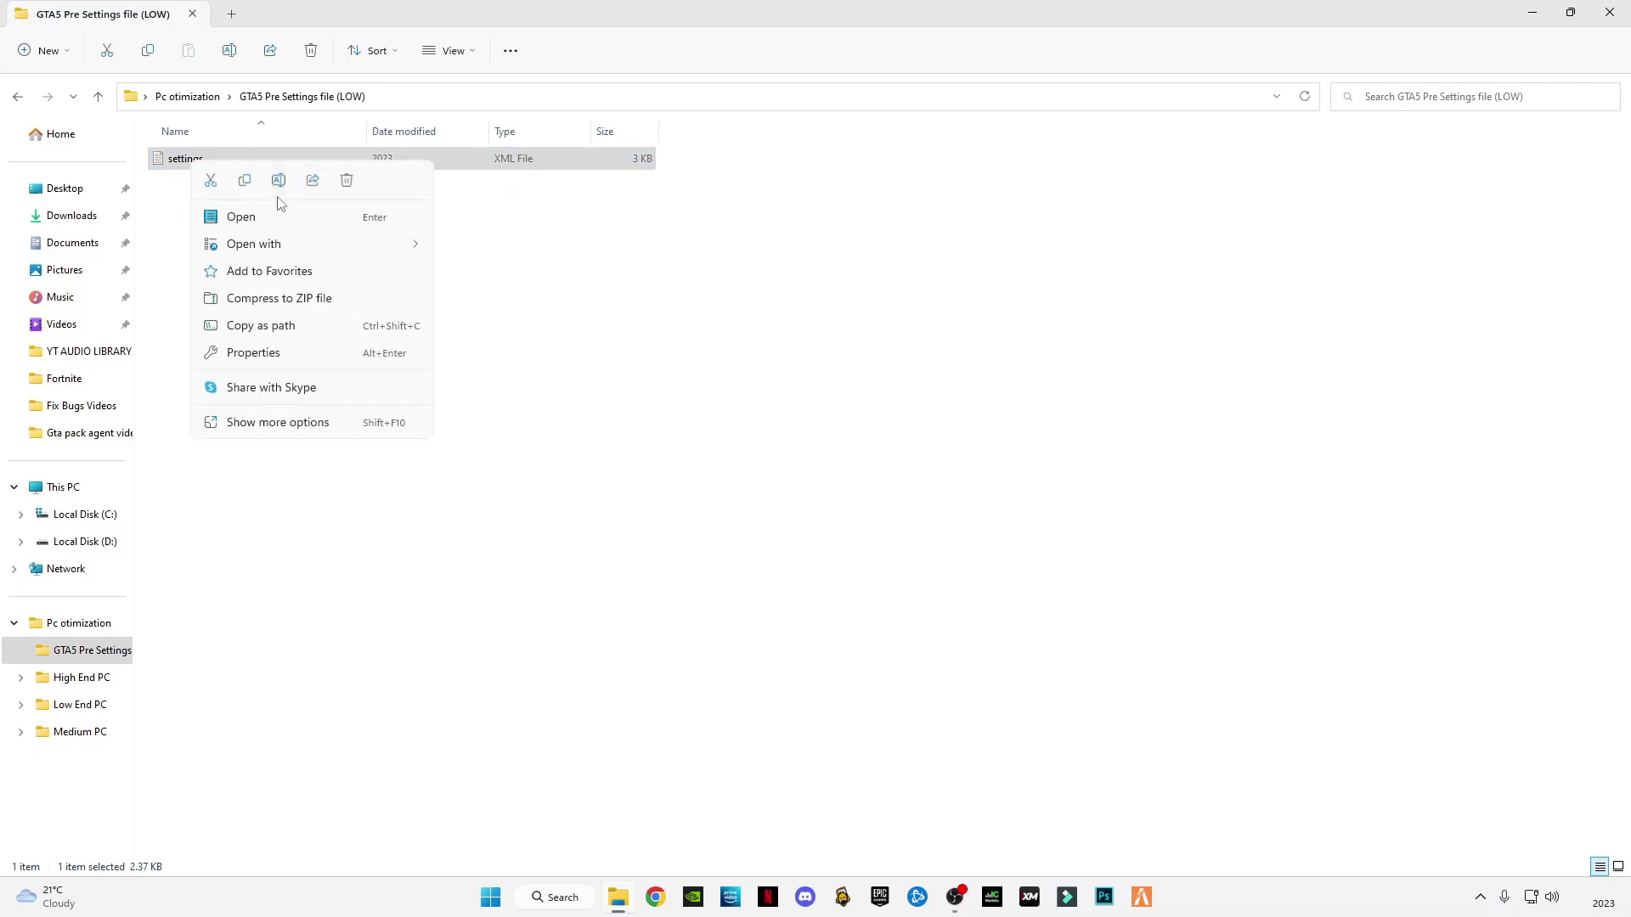
pyautogui.click(246, 189)
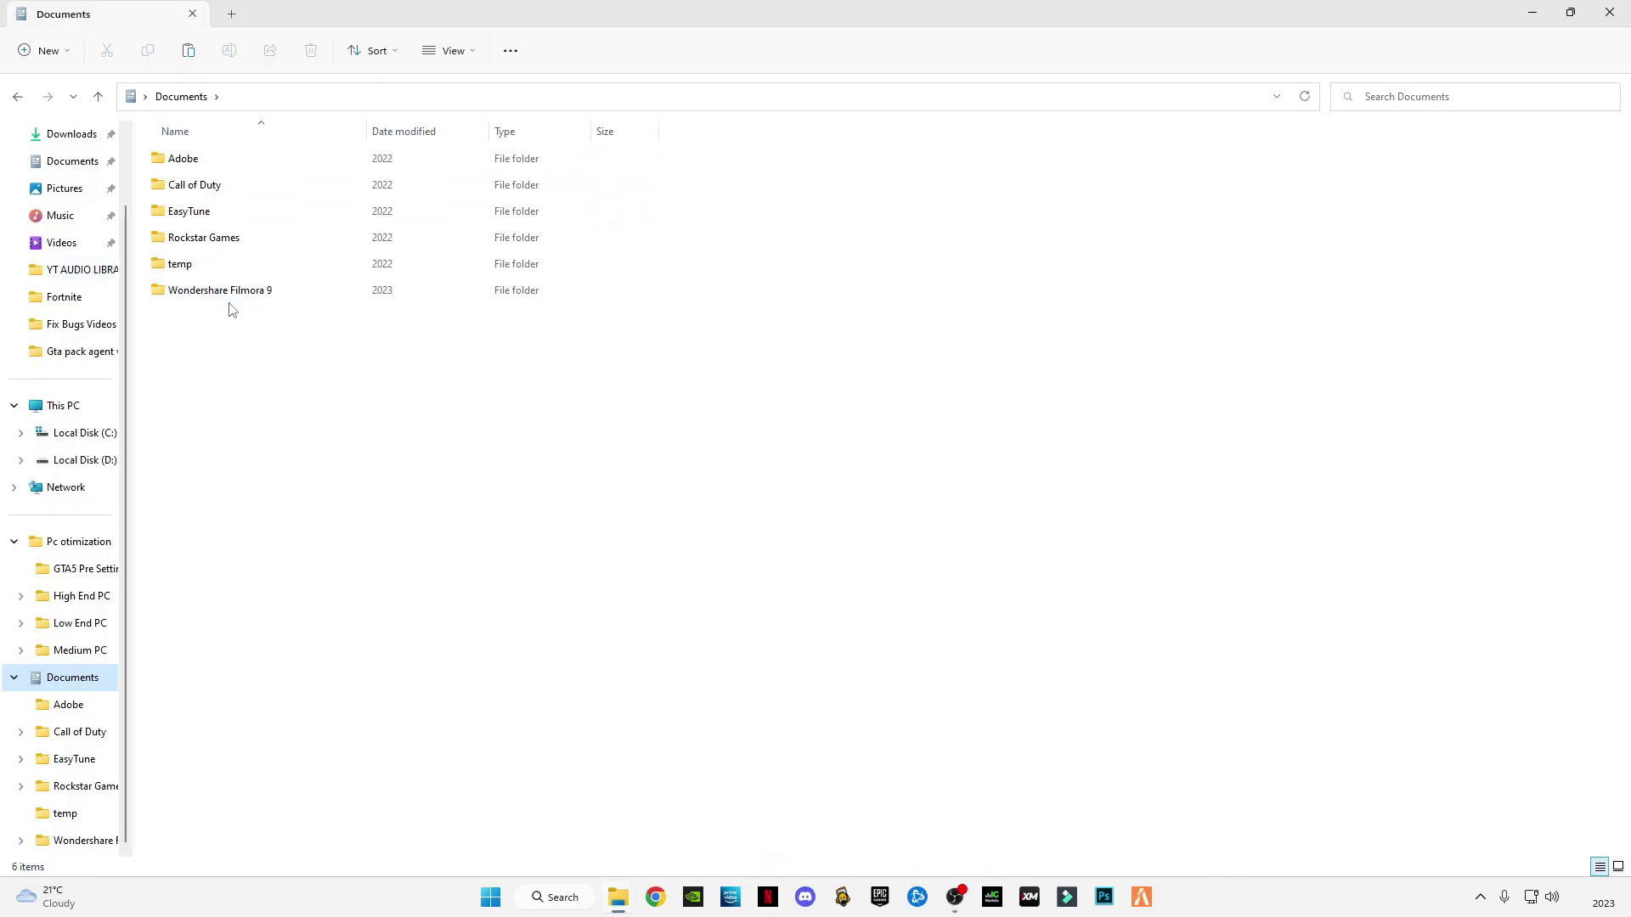
# Step: Paste the copied settings file into the Rockstar Games > GTA V folder in Documents and close that window
pyautogui.doubleClick(204, 243)
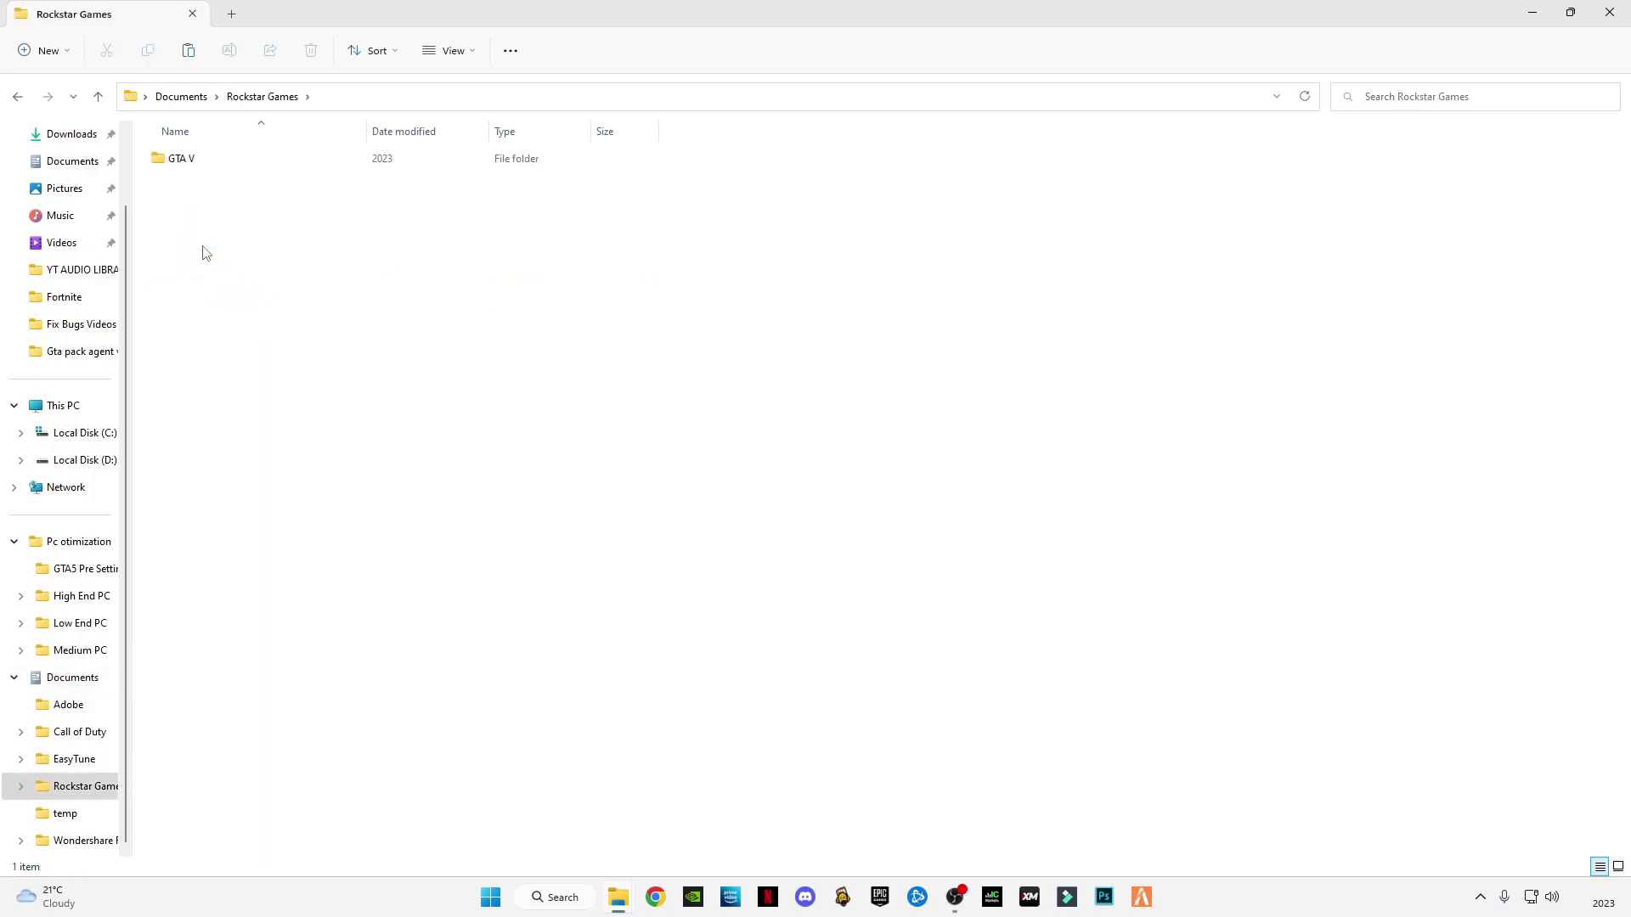
pyautogui.click(179, 156)
pyautogui.doubleClick(180, 156)
pyautogui.rightClick(432, 274)
pyautogui.moveTo(522, 363)
pyautogui.click(520, 539)
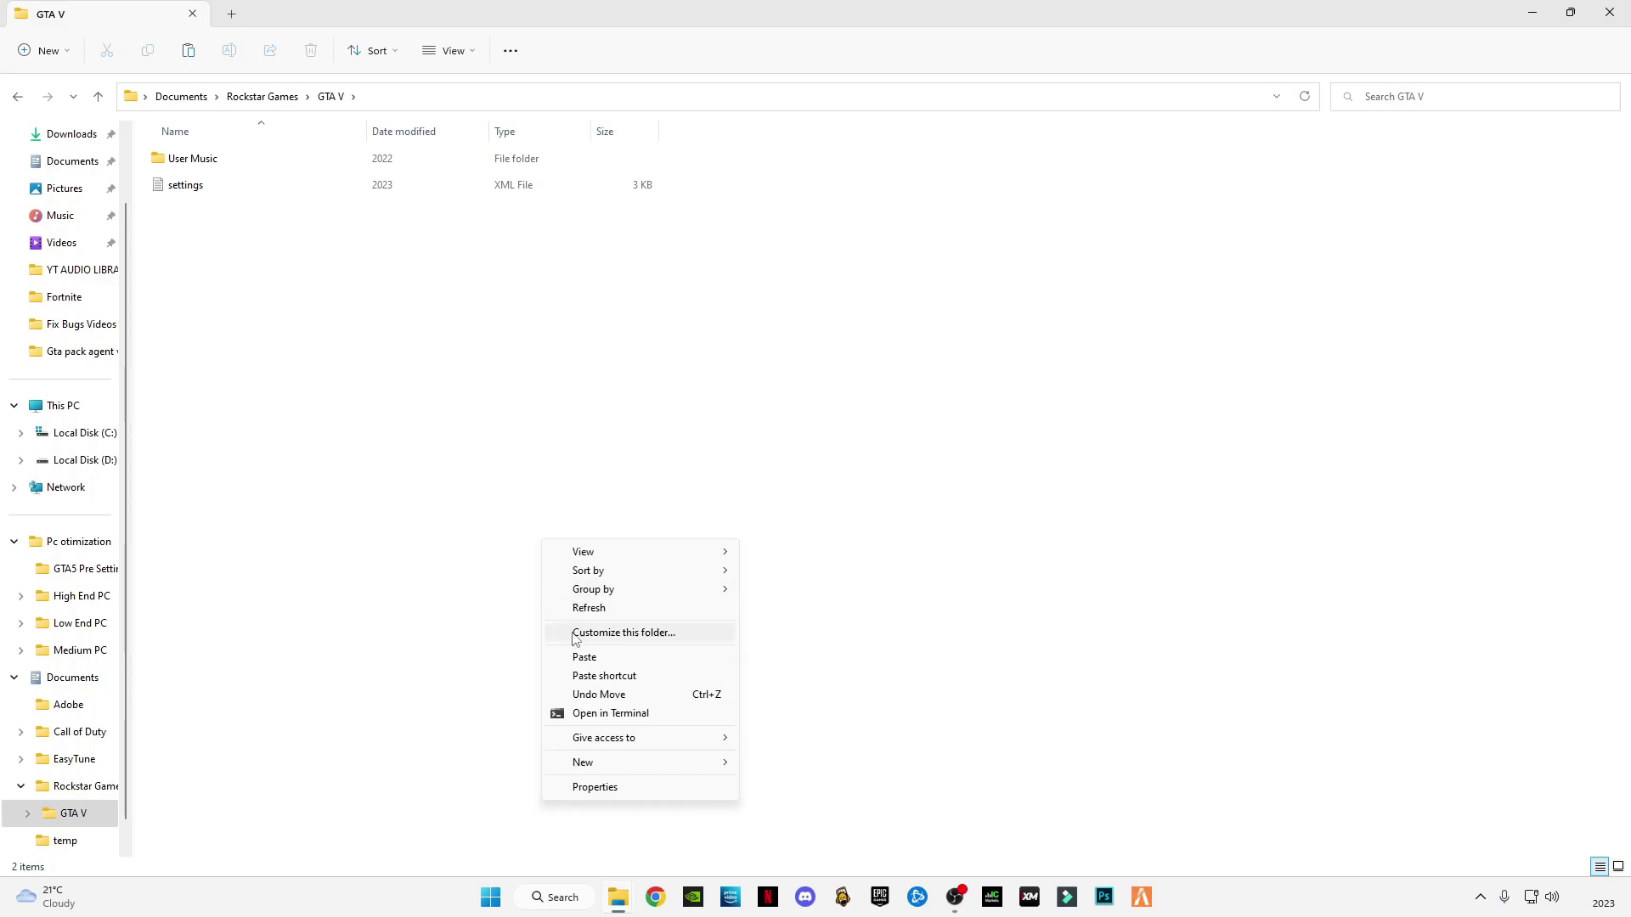
pyautogui.click(584, 657)
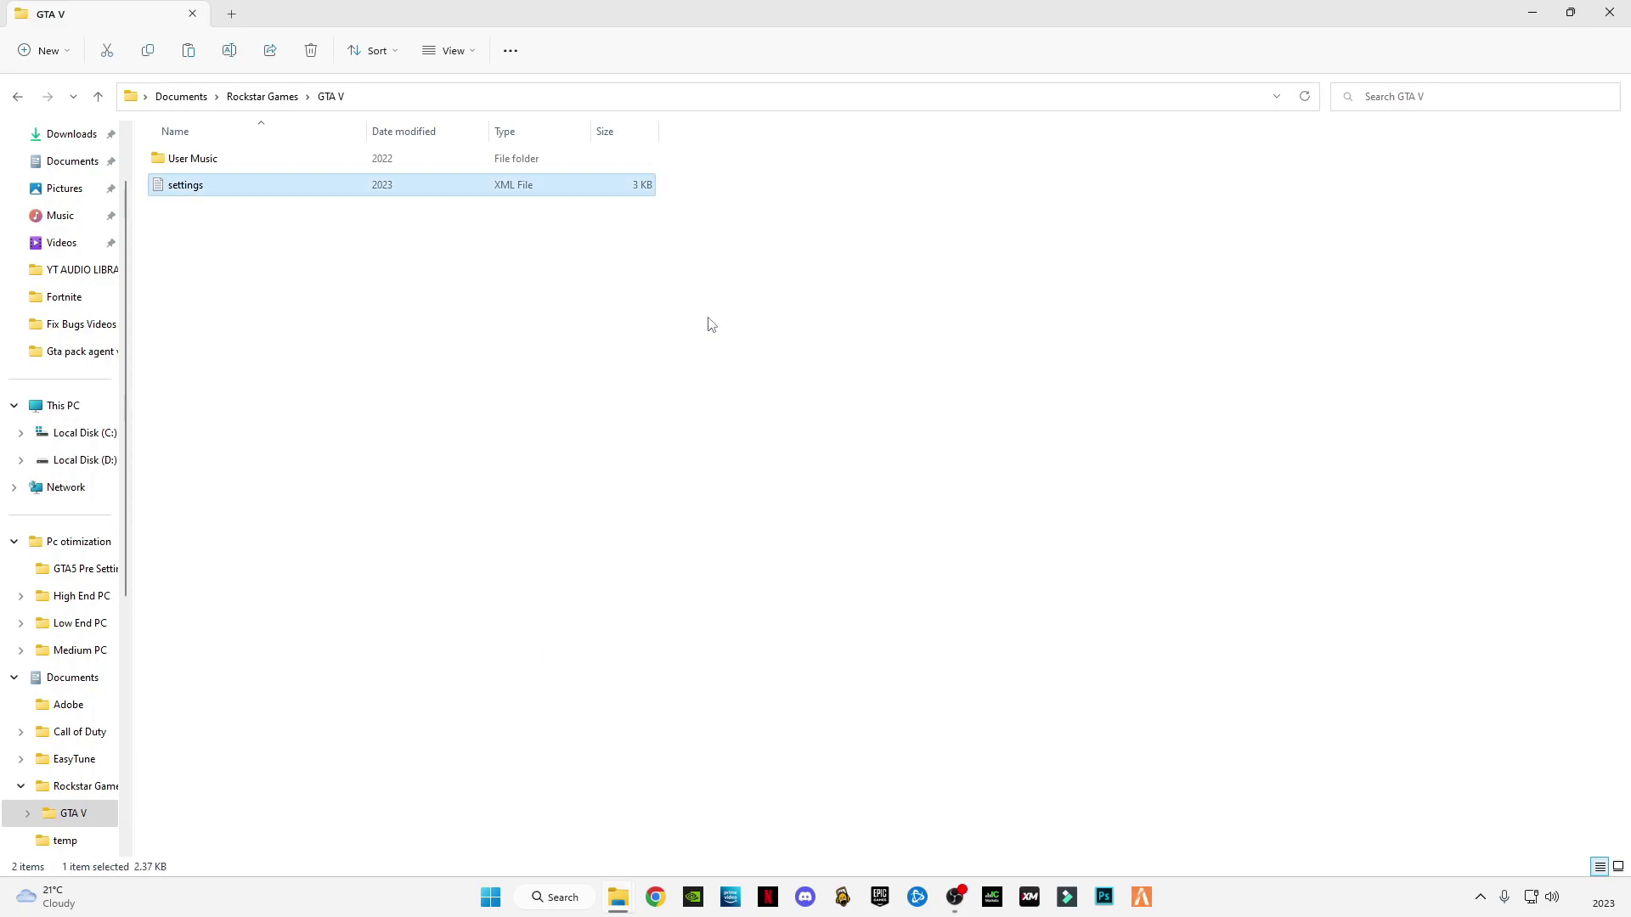
pyautogui.click(1610, 12)
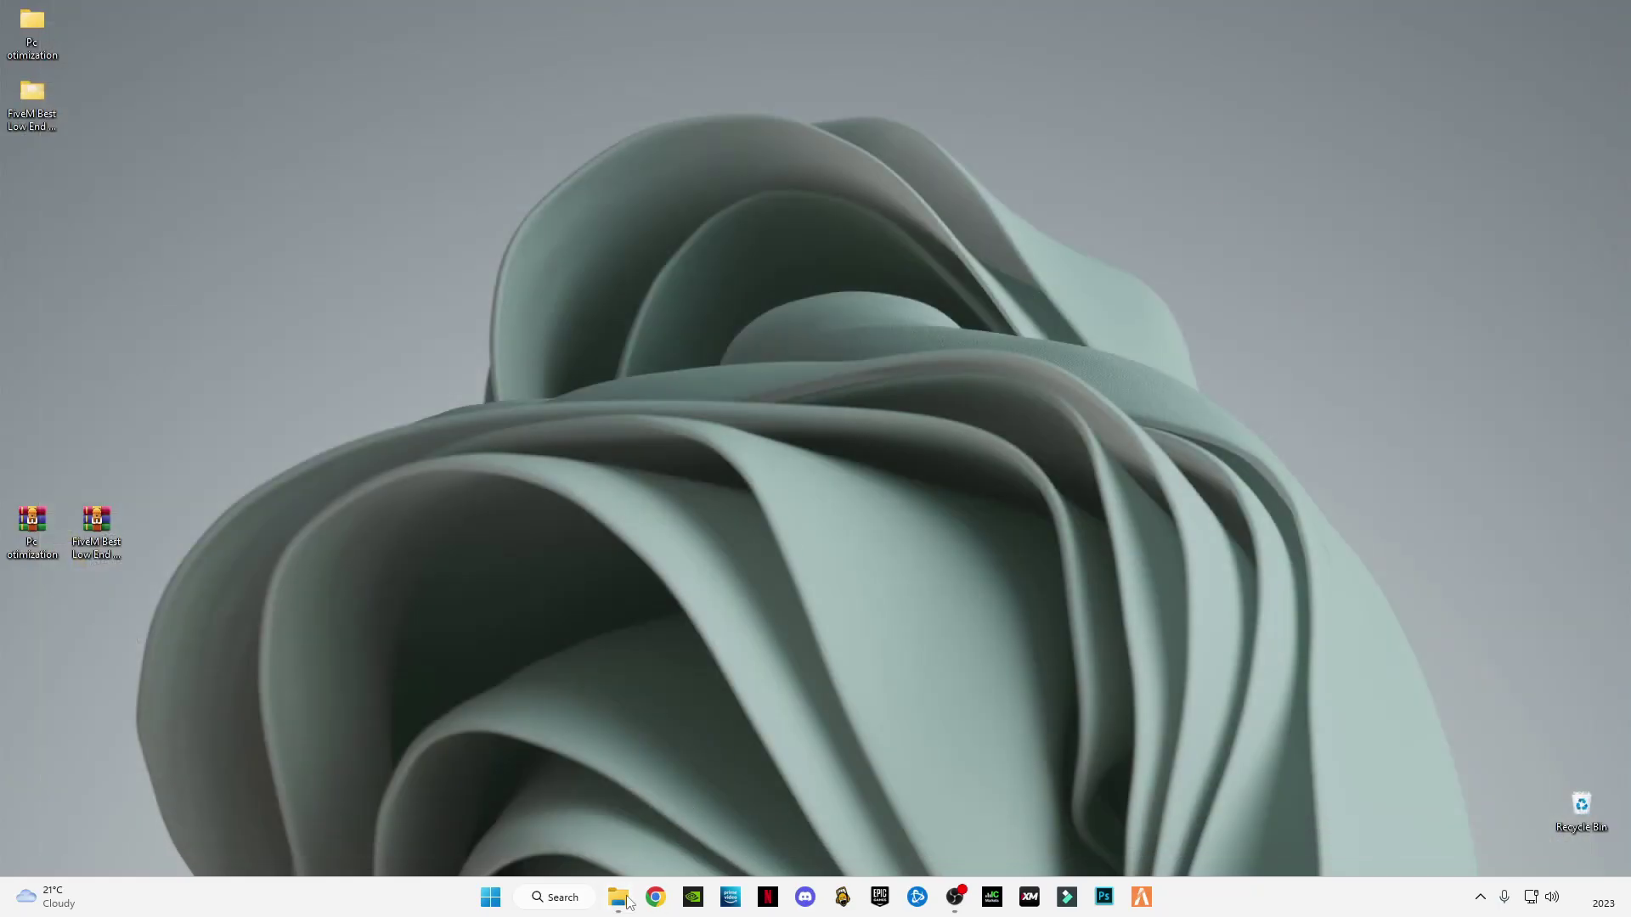
# Step: Return to the Pc otimization folder and open its Low End PC subfolder
pyautogui.click(629, 902)
pyautogui.click(19, 98)
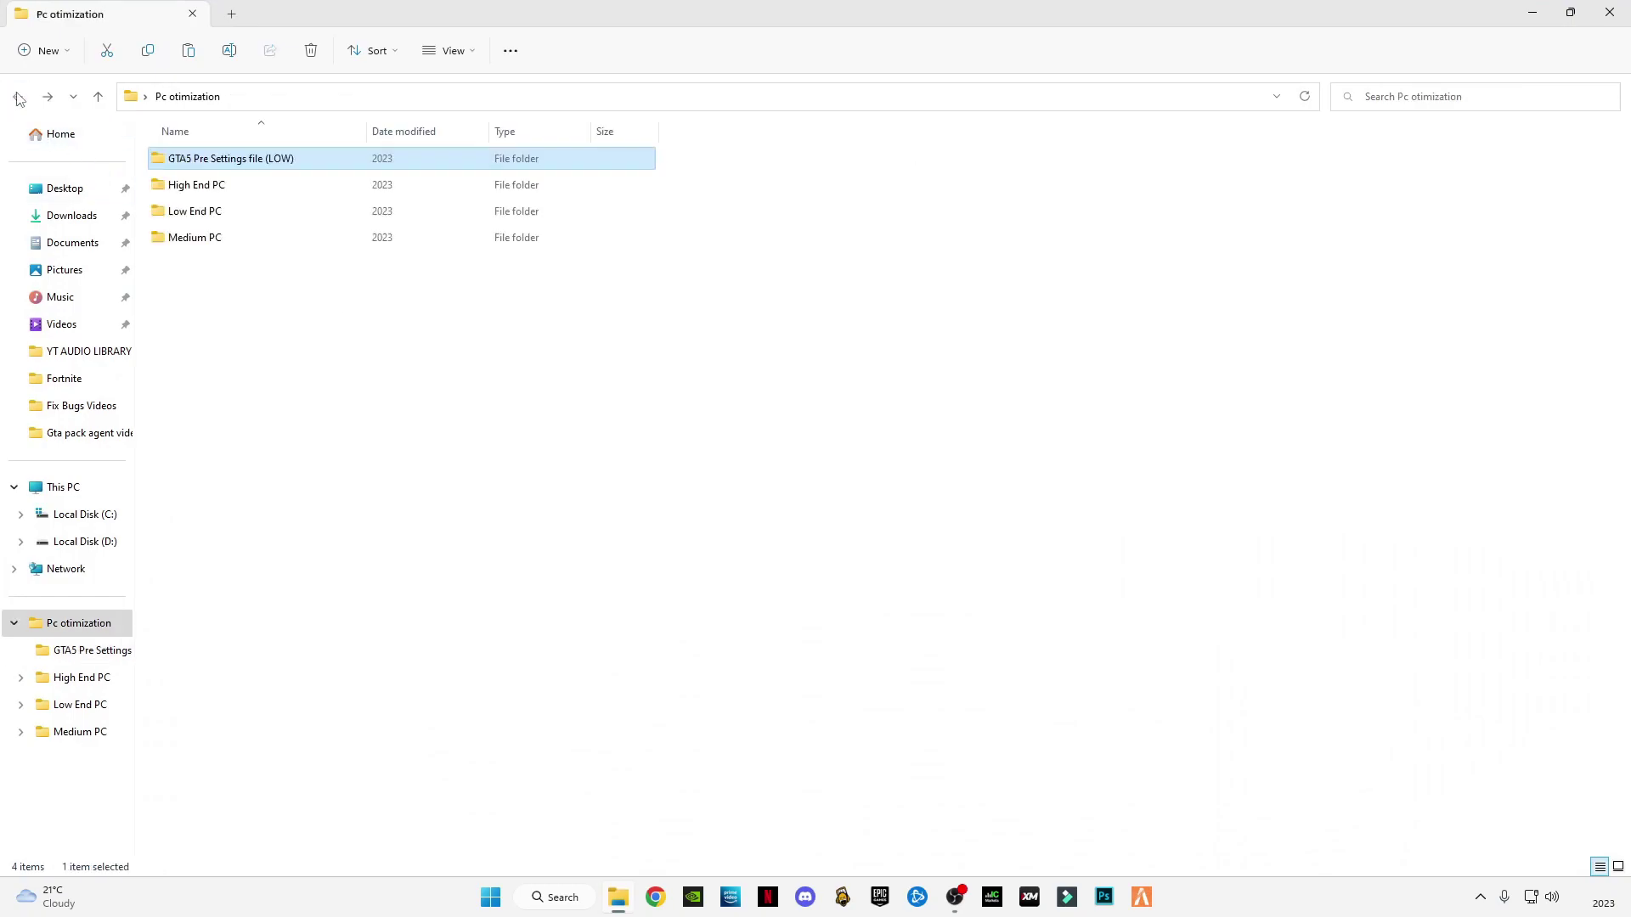
pyautogui.moveTo(229, 311); pyautogui.dragTo(223, 425)
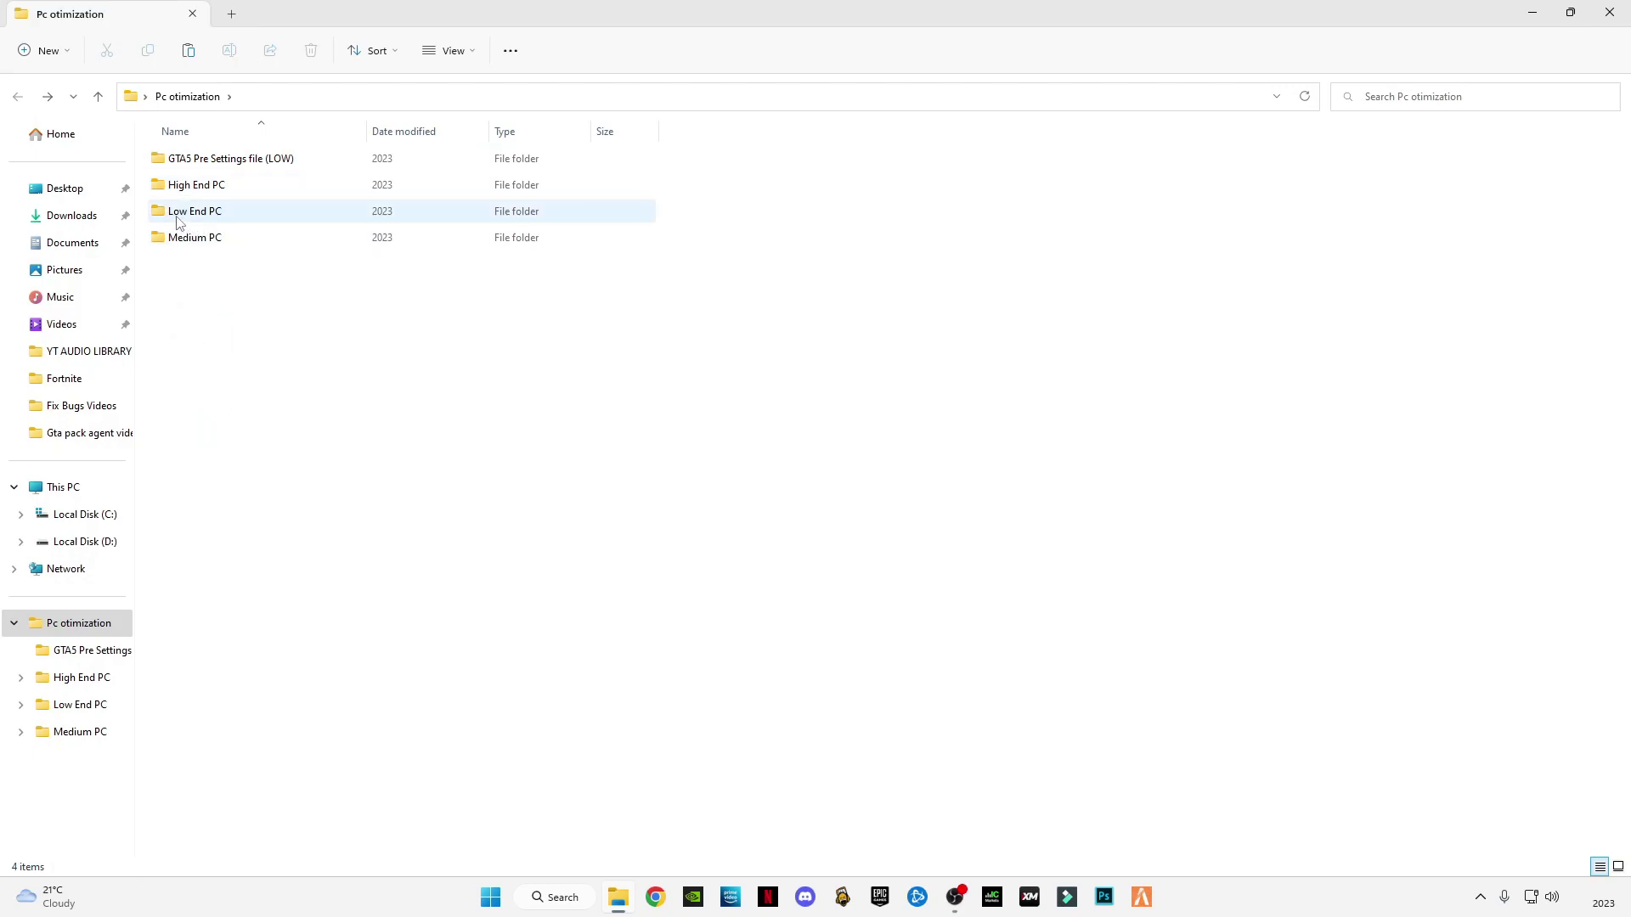
pyautogui.click(190, 226)
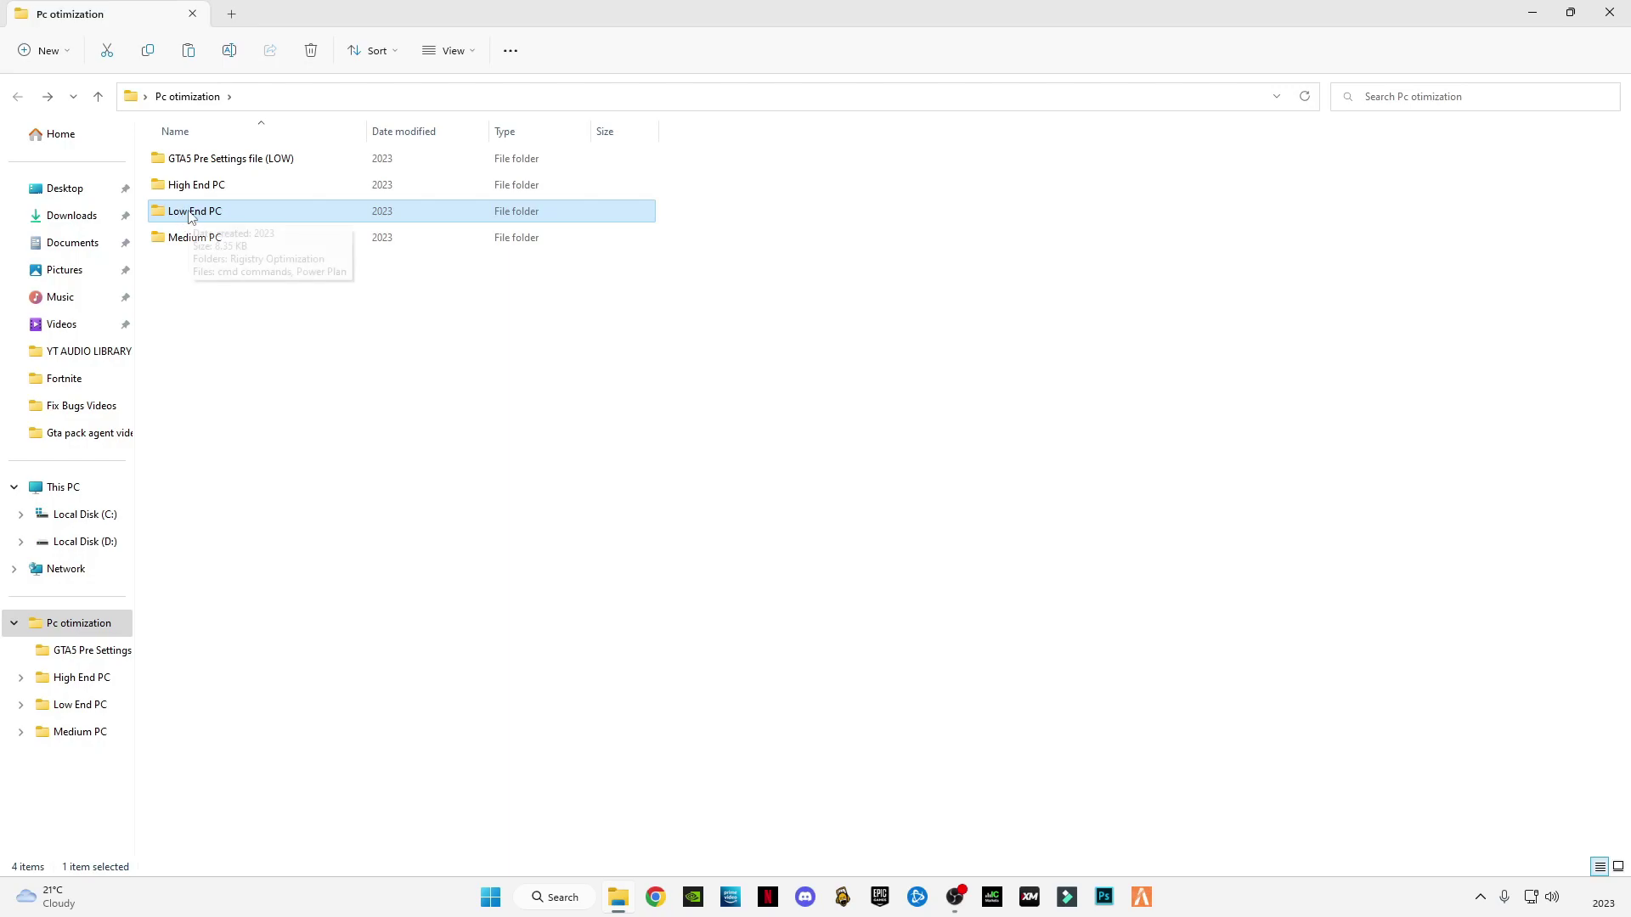
pyautogui.doubleClick(188, 218)
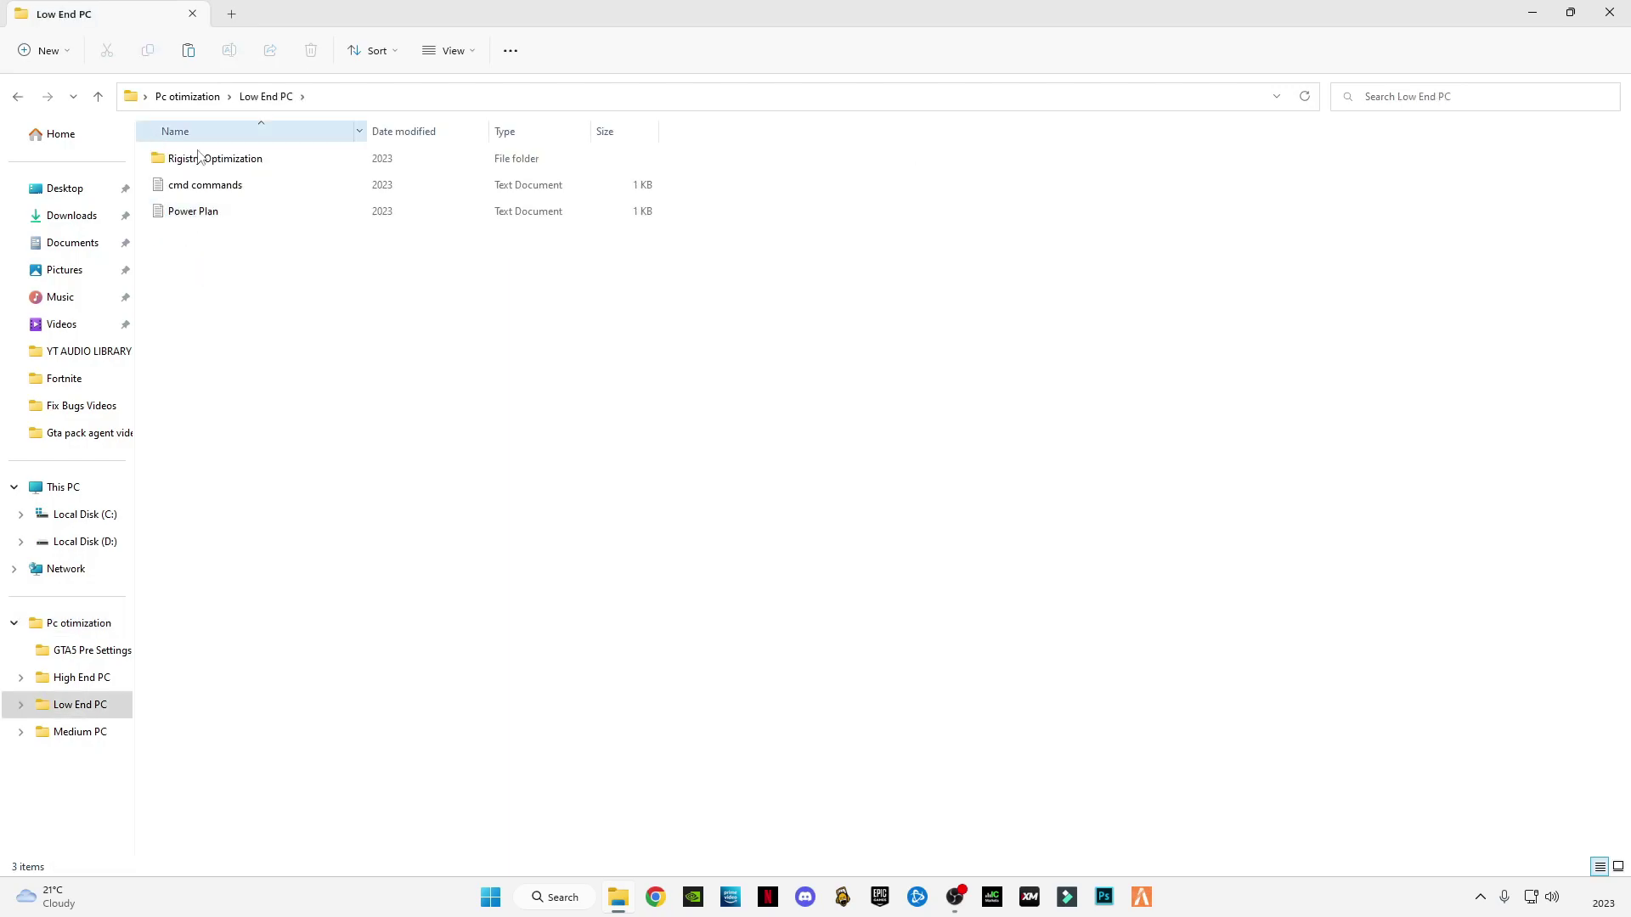
pyautogui.click(17, 96)
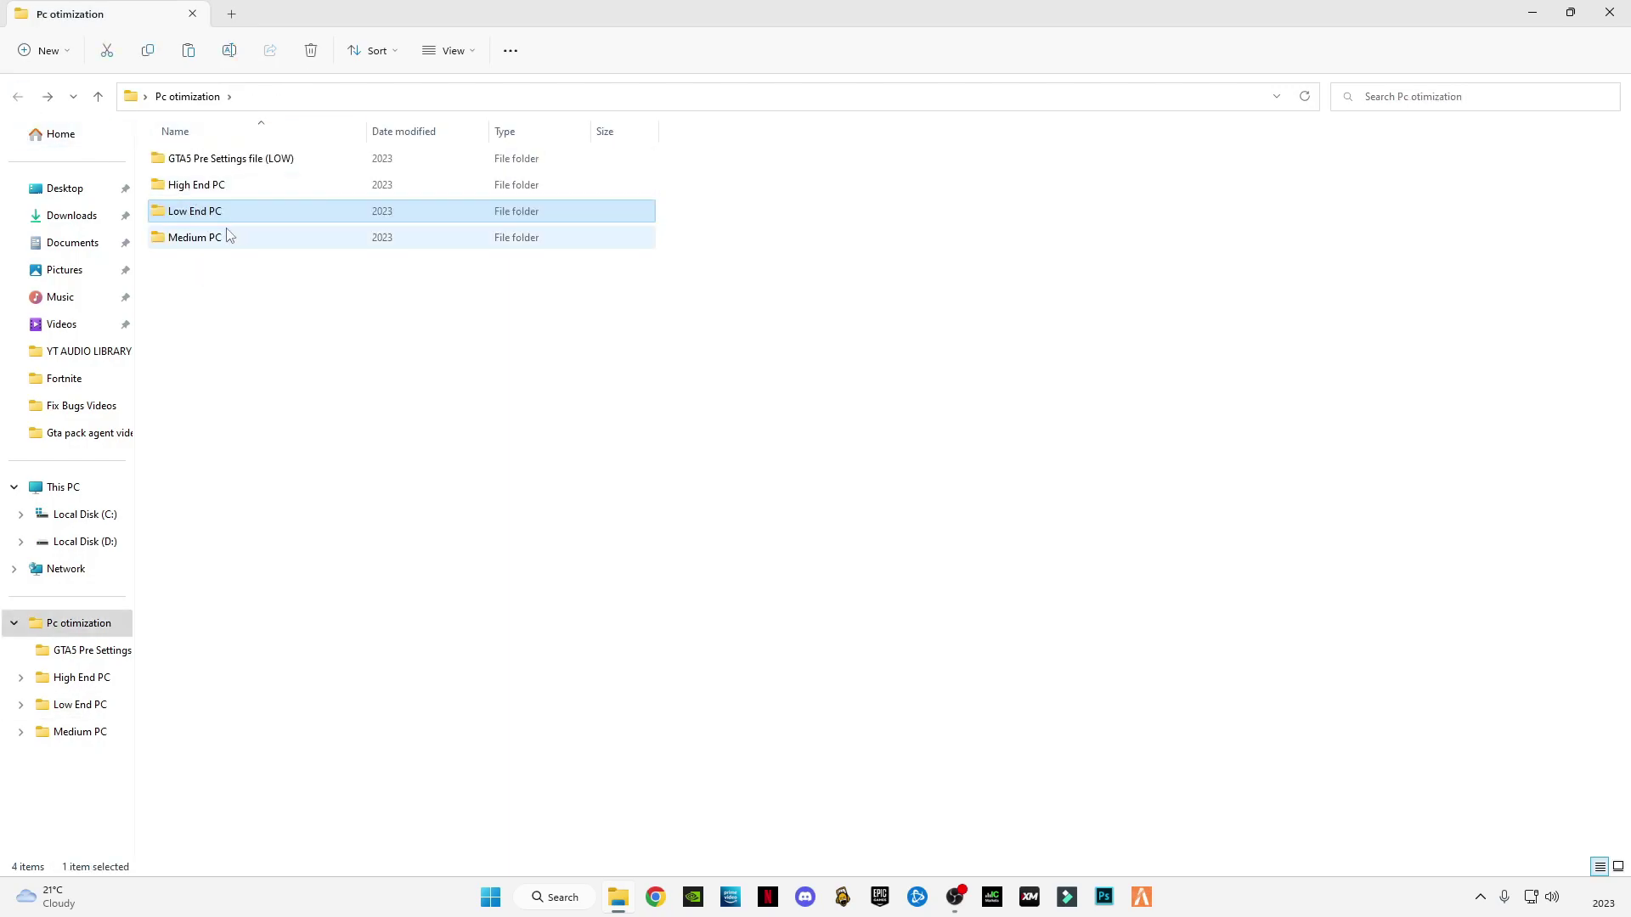
pyautogui.doubleClick(197, 212)
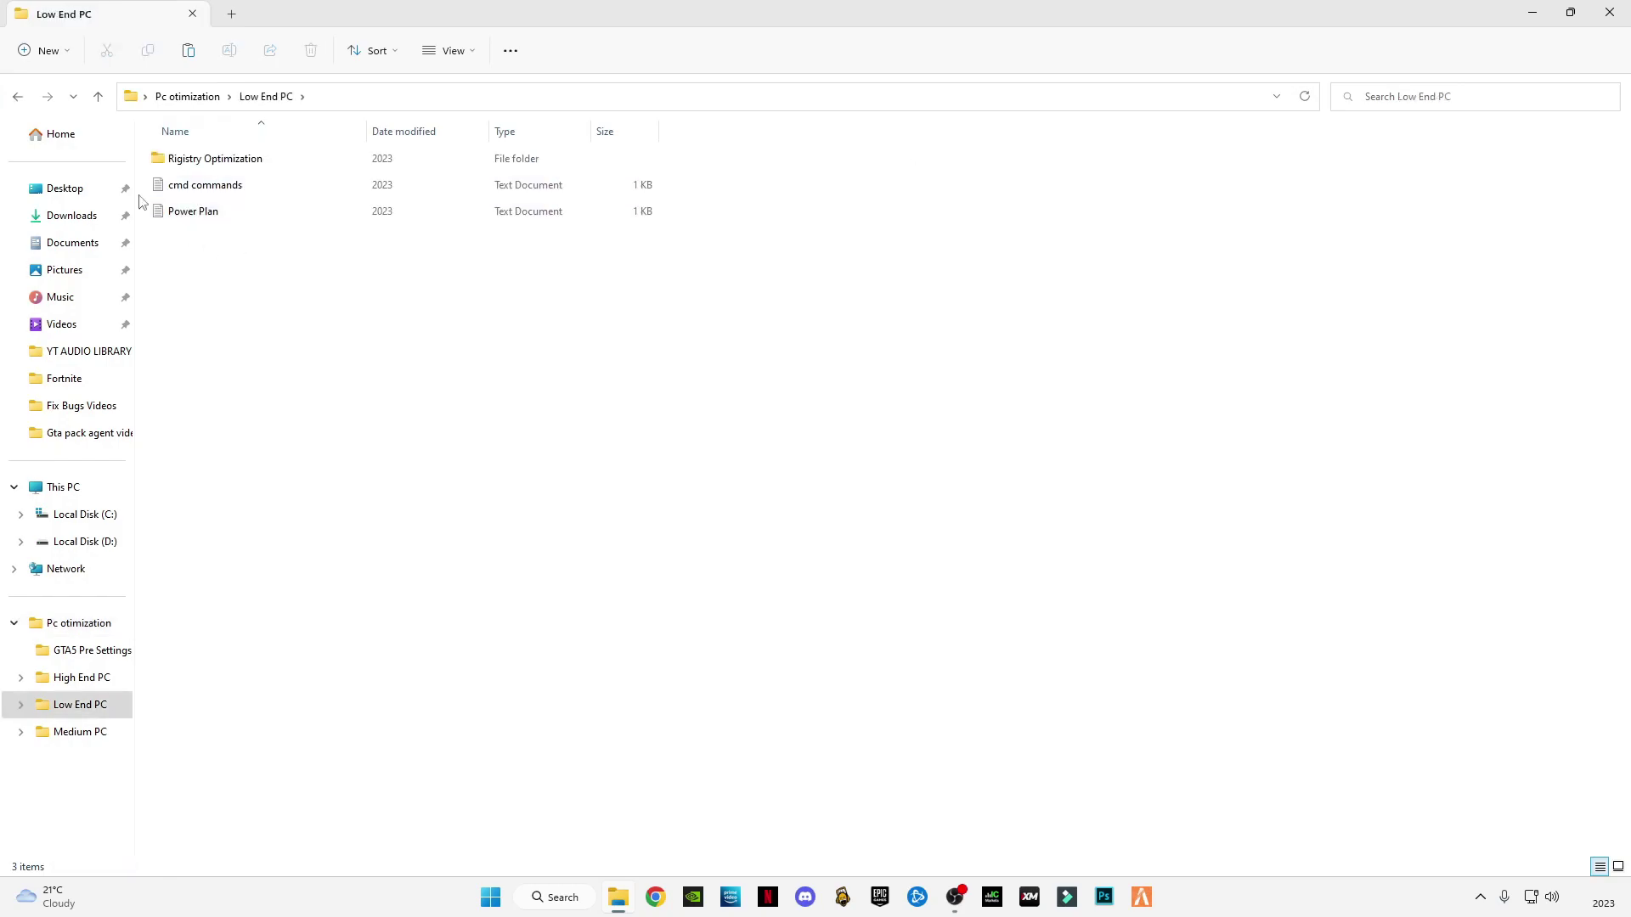
pyautogui.click(17, 96)
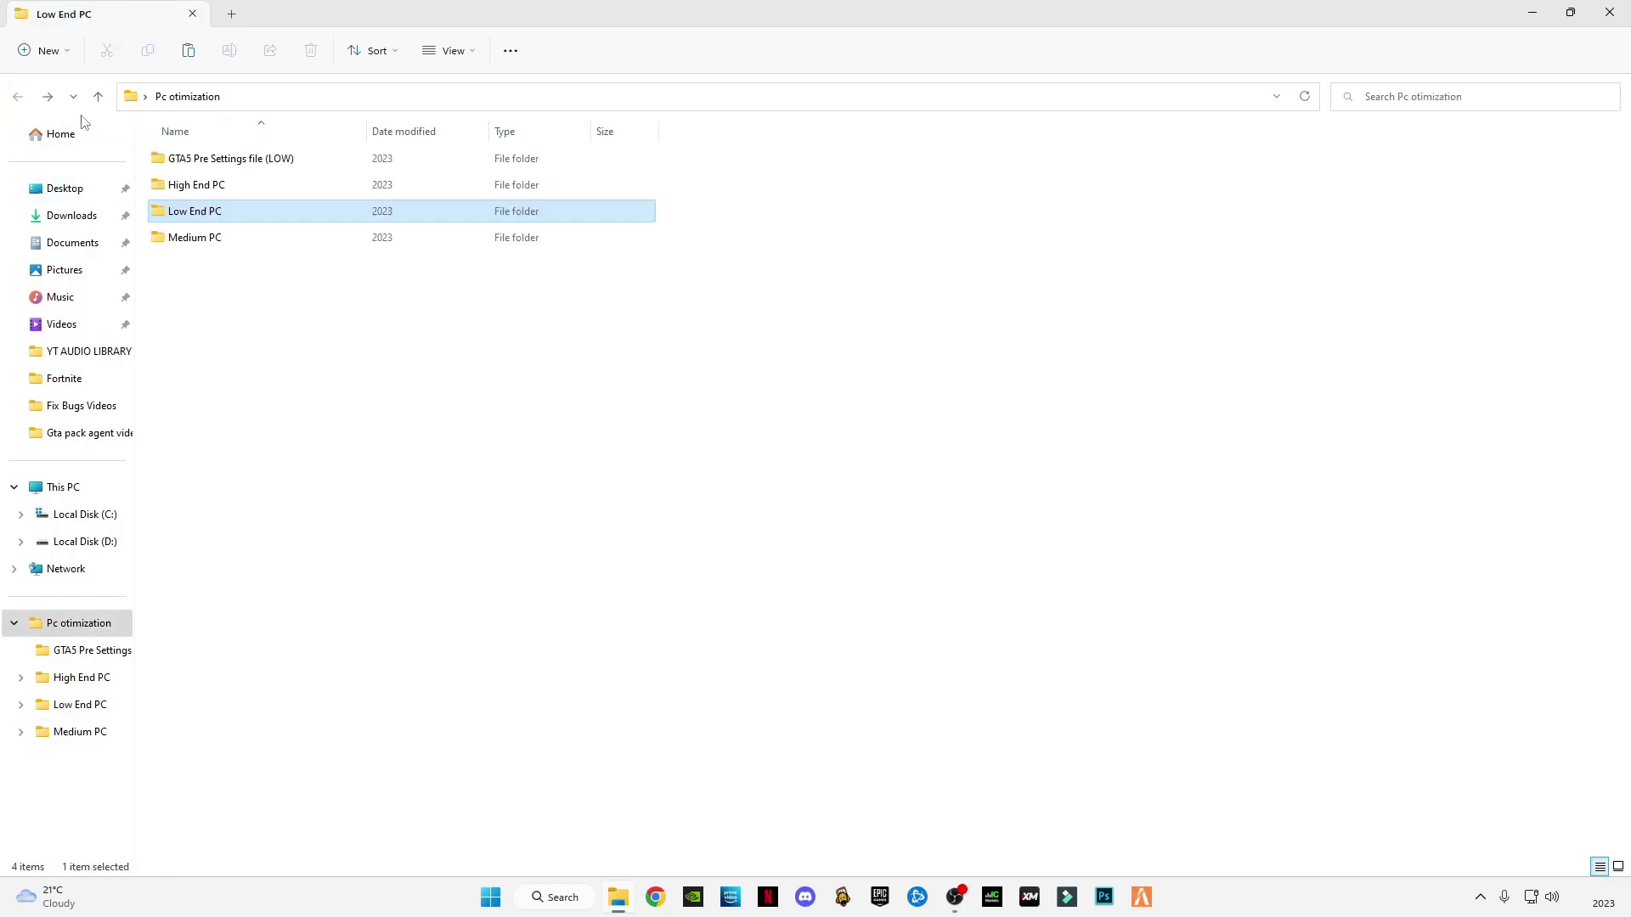
pyautogui.doubleClick(201, 217)
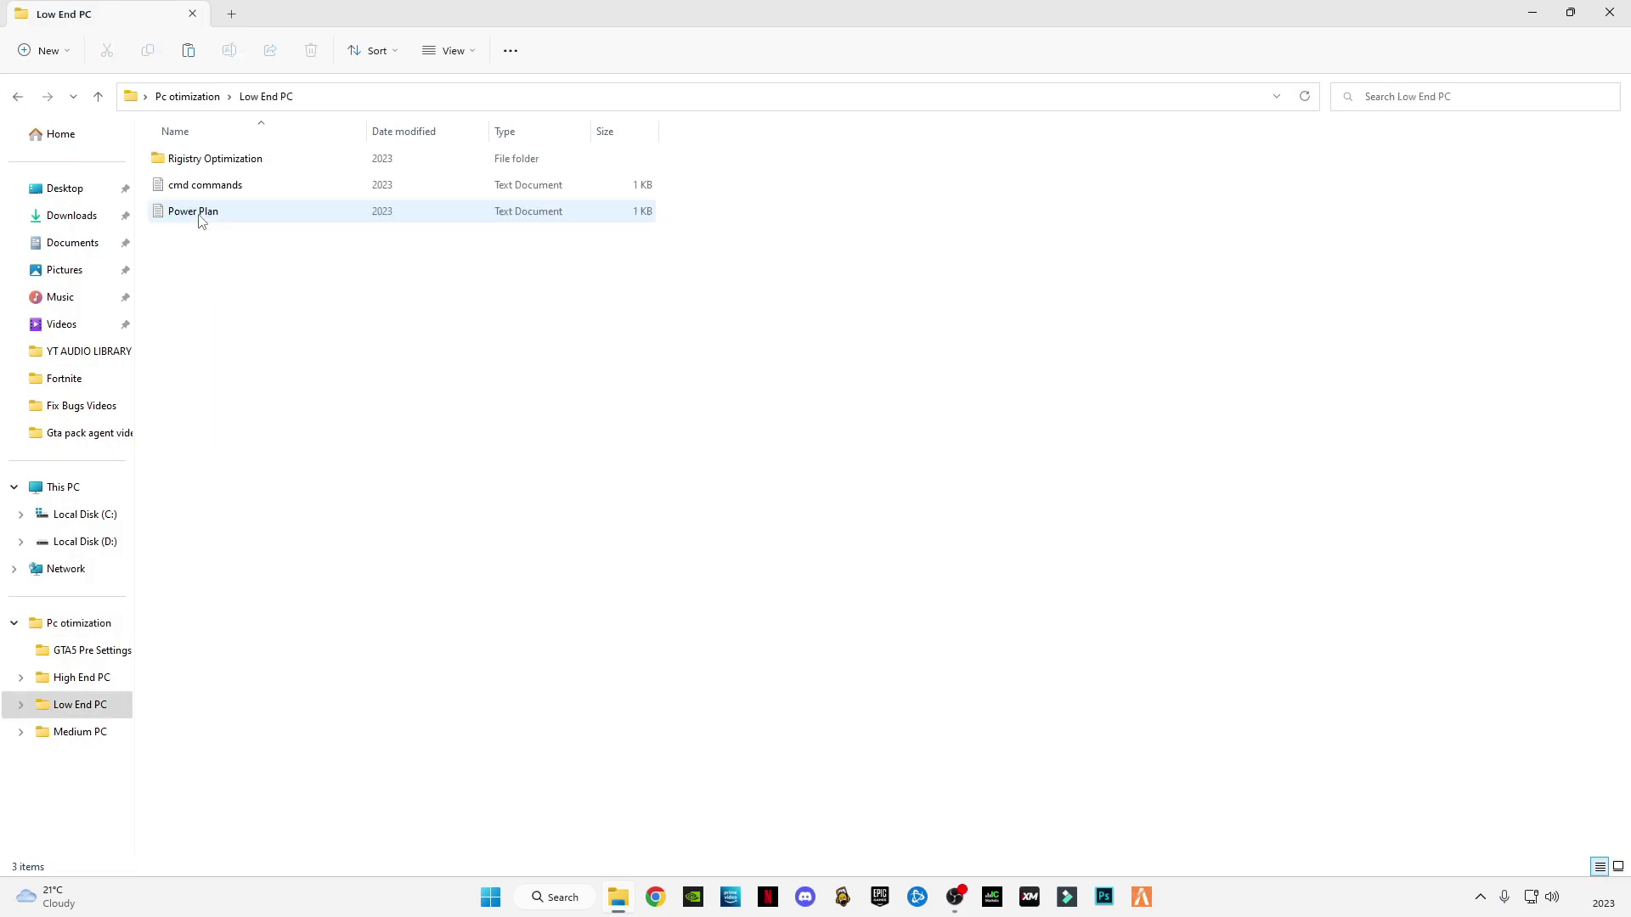
# Step: Add the CPU boost entries from Rigistry Optimization's CPU Speed Boost folder to the registry and return to Rigistry Optimization
pyautogui.doubleClick(209, 164)
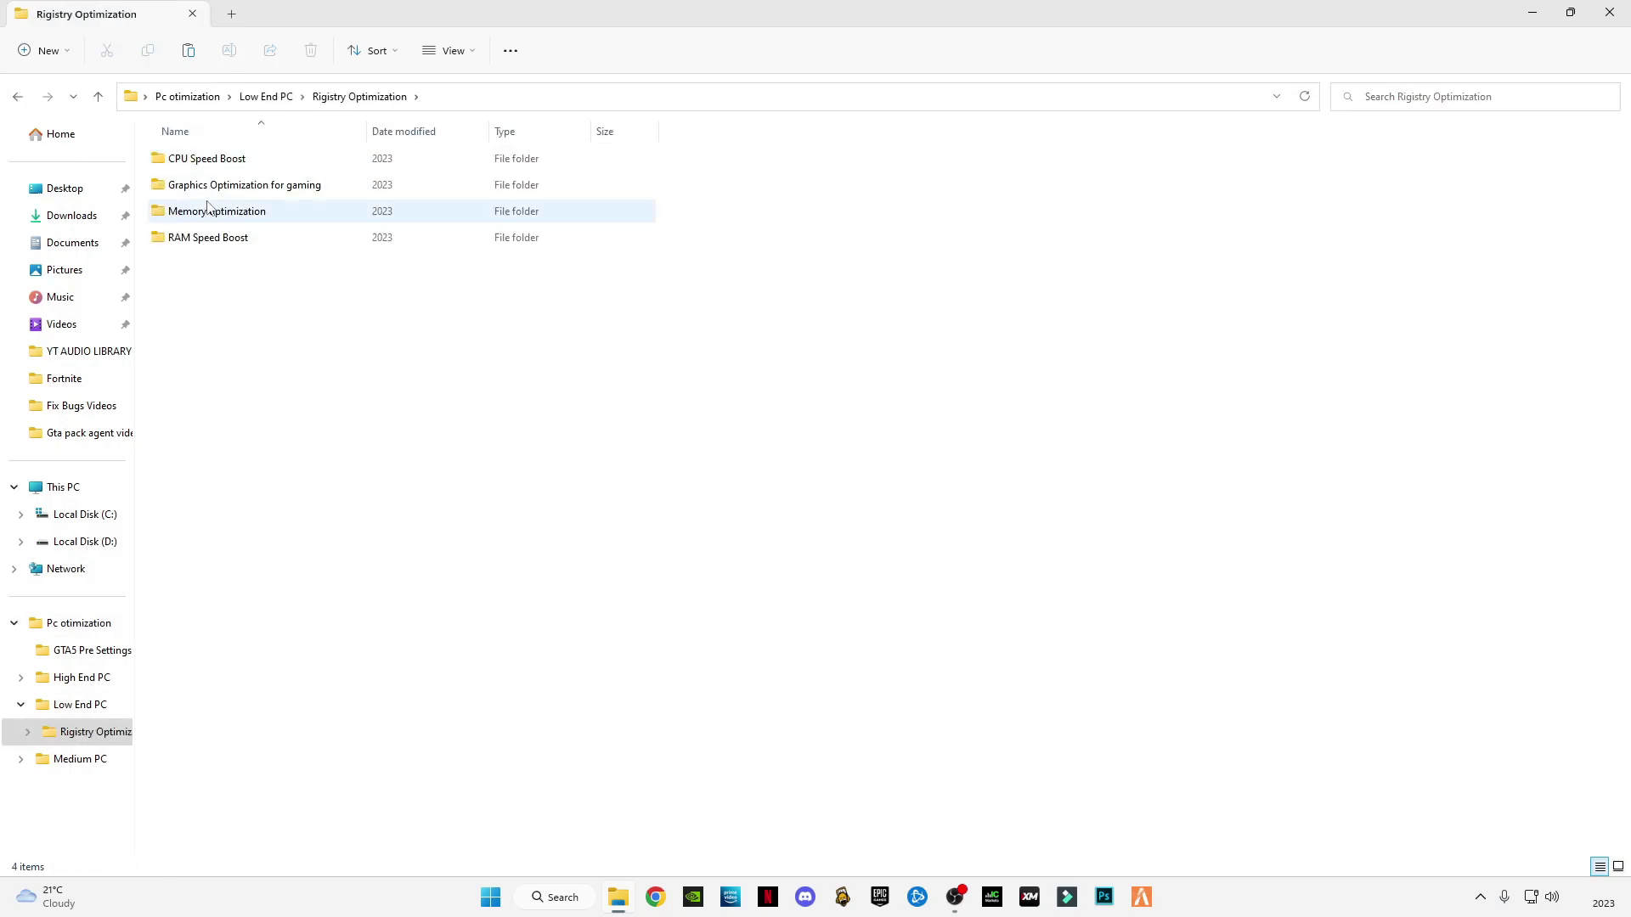
pyautogui.doubleClick(210, 165)
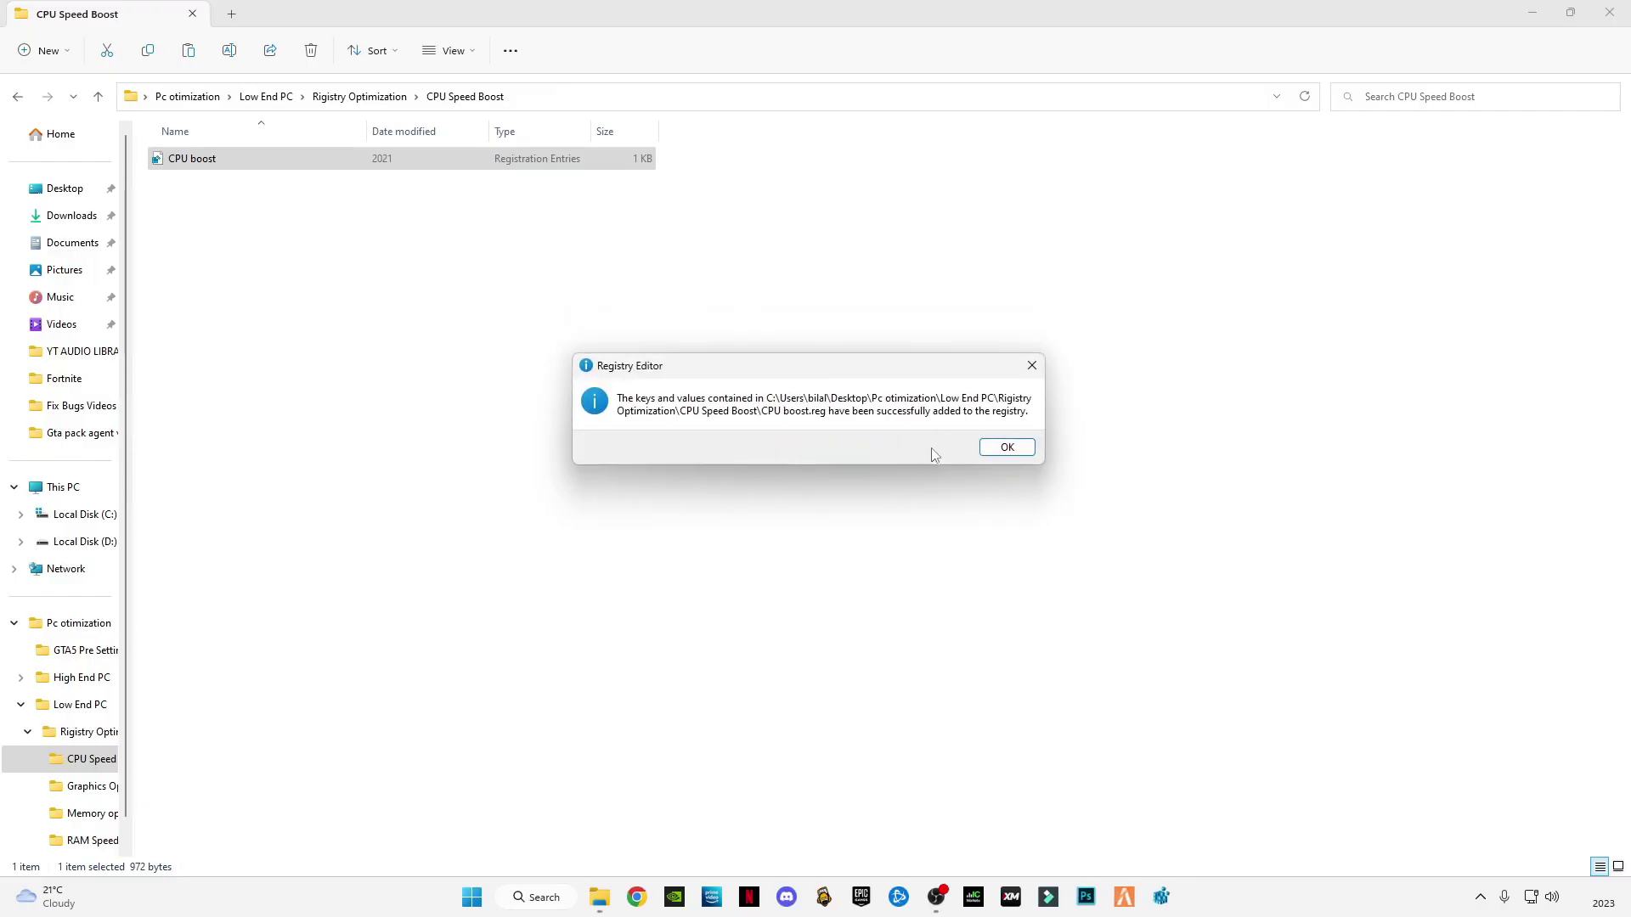
pyautogui.click(1005, 447)
pyautogui.click(18, 96)
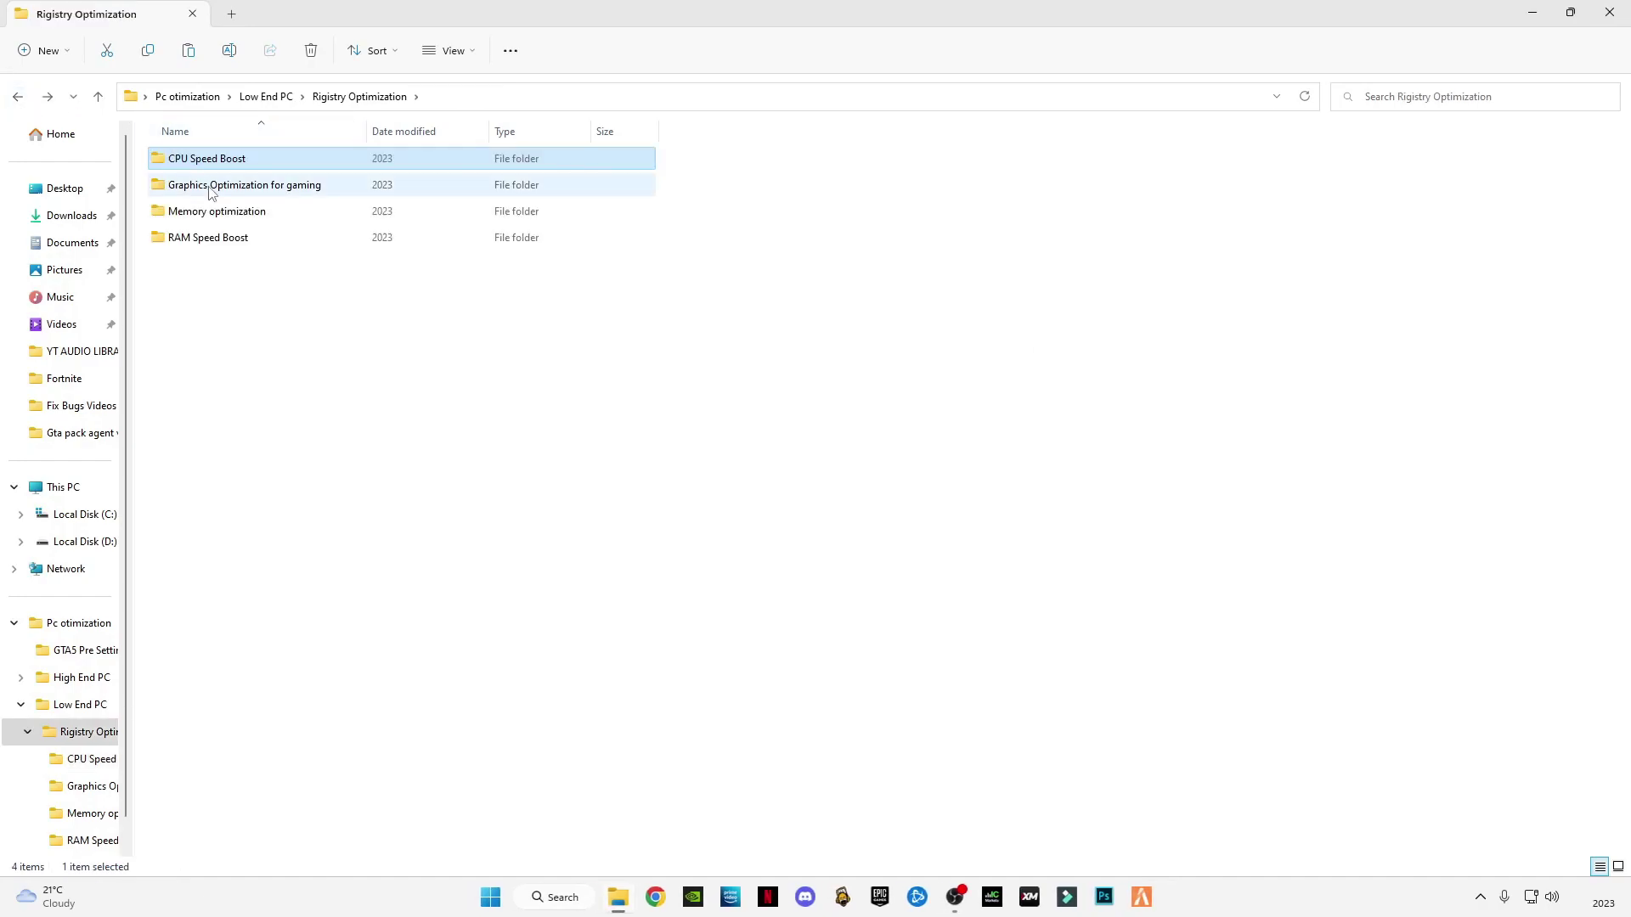
# Step: Look into the Graphics Optimization for gaming and Memory optimization folders, and go back to the Low End PC folder
pyautogui.doubleClick(210, 188)
pyautogui.click(18, 96)
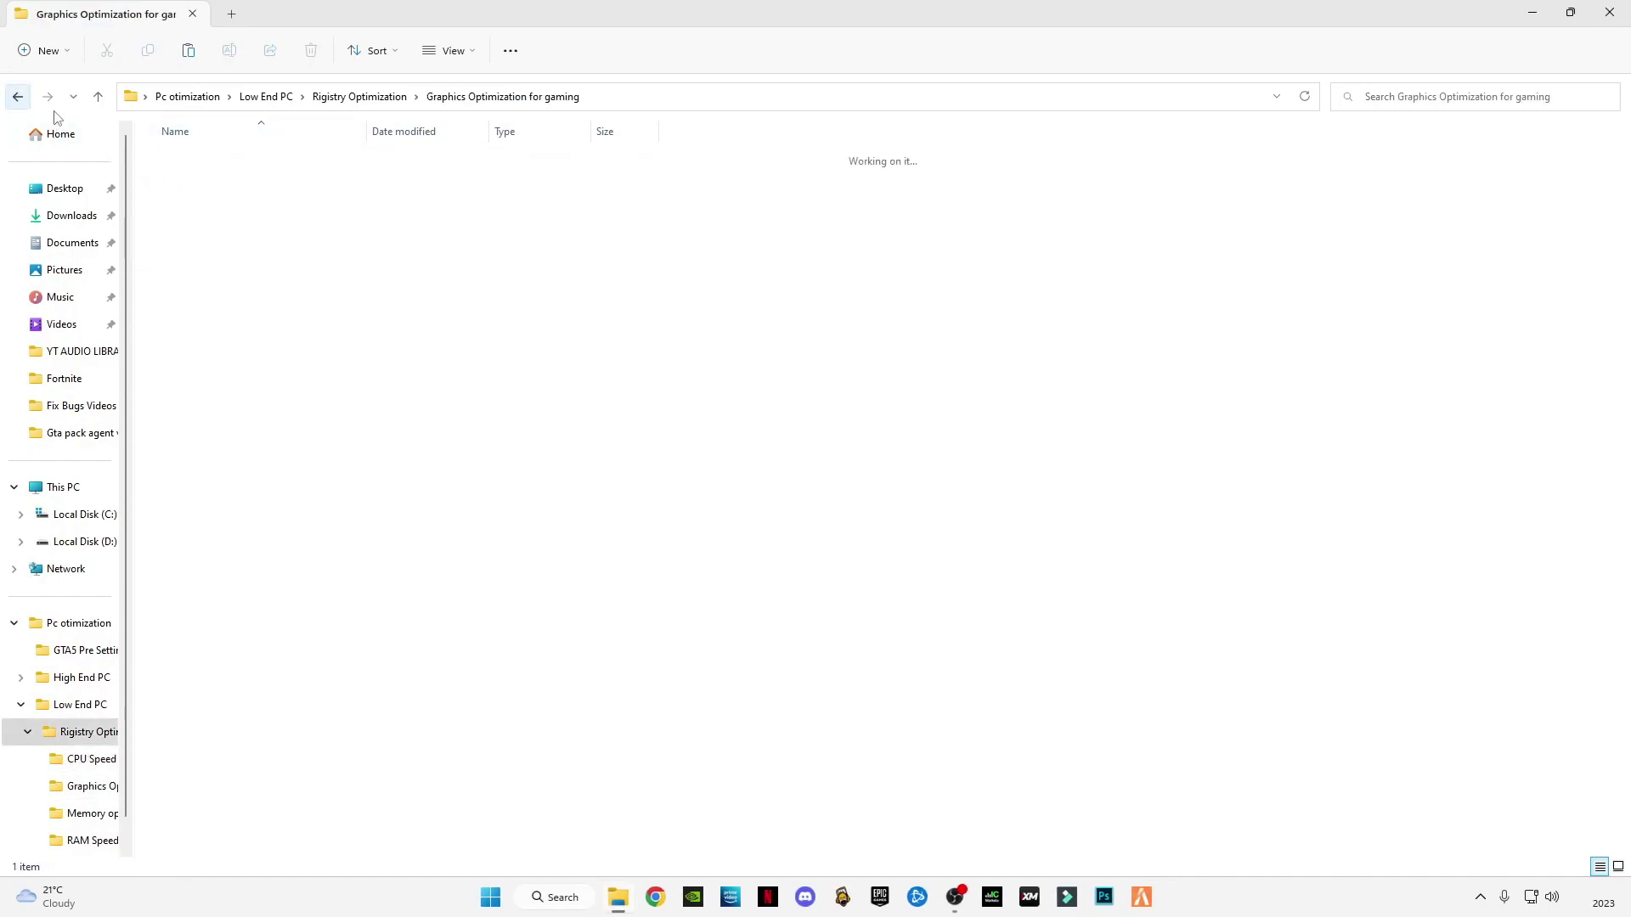
pyautogui.click(190, 218)
pyautogui.doubleClick(190, 217)
pyautogui.click(18, 97)
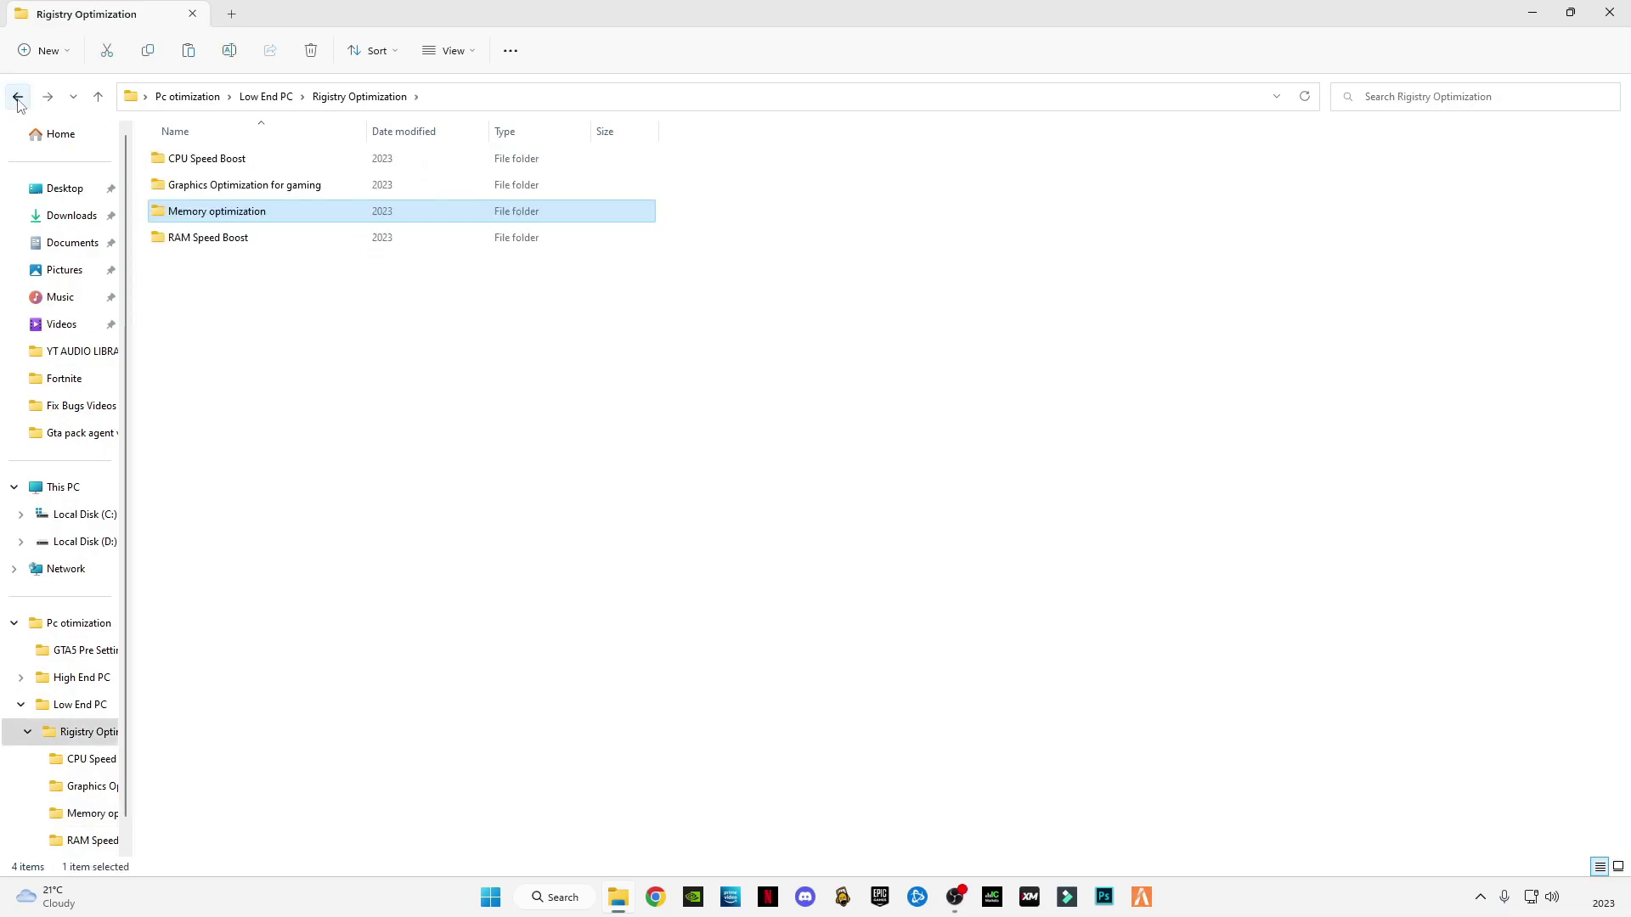
pyautogui.click(17, 97)
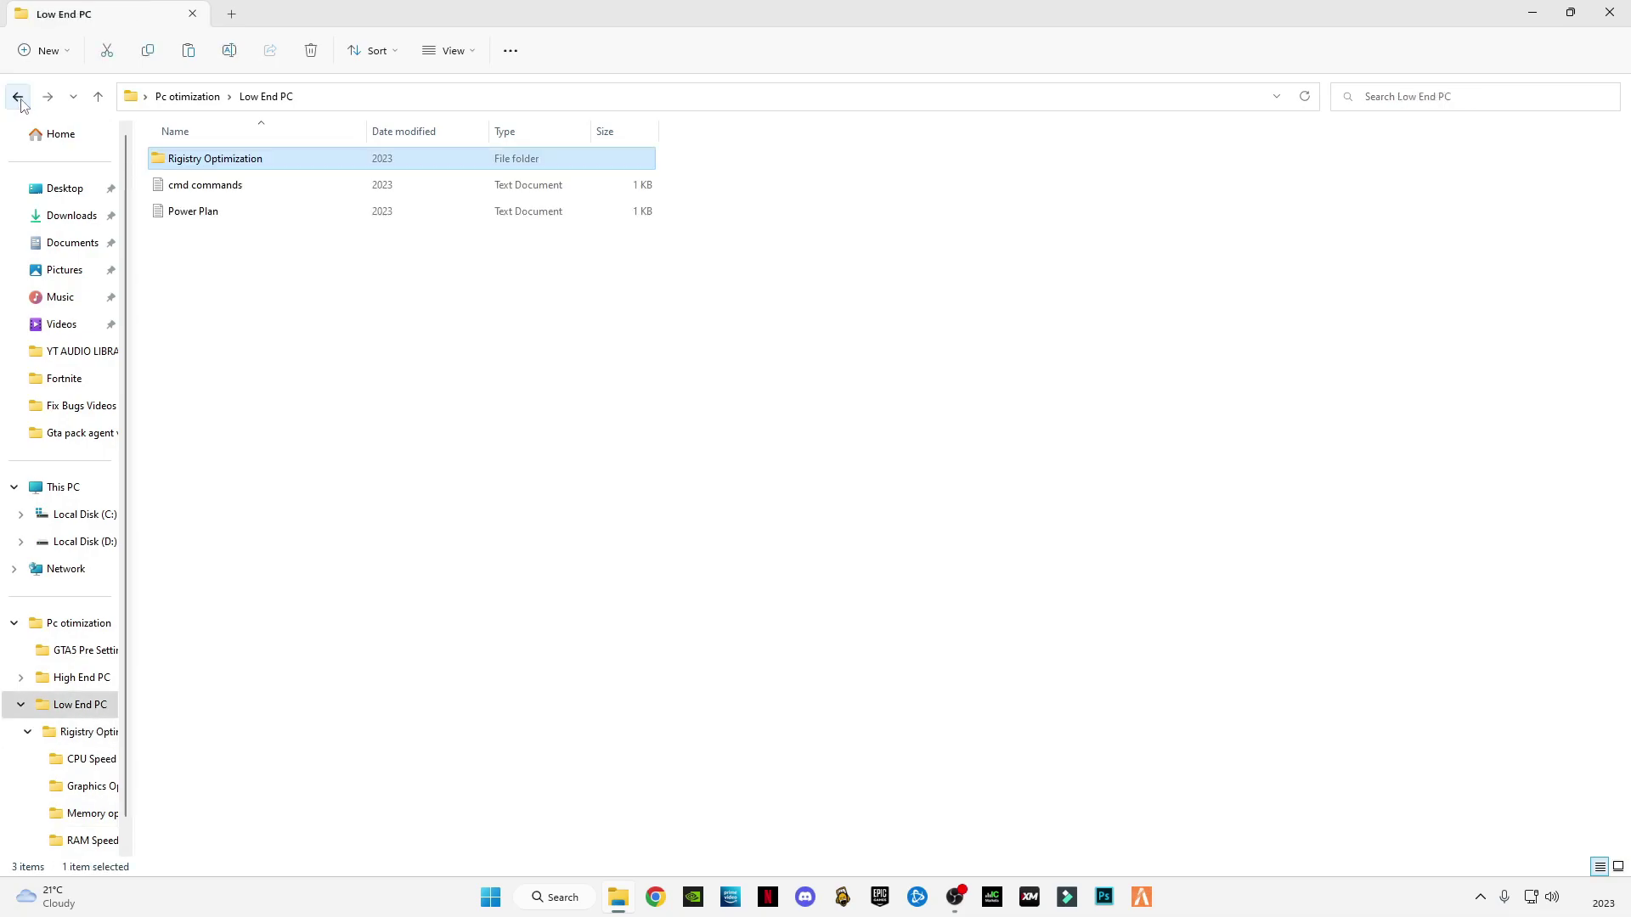
# Step: Copy the two fsutil memoryusage commands and the bcdedit command from the cmd commands file, and close the file
pyautogui.click(202, 197)
pyautogui.doubleClick(201, 191)
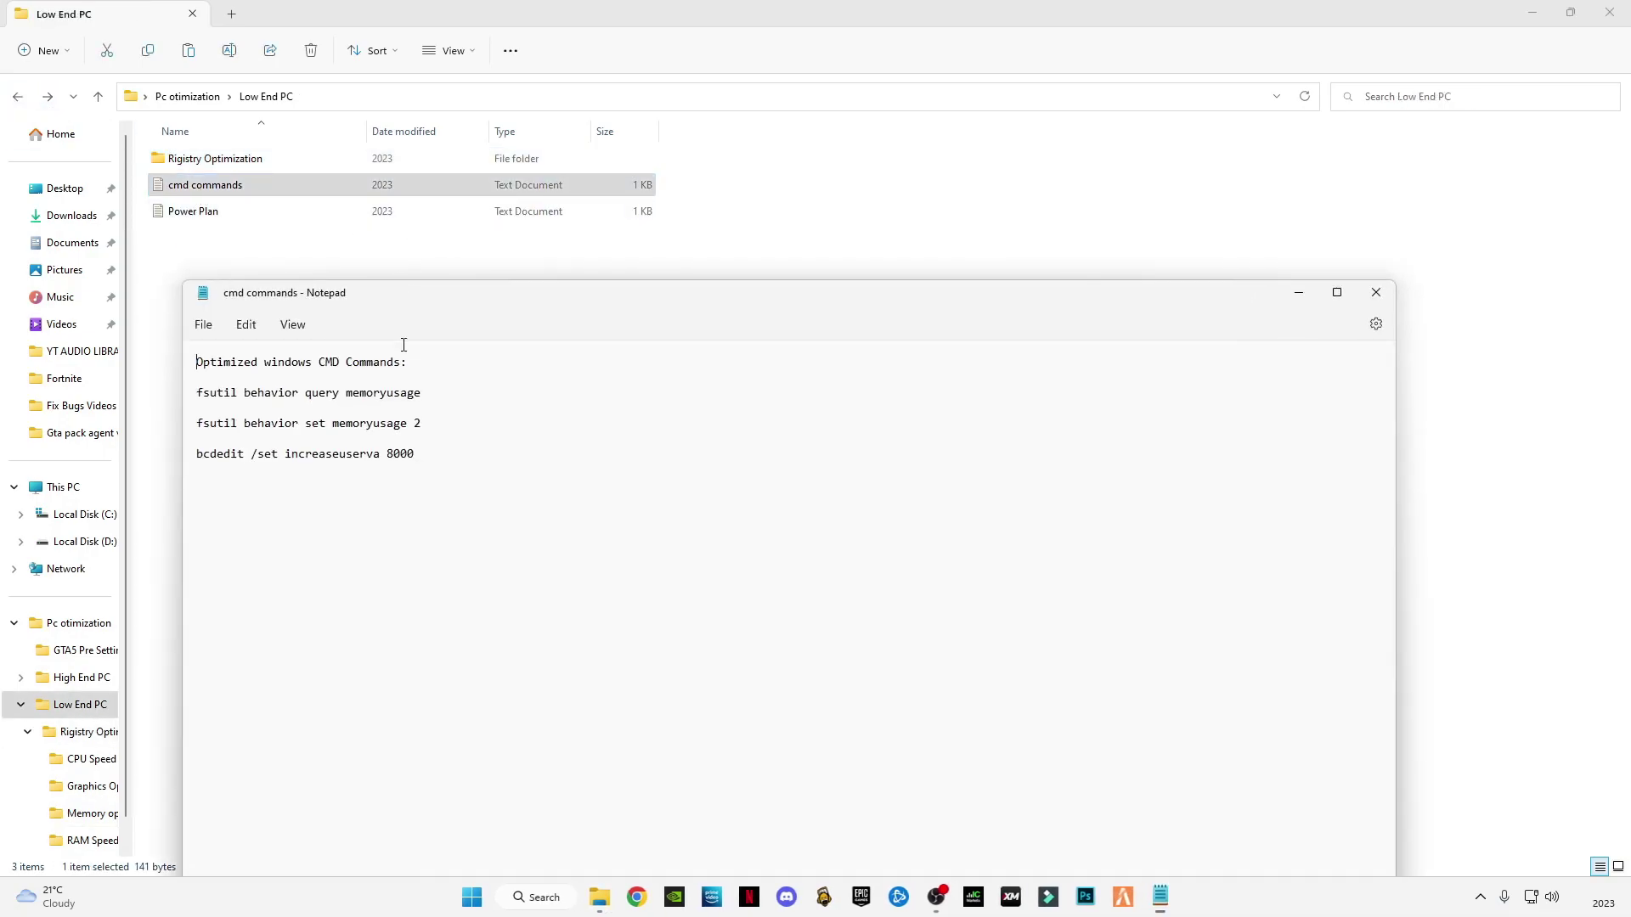
pyautogui.moveTo(417, 454); pyautogui.dragTo(196, 393)
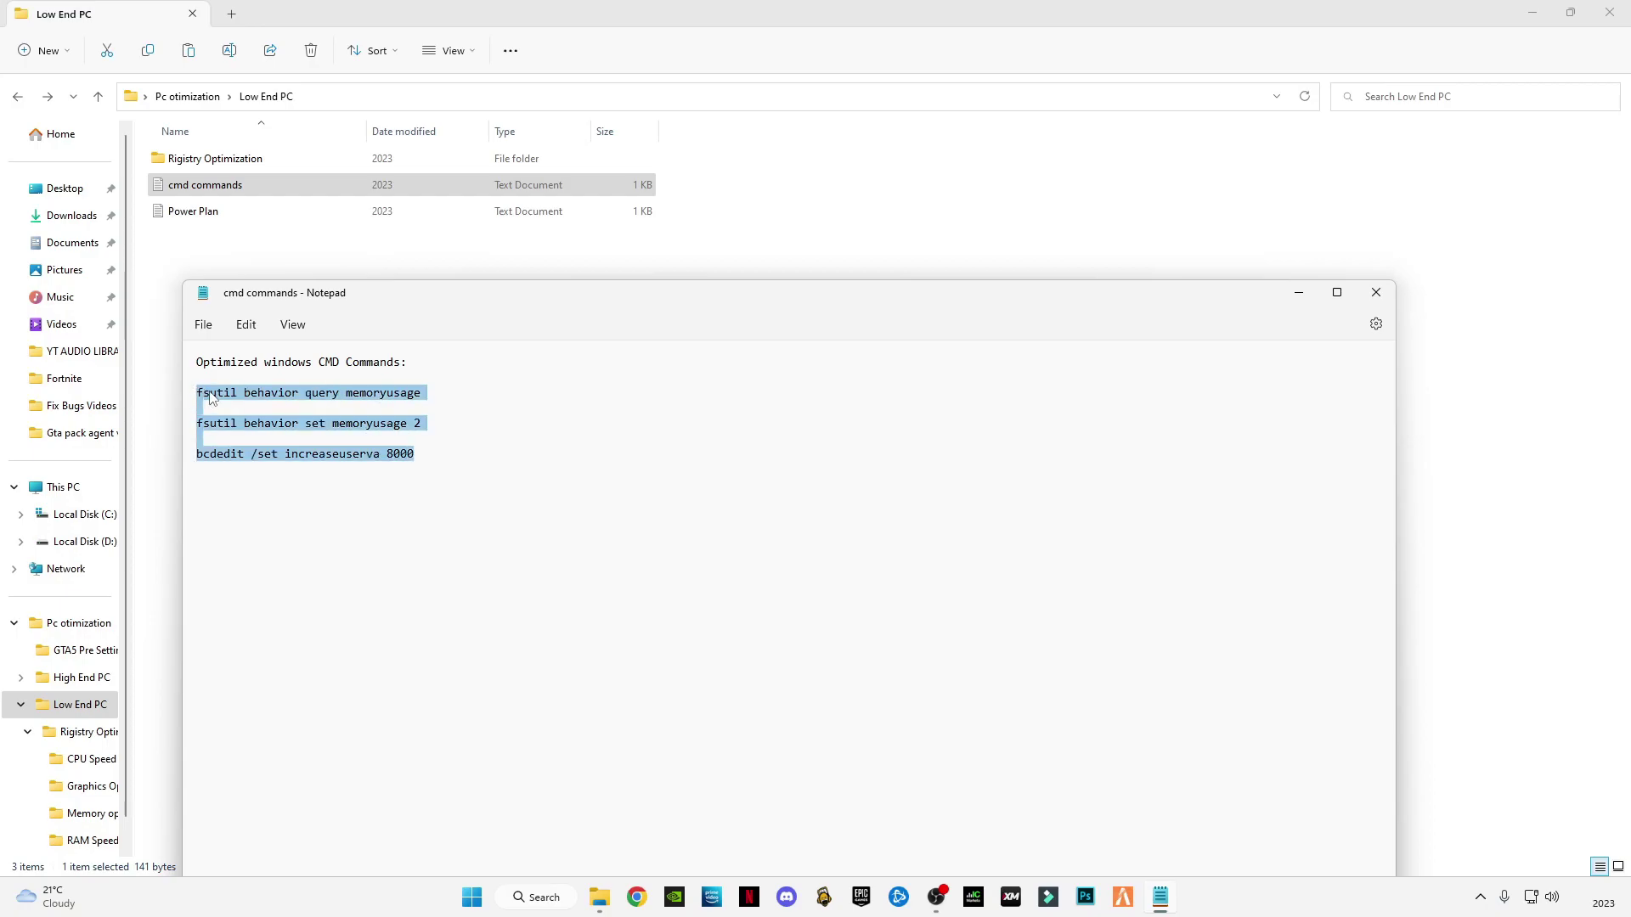
pyautogui.rightClick(211, 398)
pyautogui.click(271, 476)
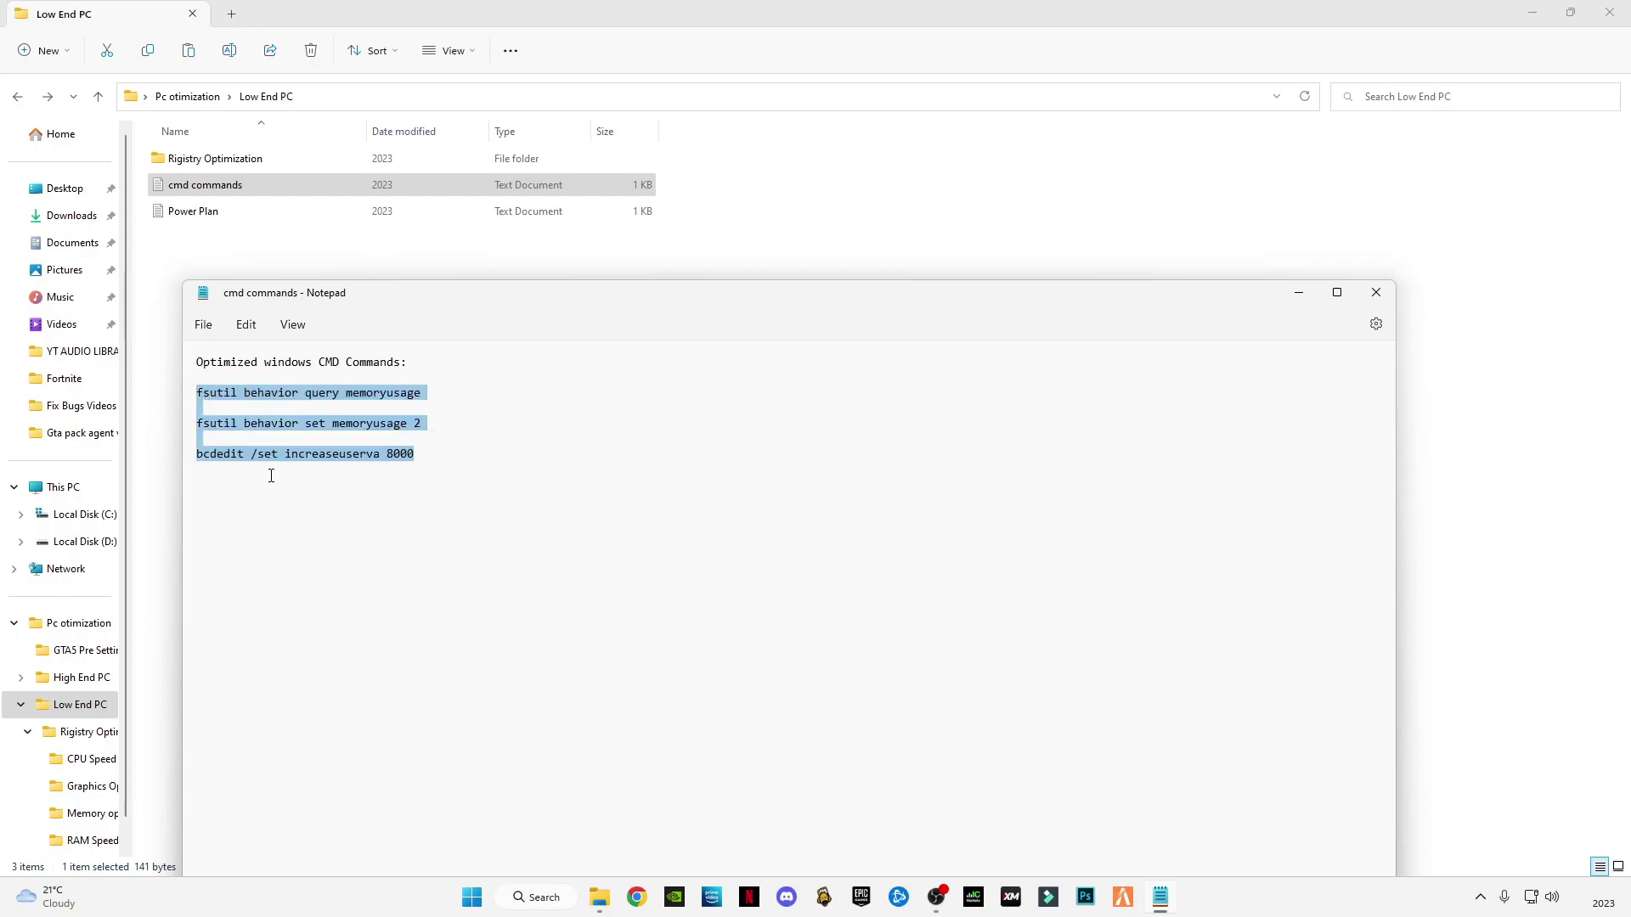
pyautogui.click(1376, 293)
# Step: Open Command Prompt as administrator and run the copied fsutil and bcdedit commands
pyautogui.click(554, 897)
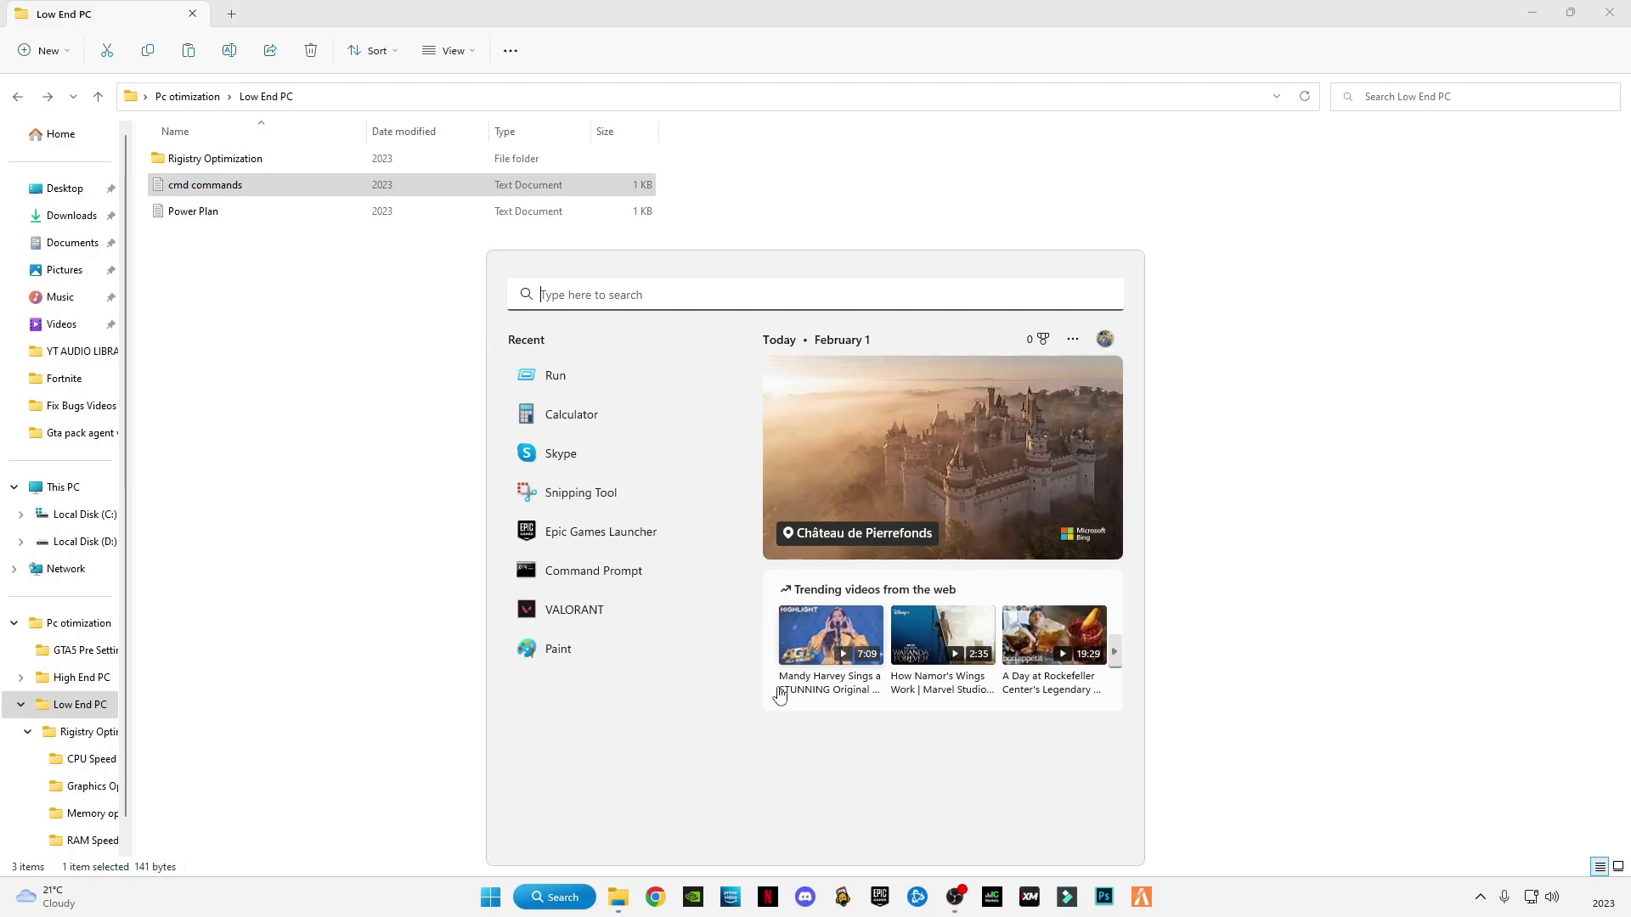
pyautogui.write('cmd')
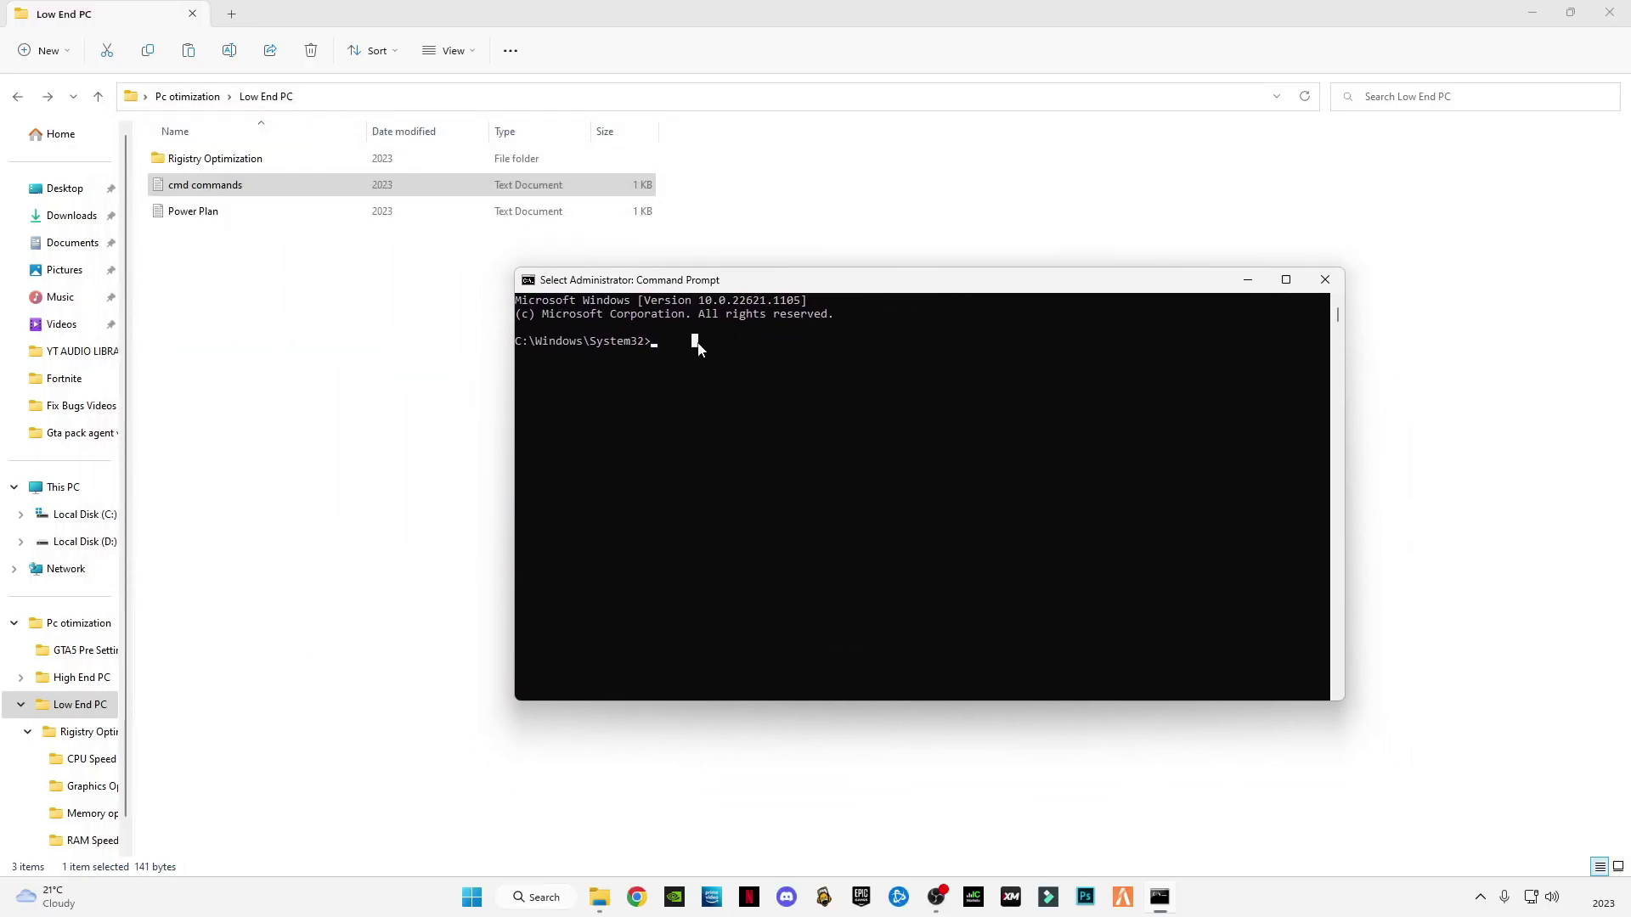
pyautogui.rightClick(757, 466)
pyautogui.press('Return')
pyautogui.moveTo(818, 287); pyautogui.dragTo(764, 273)
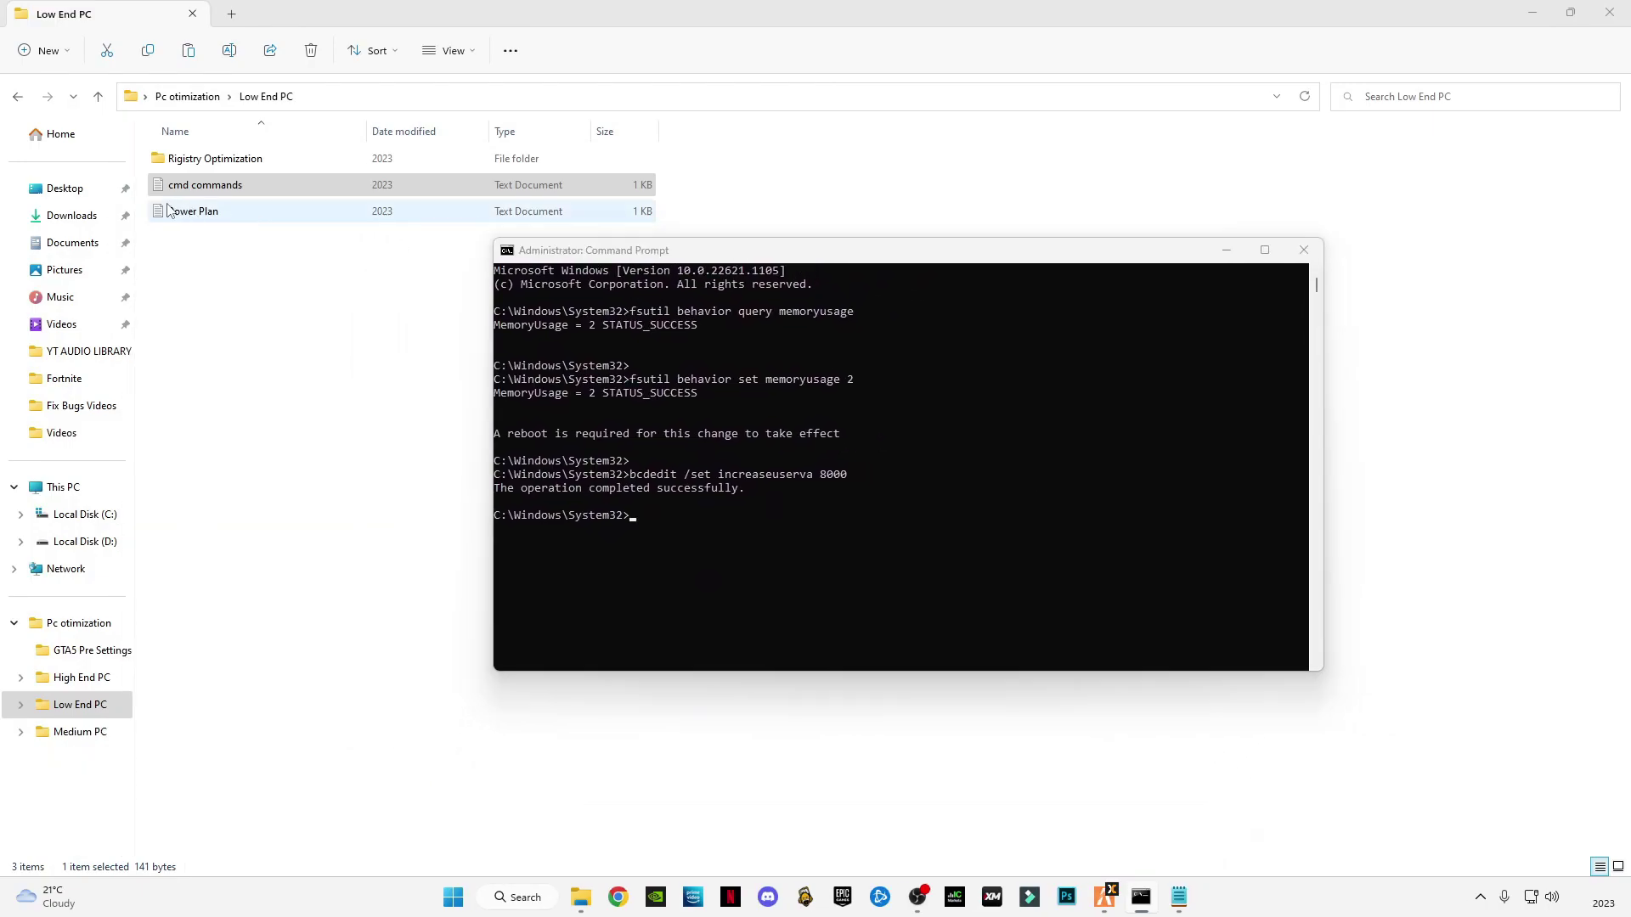
# Step: Copy the powercfg -duplicatescheme e9a42b02-d5df-448d-aa00-03f14749eb61 command from the Power Plan file and close the file
pyautogui.click(210, 218)
pyautogui.doubleClick(207, 221)
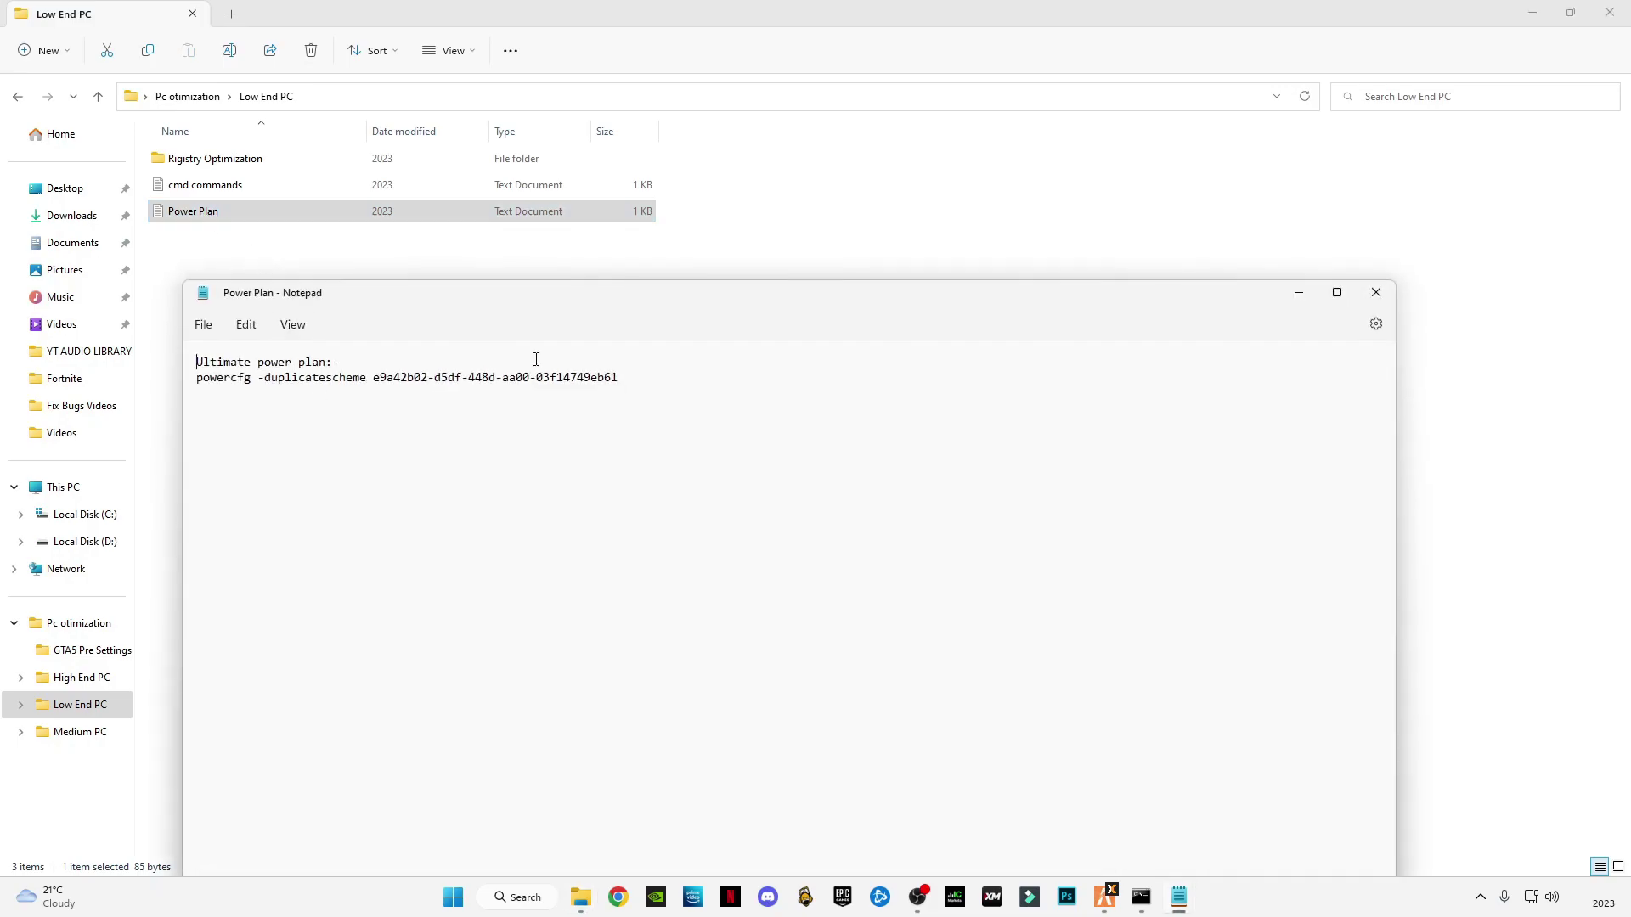
pyautogui.moveTo(619, 377); pyautogui.dragTo(200, 379)
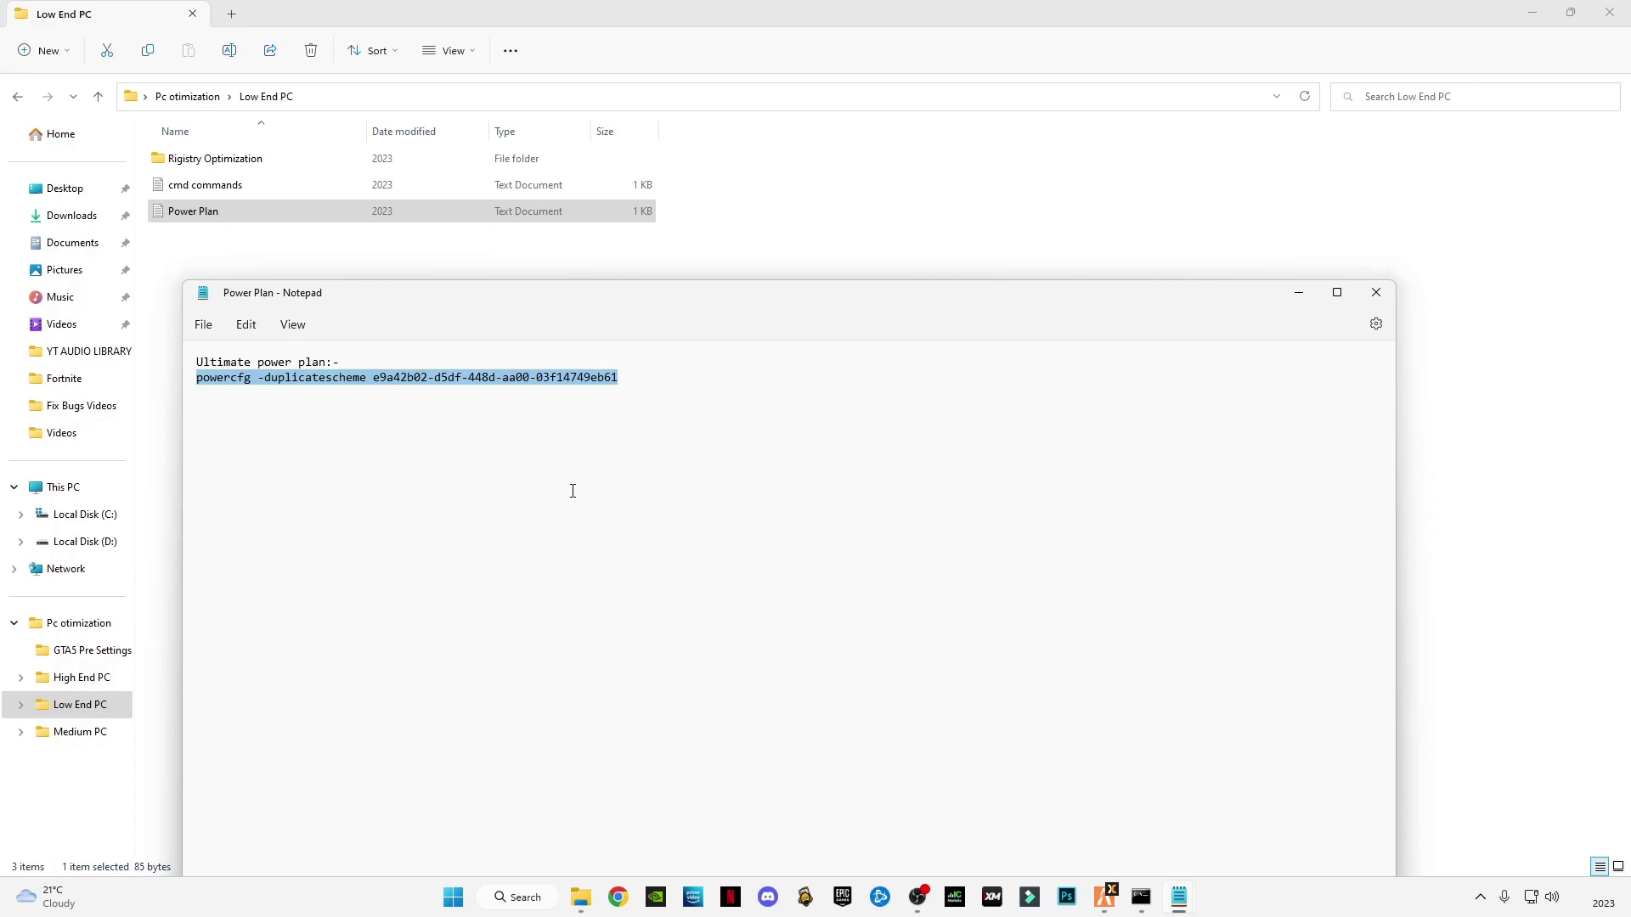
pyautogui.click(1376, 292)
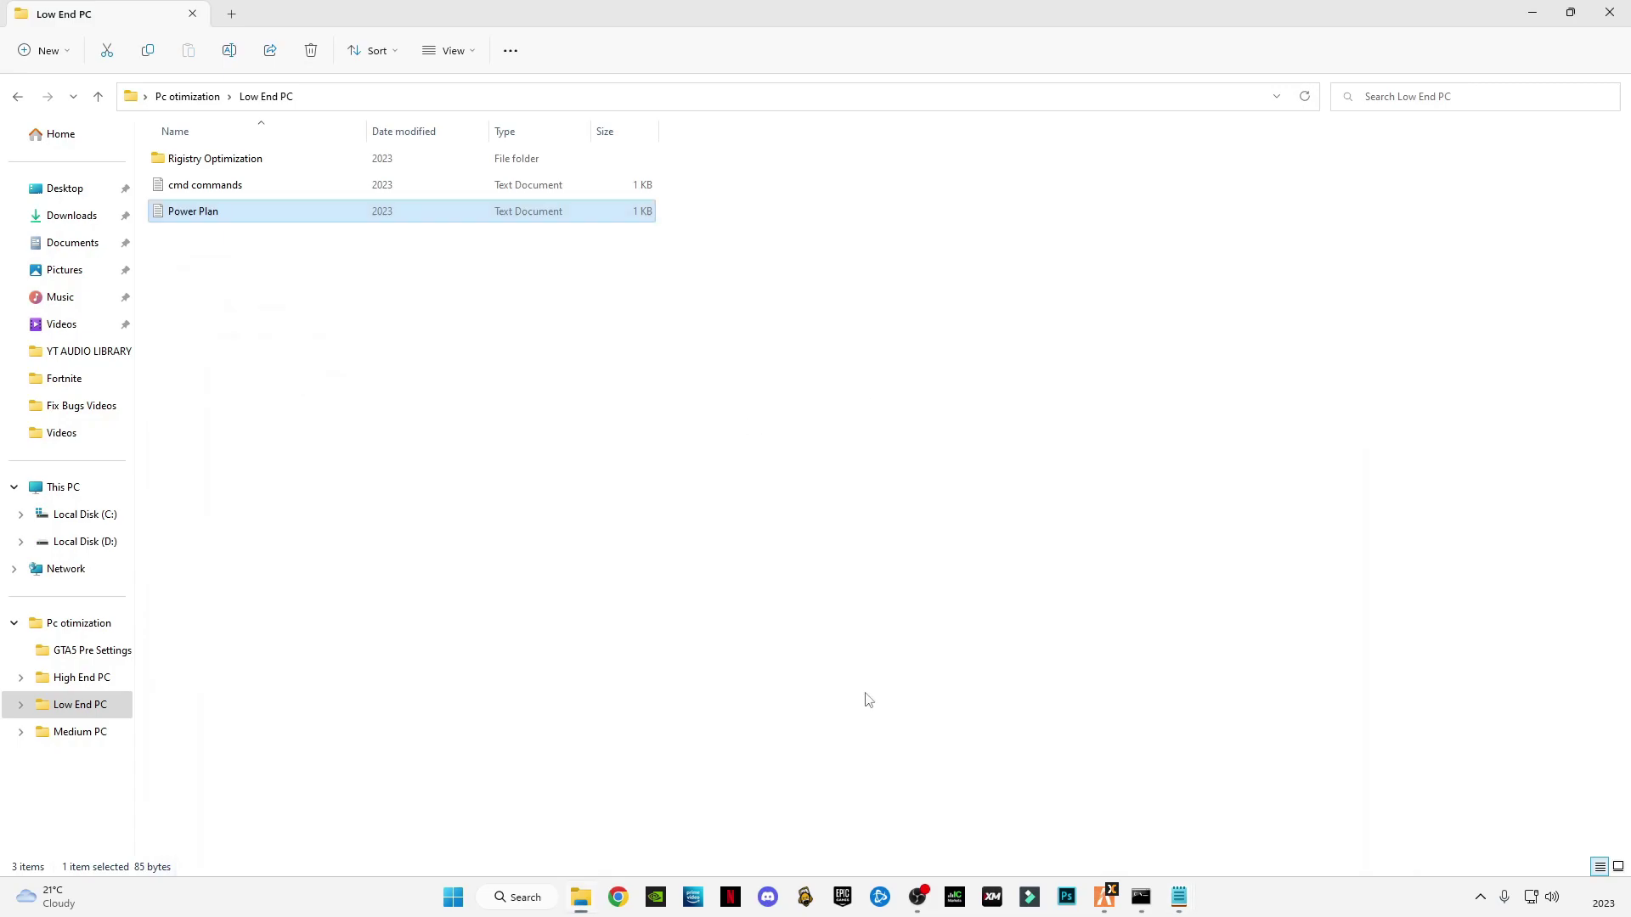
# Step: Run the copied powercfg command in Command Prompt, close it with exit, and return to the Pc otimization folder
pyautogui.click(1141, 897)
pyautogui.click(654, 528)
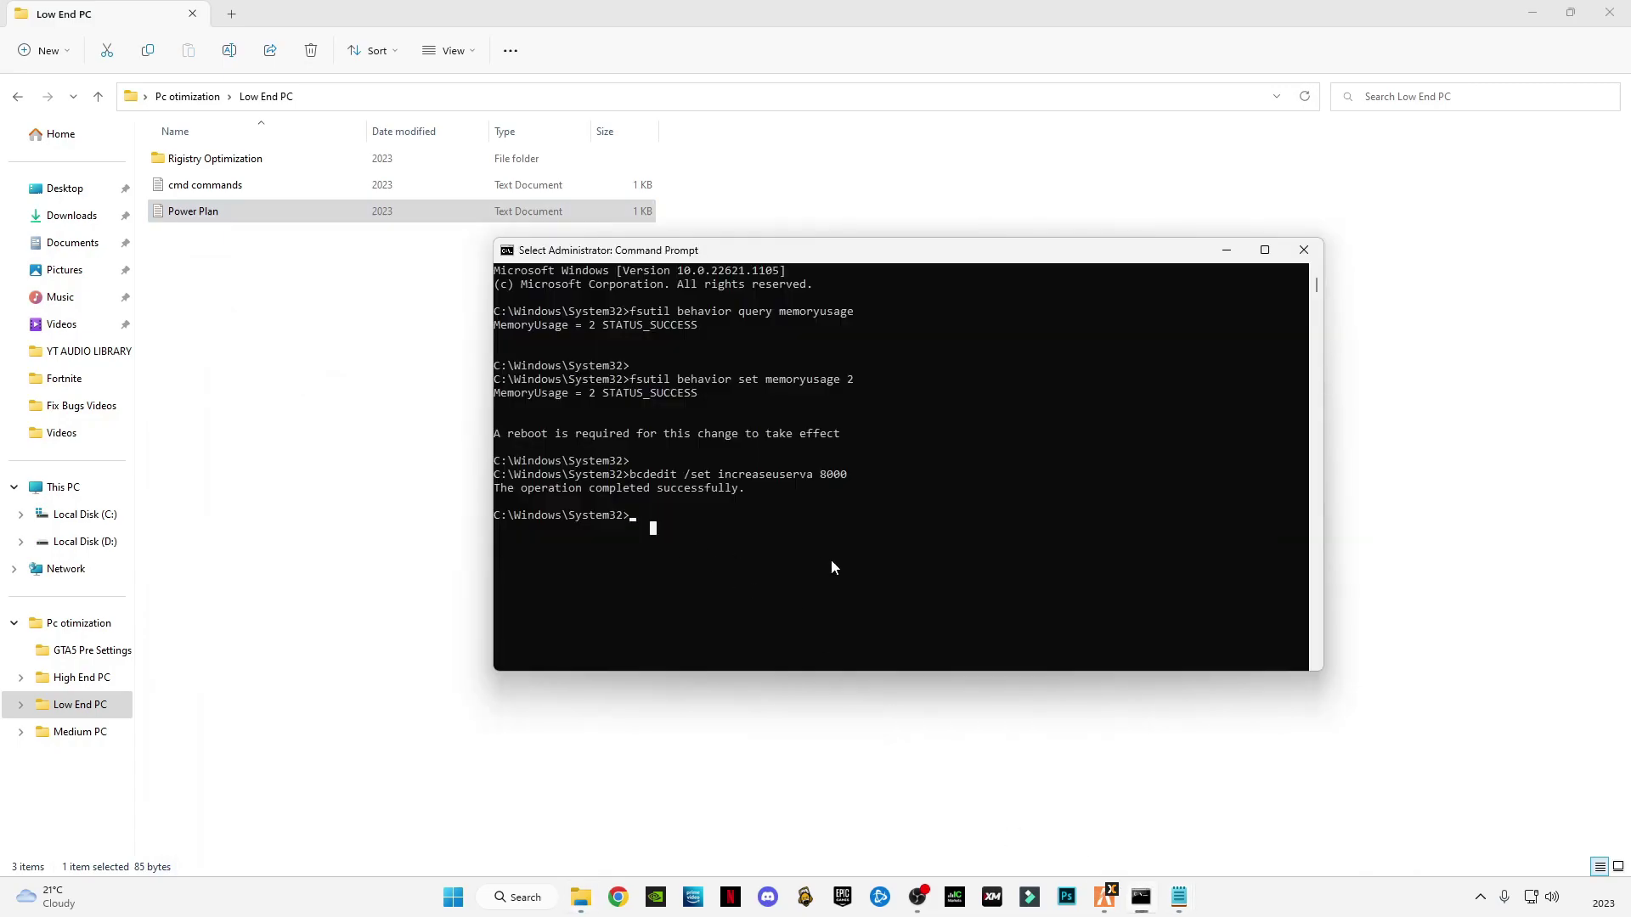
pyautogui.rightClick(831, 559)
pyautogui.press('Return')
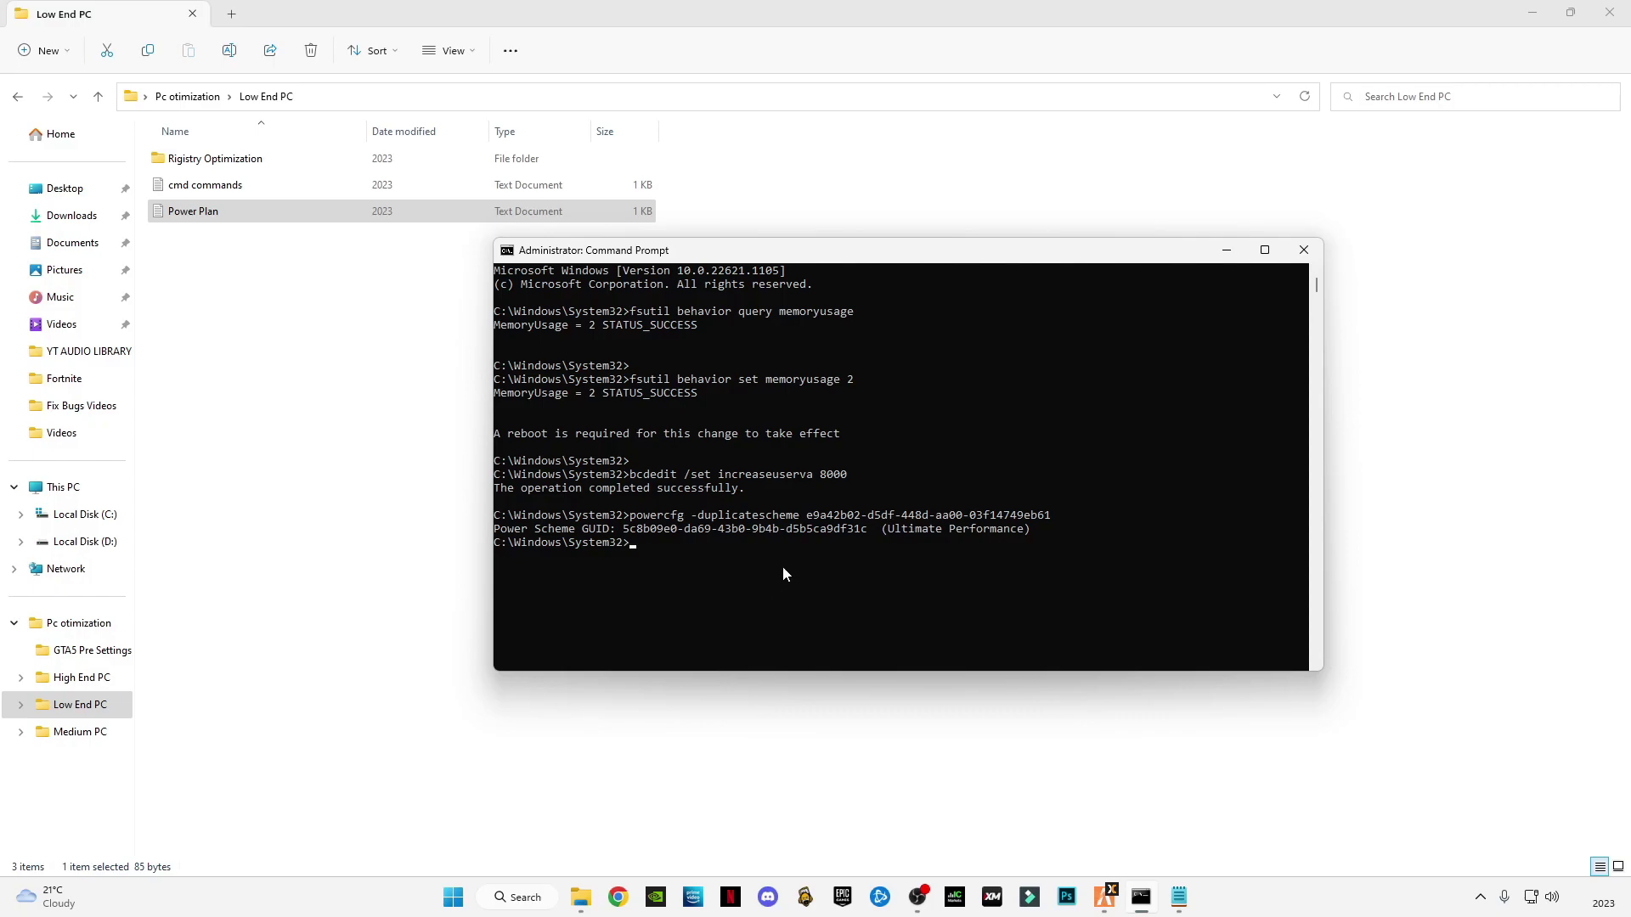
pyautogui.write('exit')
pyautogui.press('Return')
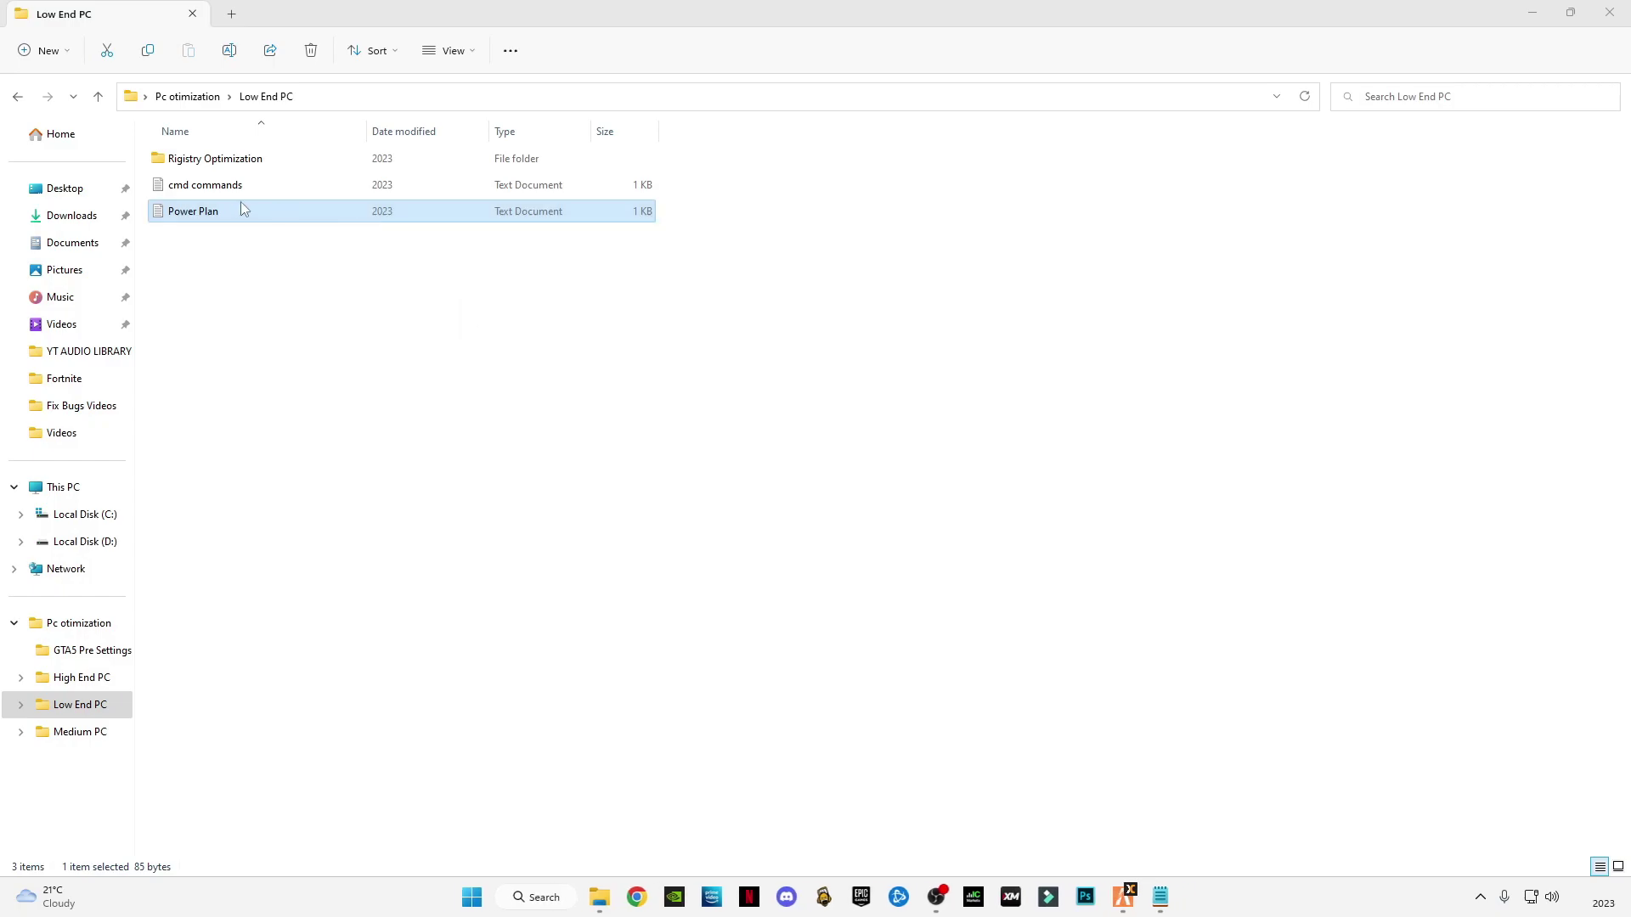
pyautogui.click(17, 96)
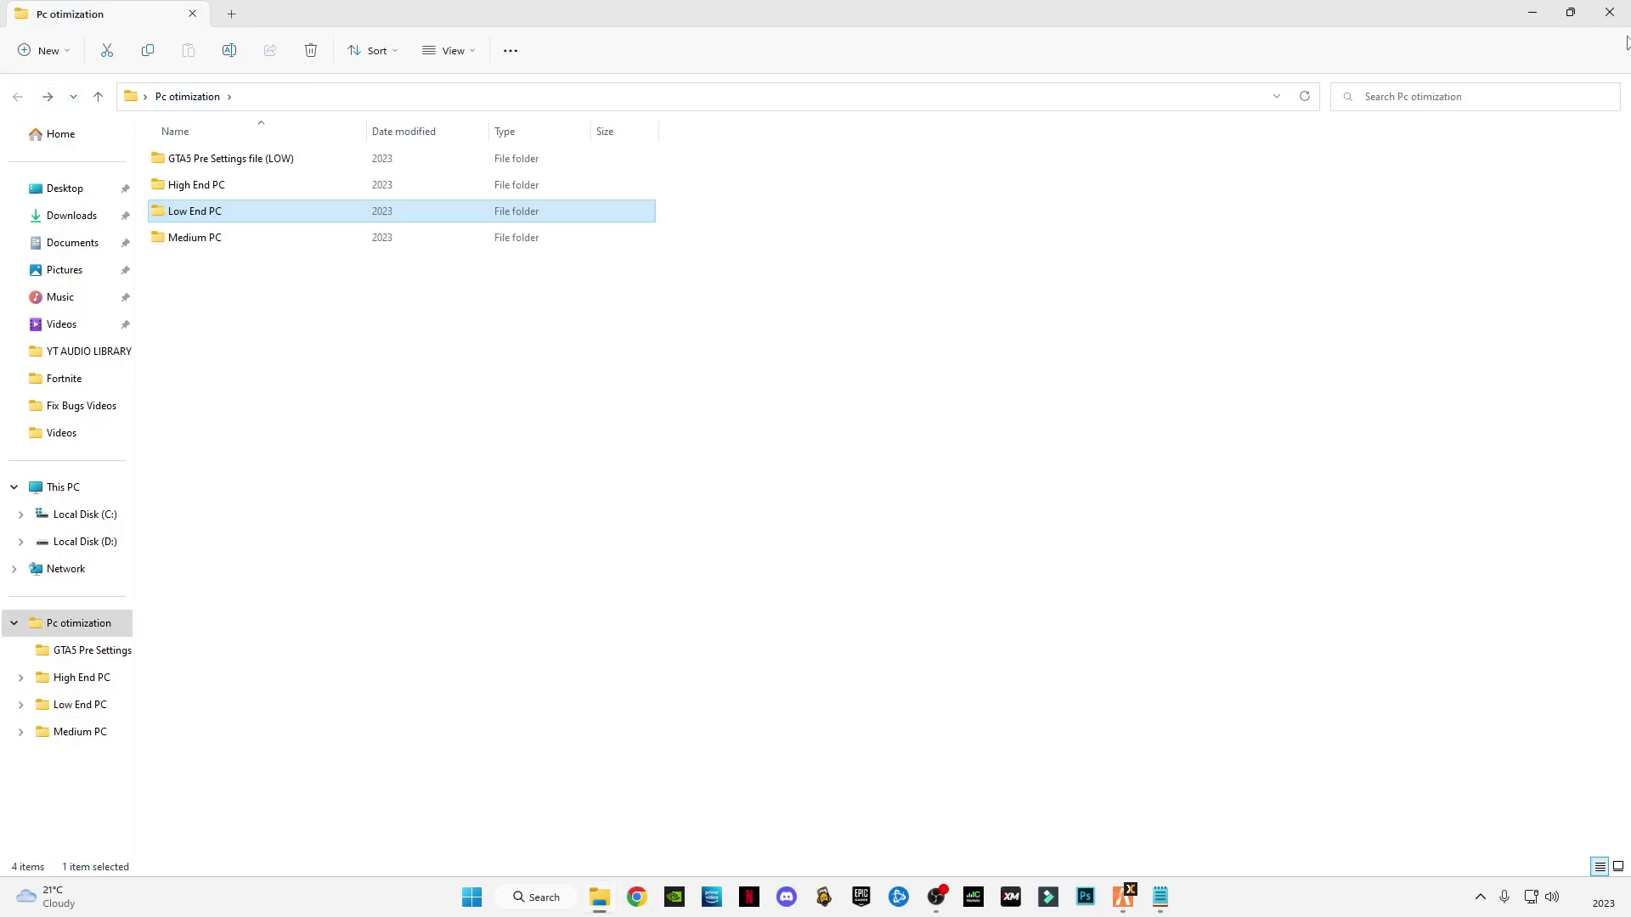
# Step: Copy the citizen folder from the FiveM Best Low End Pack folder on the desktop, and close the folder window
pyautogui.click(1609, 14)
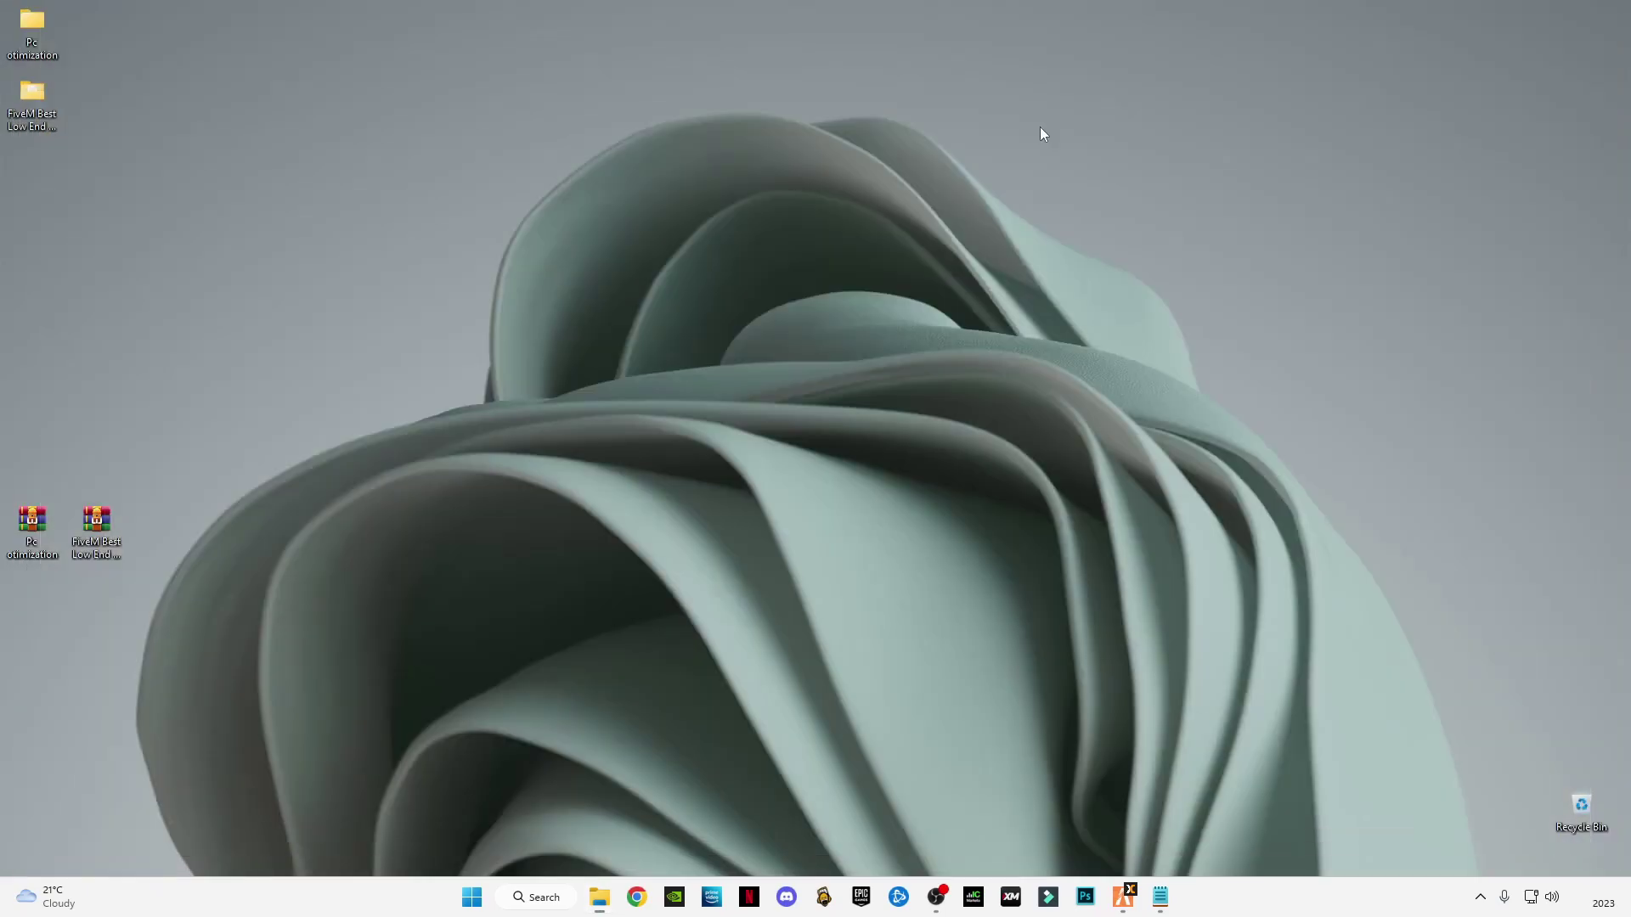
pyautogui.doubleClick(30, 124)
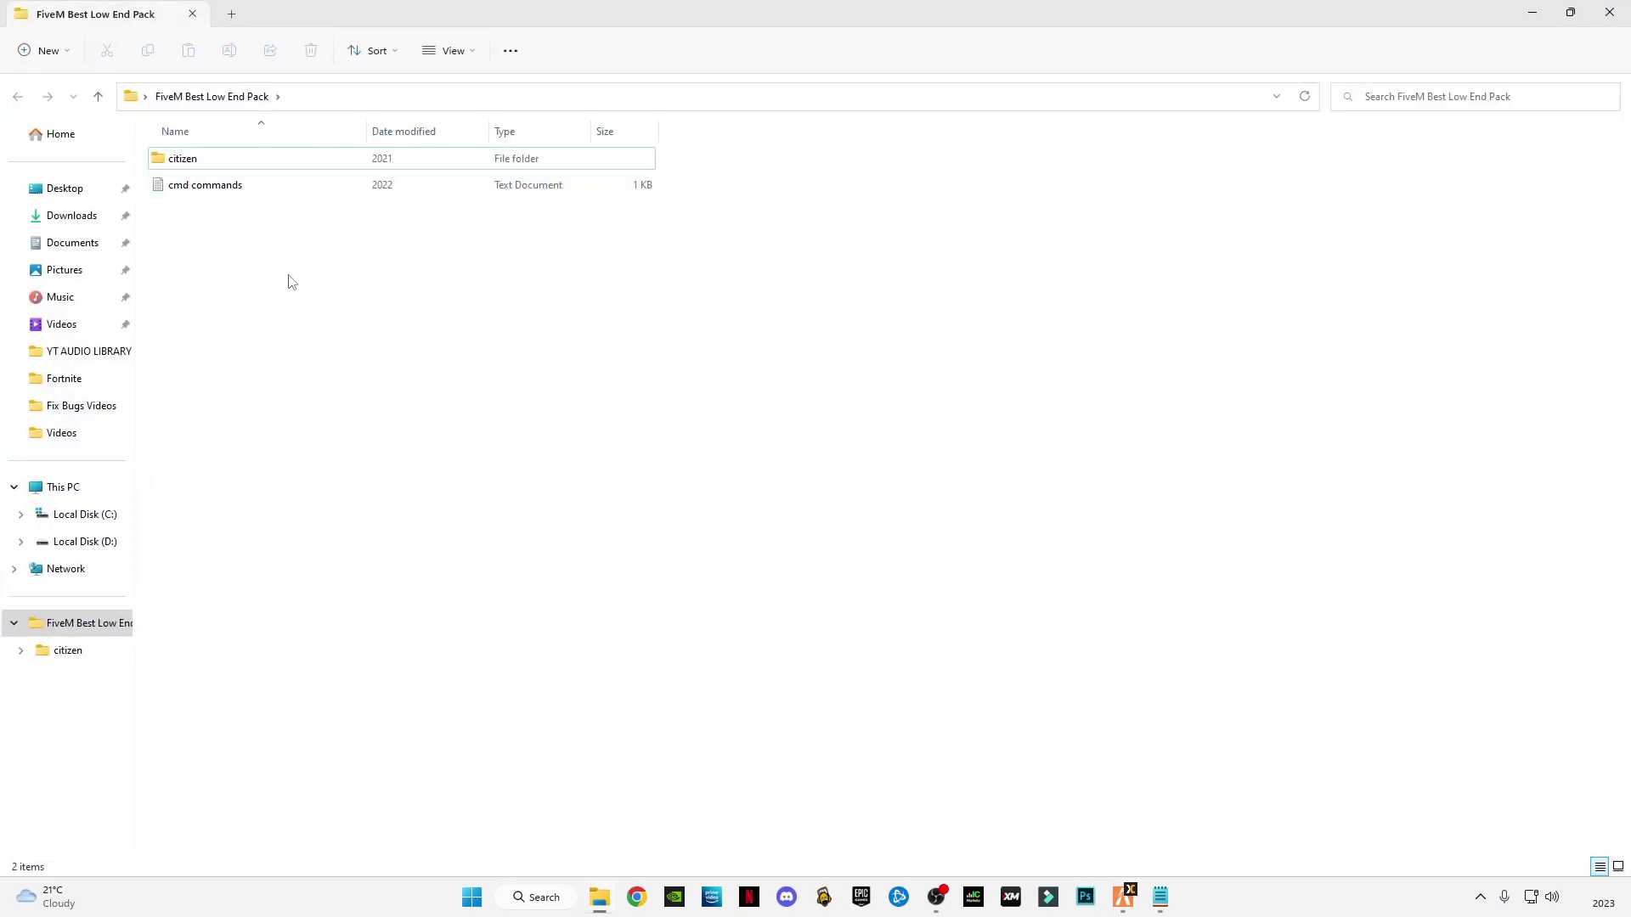
pyautogui.rightClick(187, 165)
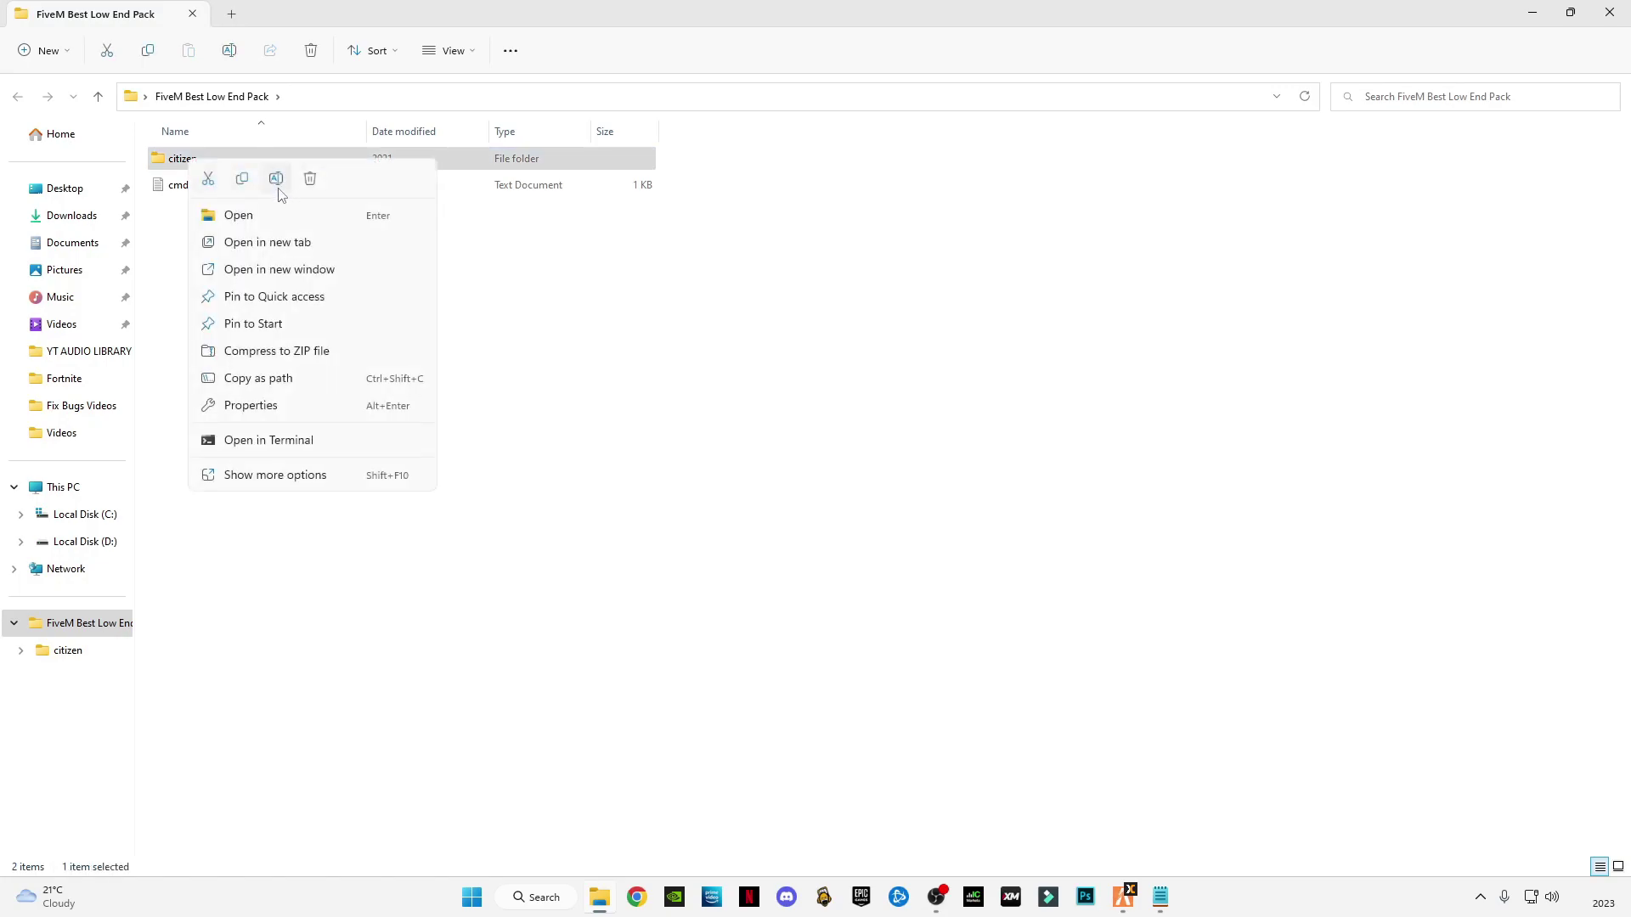
pyautogui.press('Escape')
pyautogui.click(1610, 12)
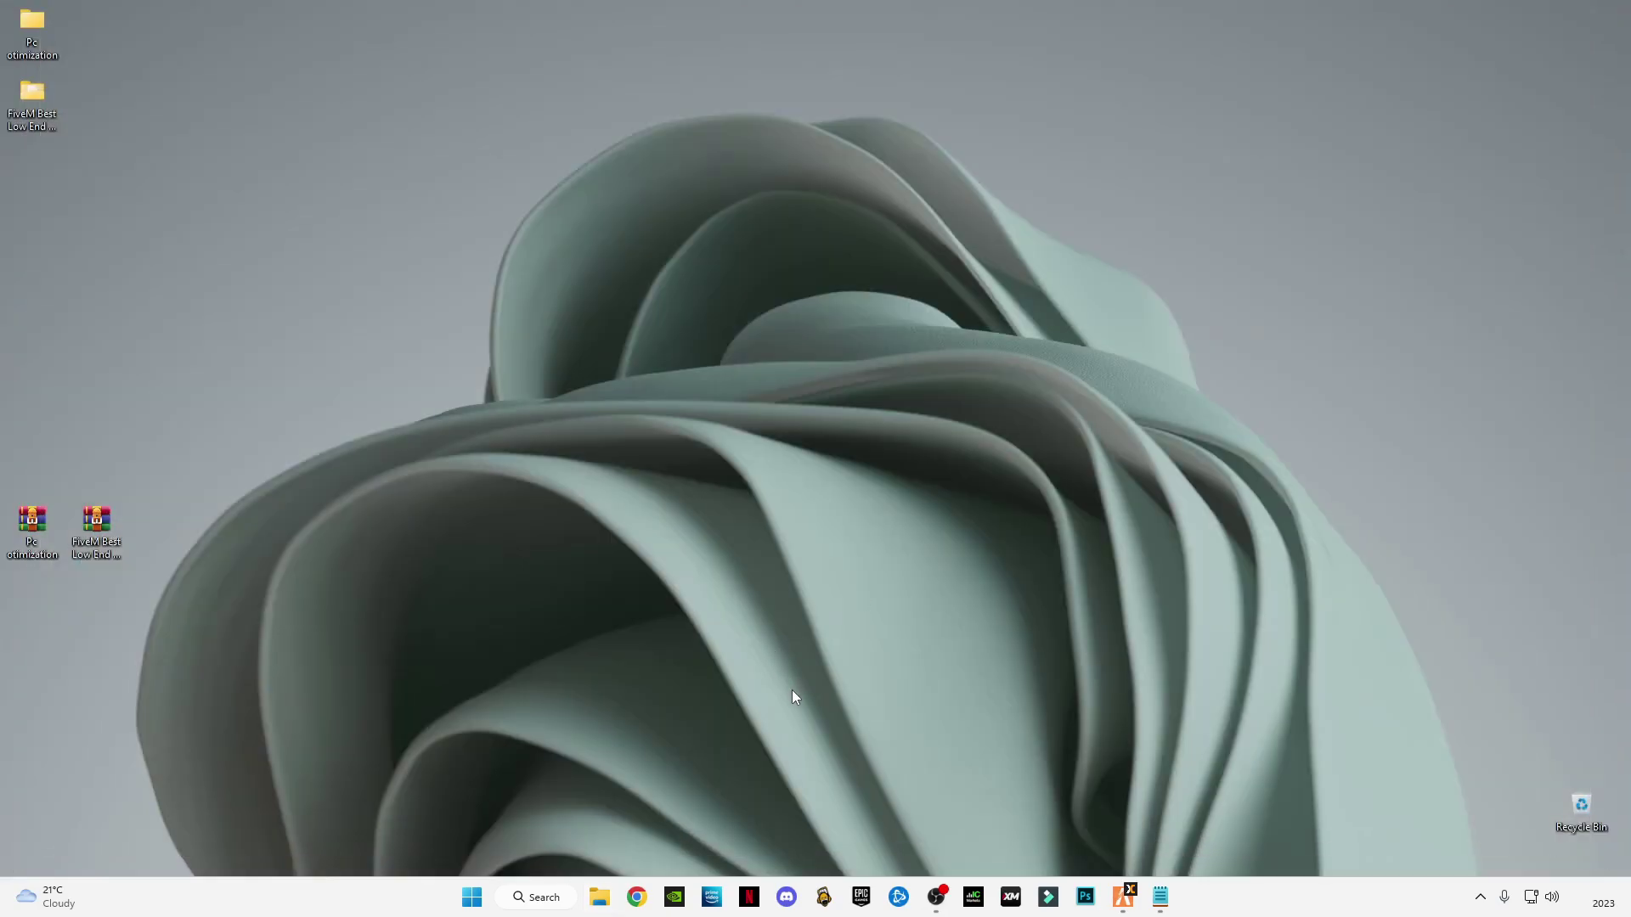
# Step: Open the appdata location with Run and go to the FiveM Application Data folder under Local > FiveM
pyautogui.press('super+r')
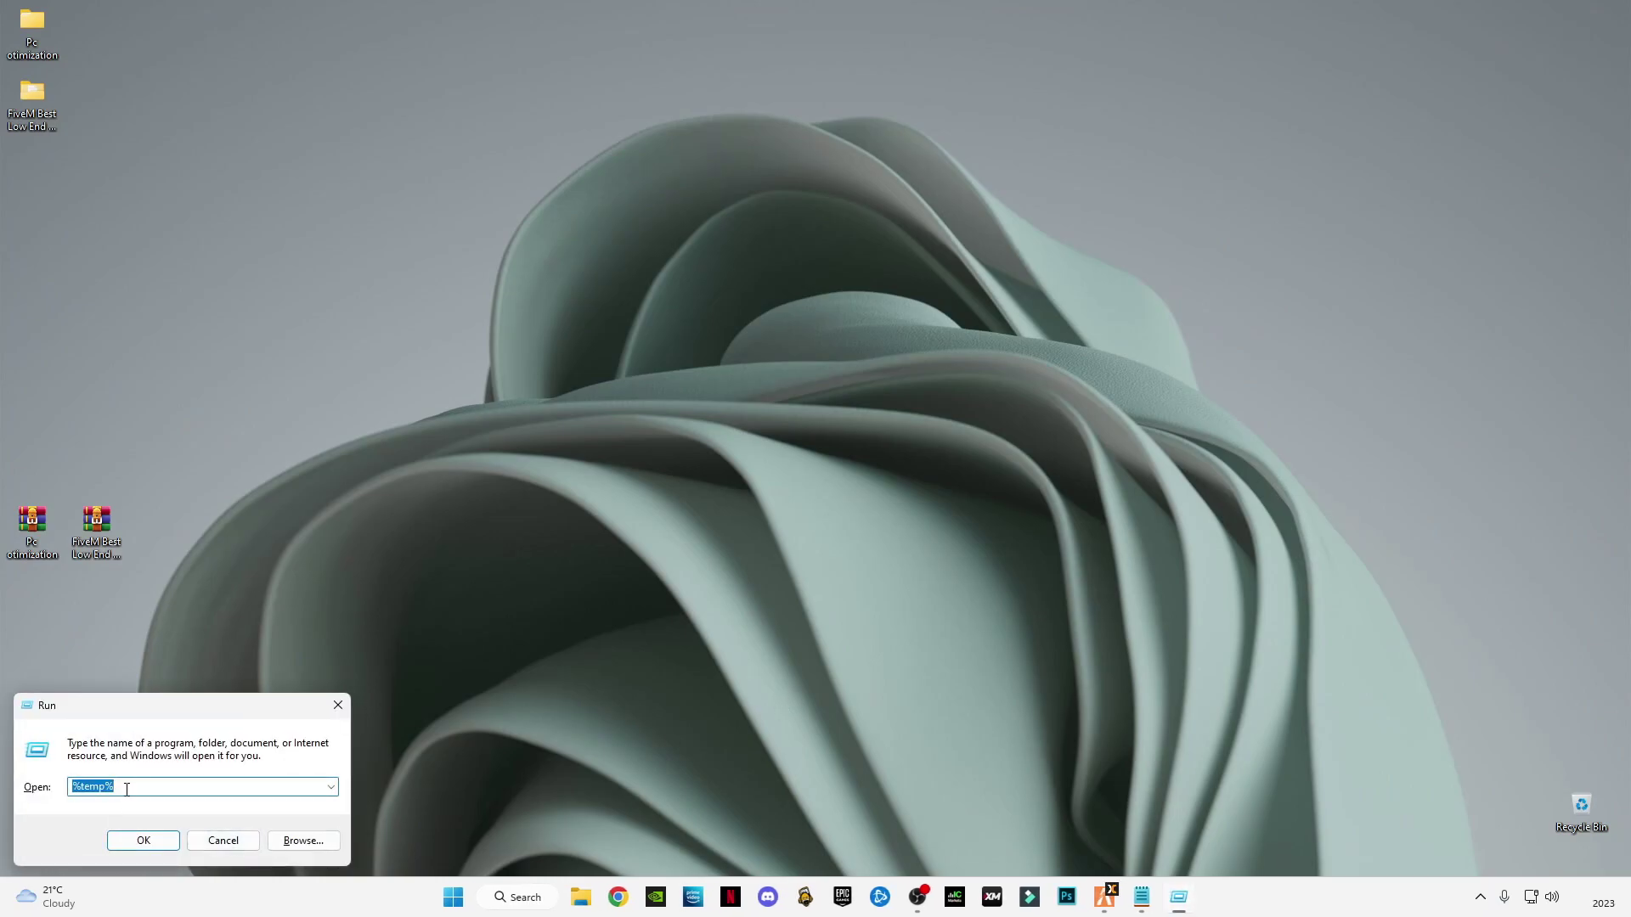
pyautogui.write('ap')
pyautogui.click(130, 812)
pyautogui.click(142, 839)
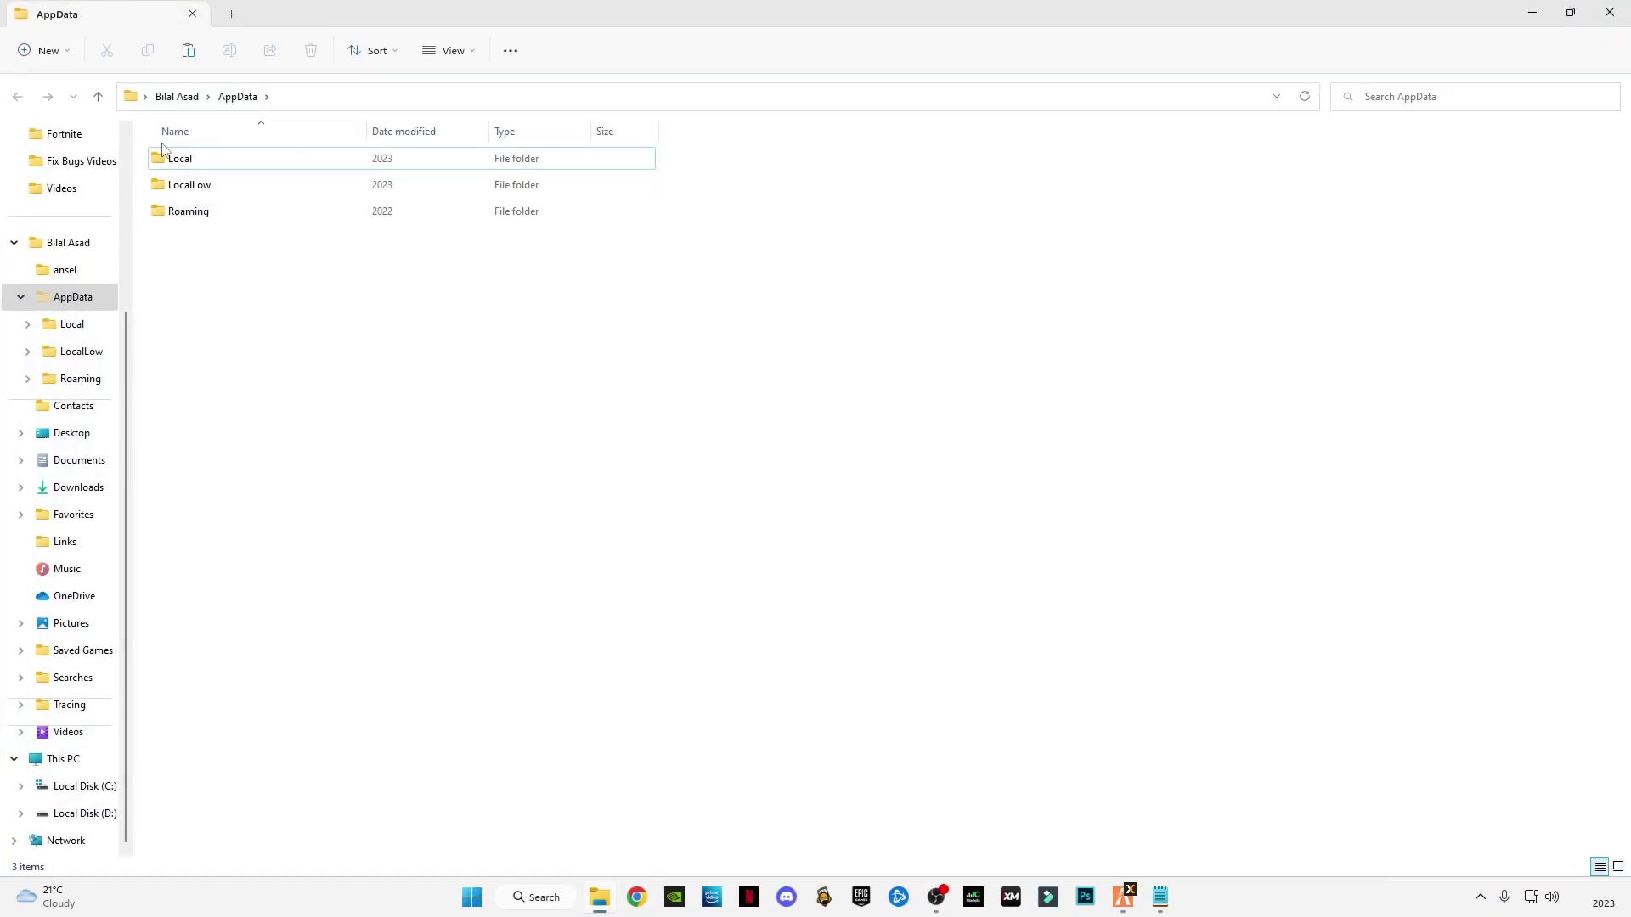
pyautogui.doubleClick(180, 156)
pyautogui.doubleClick(207, 605)
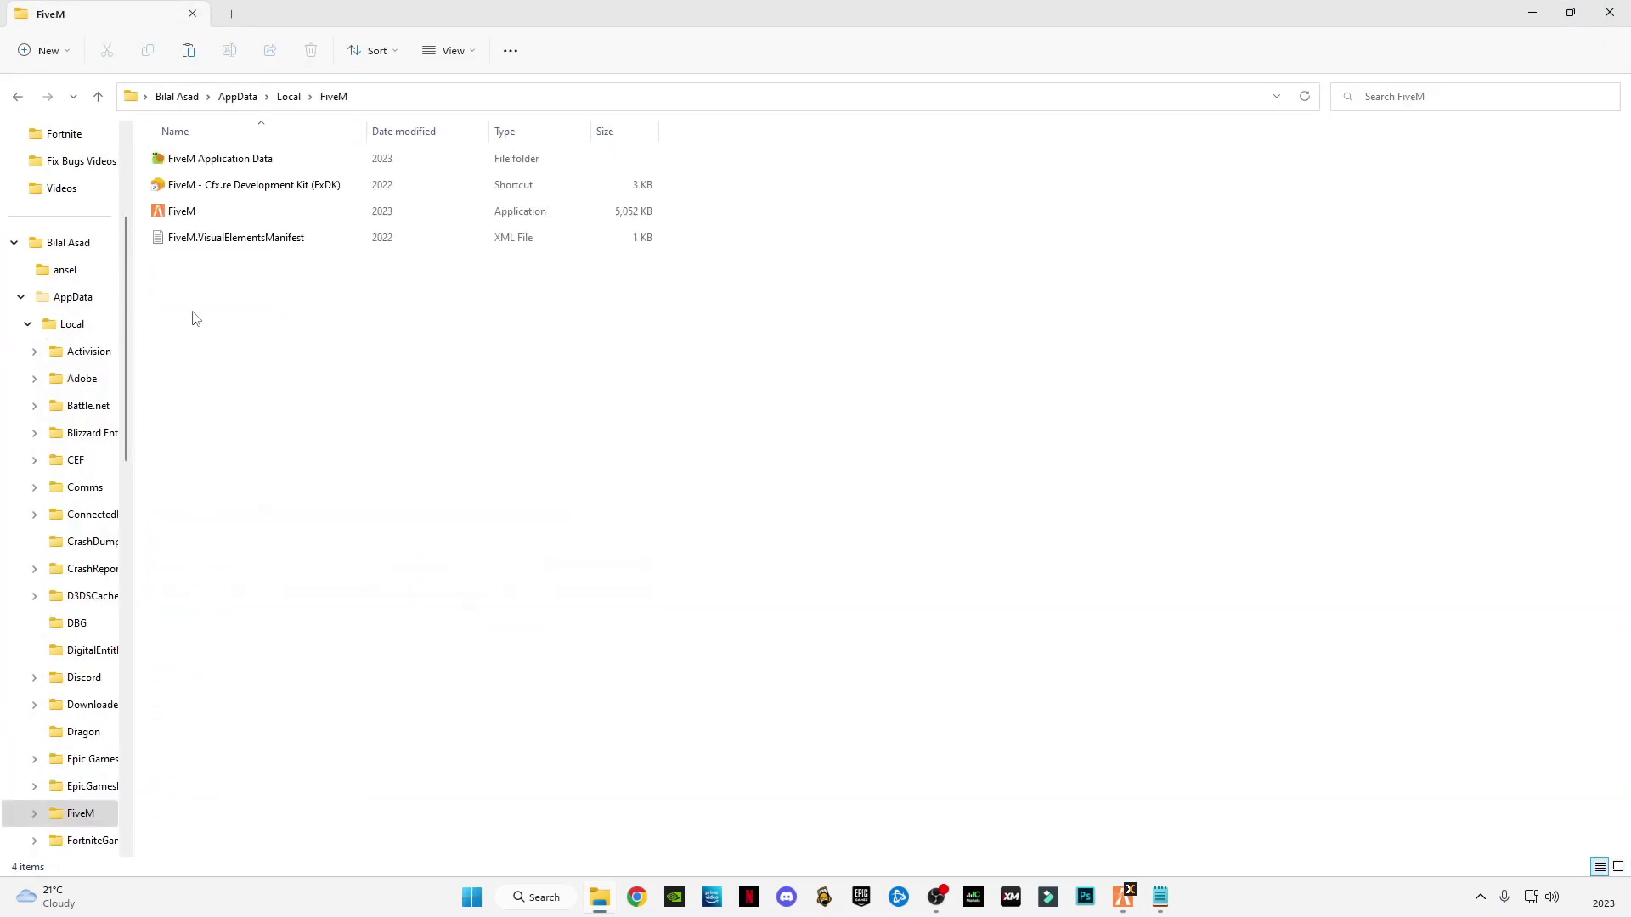
pyautogui.doubleClick(199, 161)
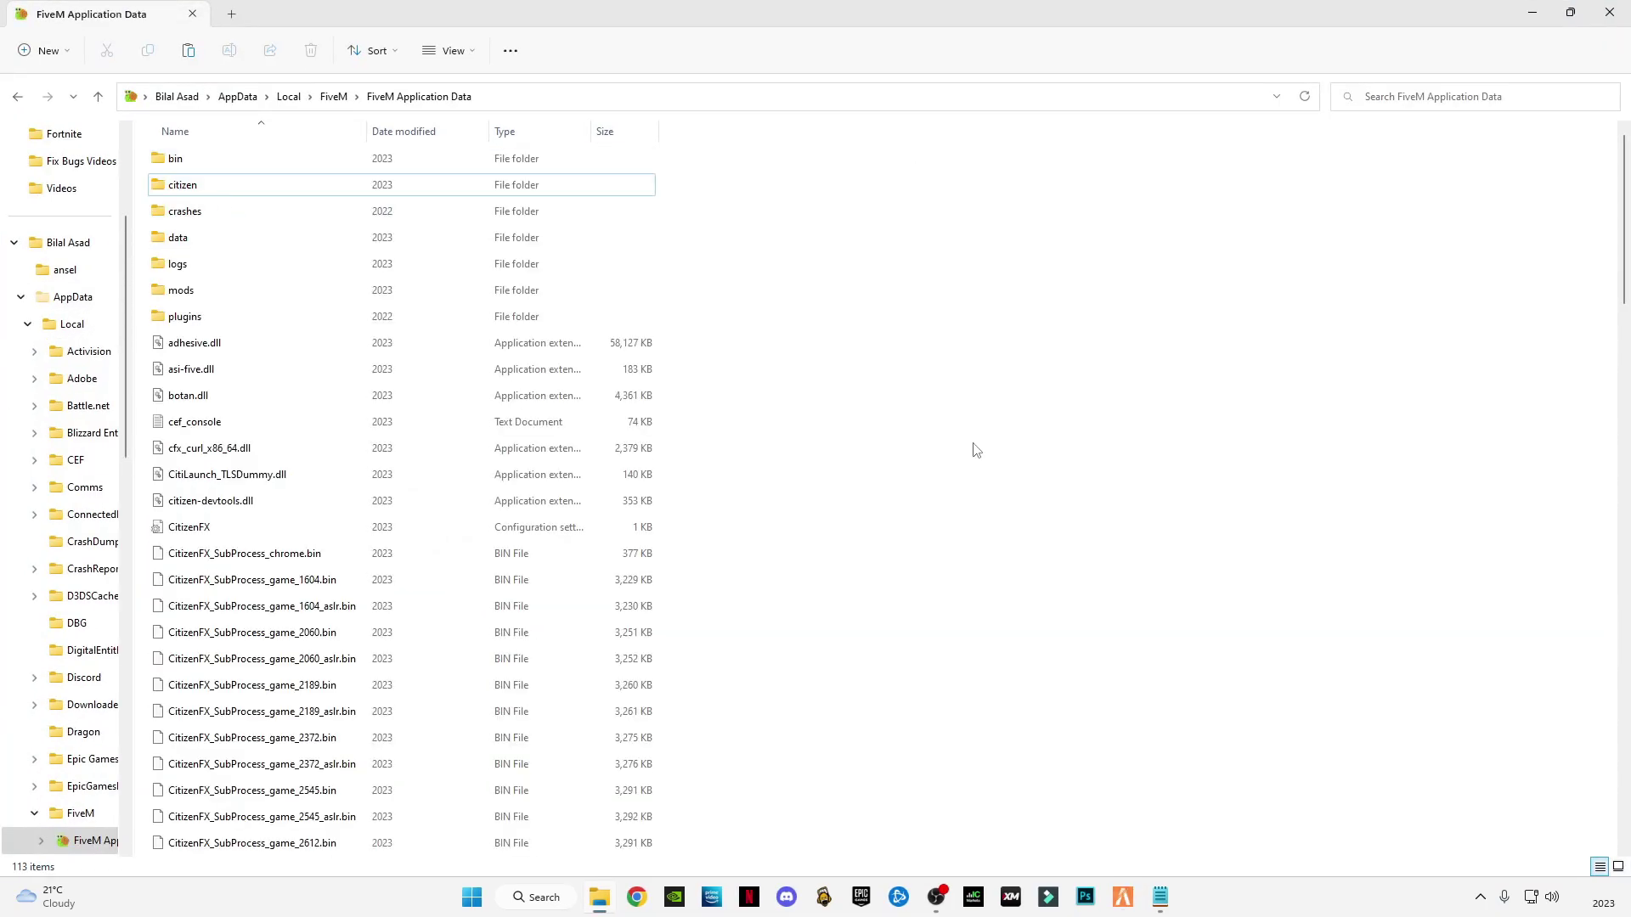
# Step: Replace the citizen folder in FiveM Application Data by deleting it and pasting the copied citizen folder
pyautogui.rightClick(182, 187)
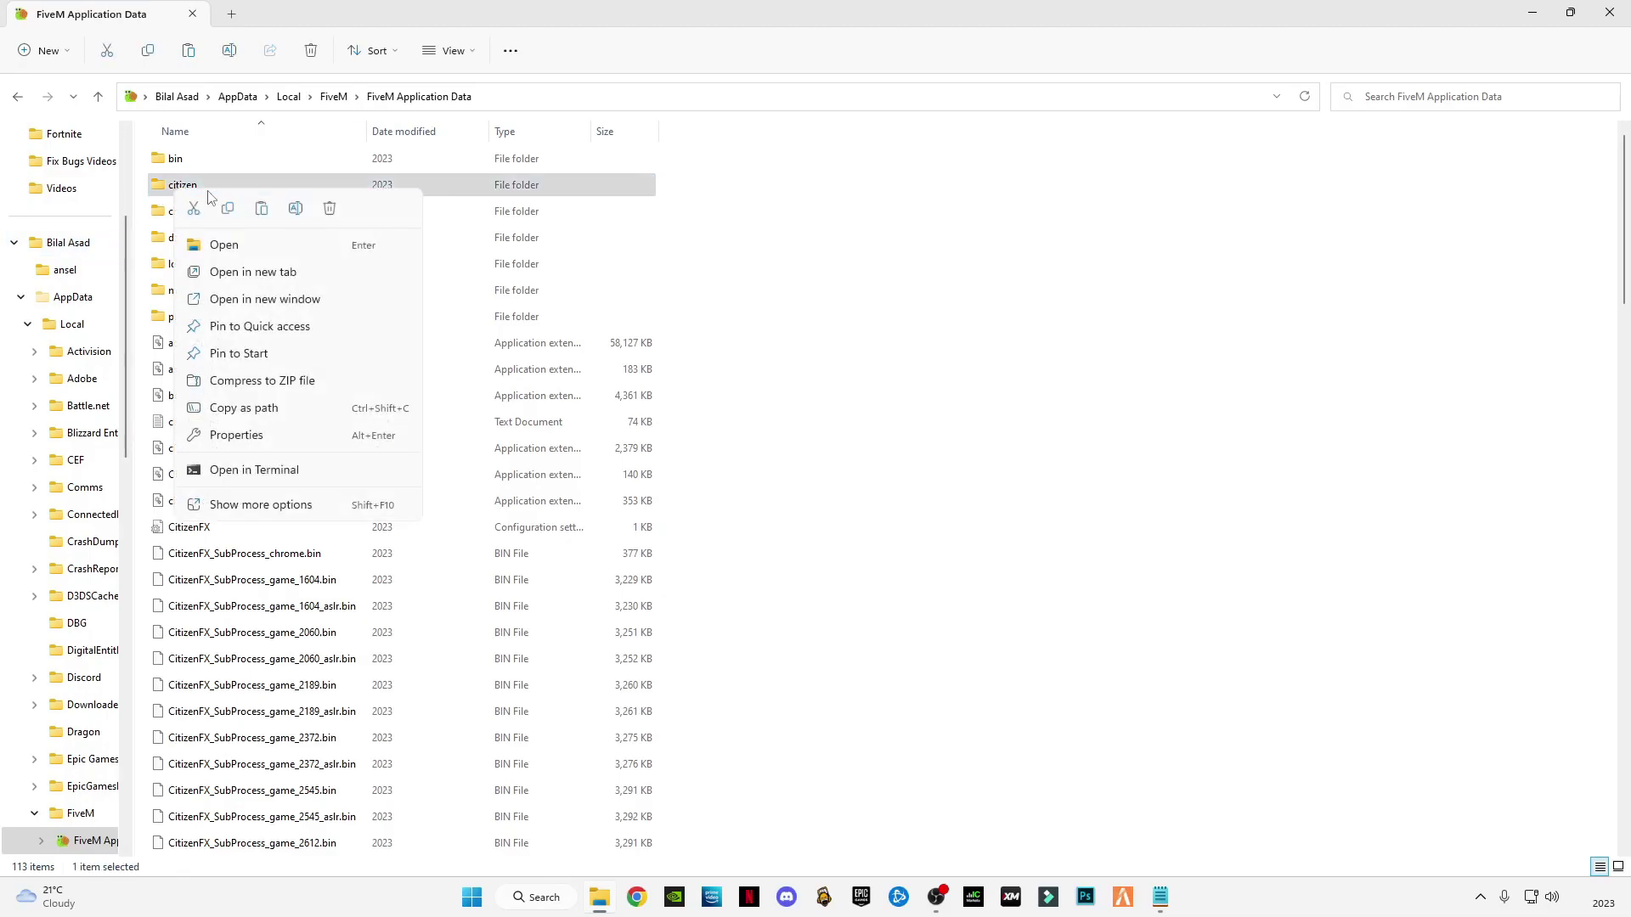
pyautogui.click(330, 208)
pyautogui.rightClick(1010, 322)
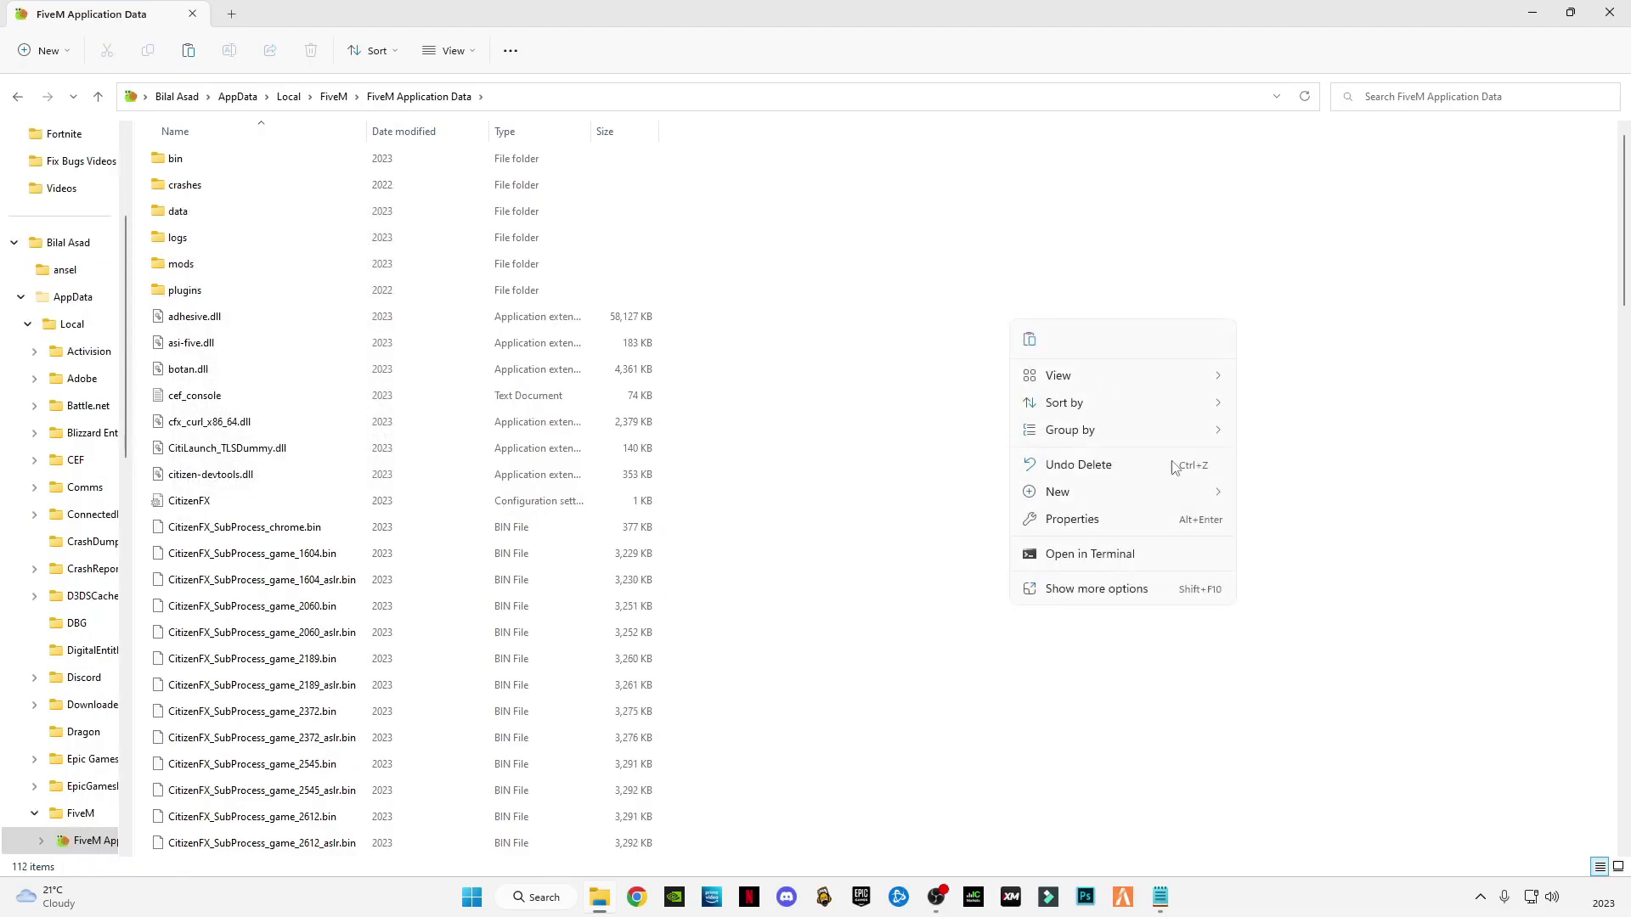
pyautogui.click(1050, 588)
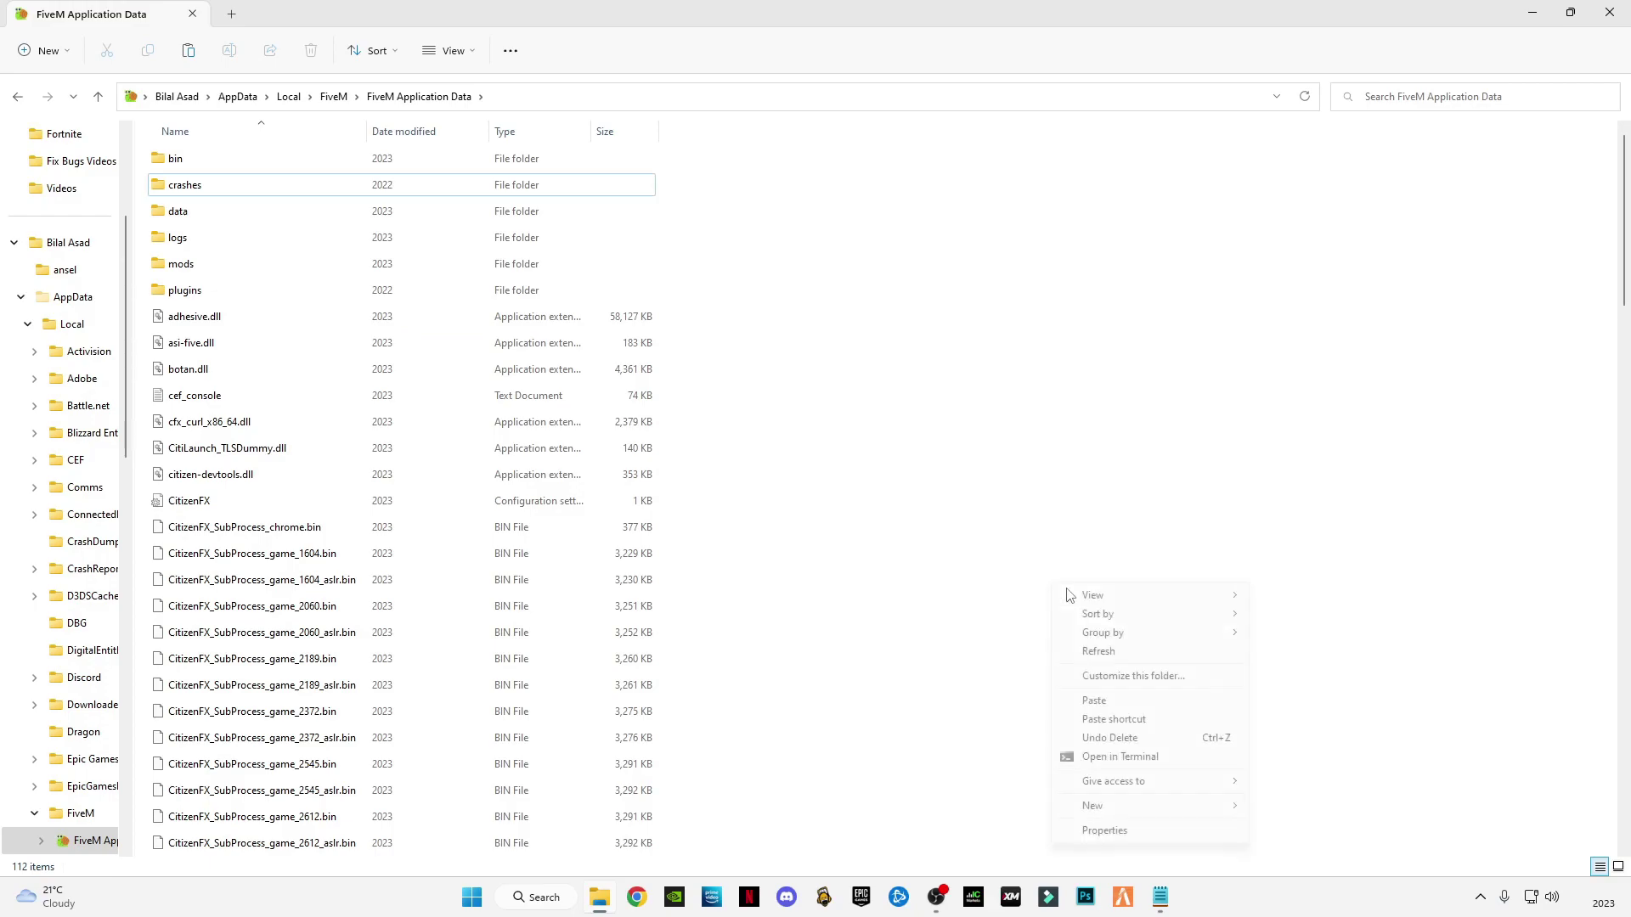
pyautogui.click(1098, 702)
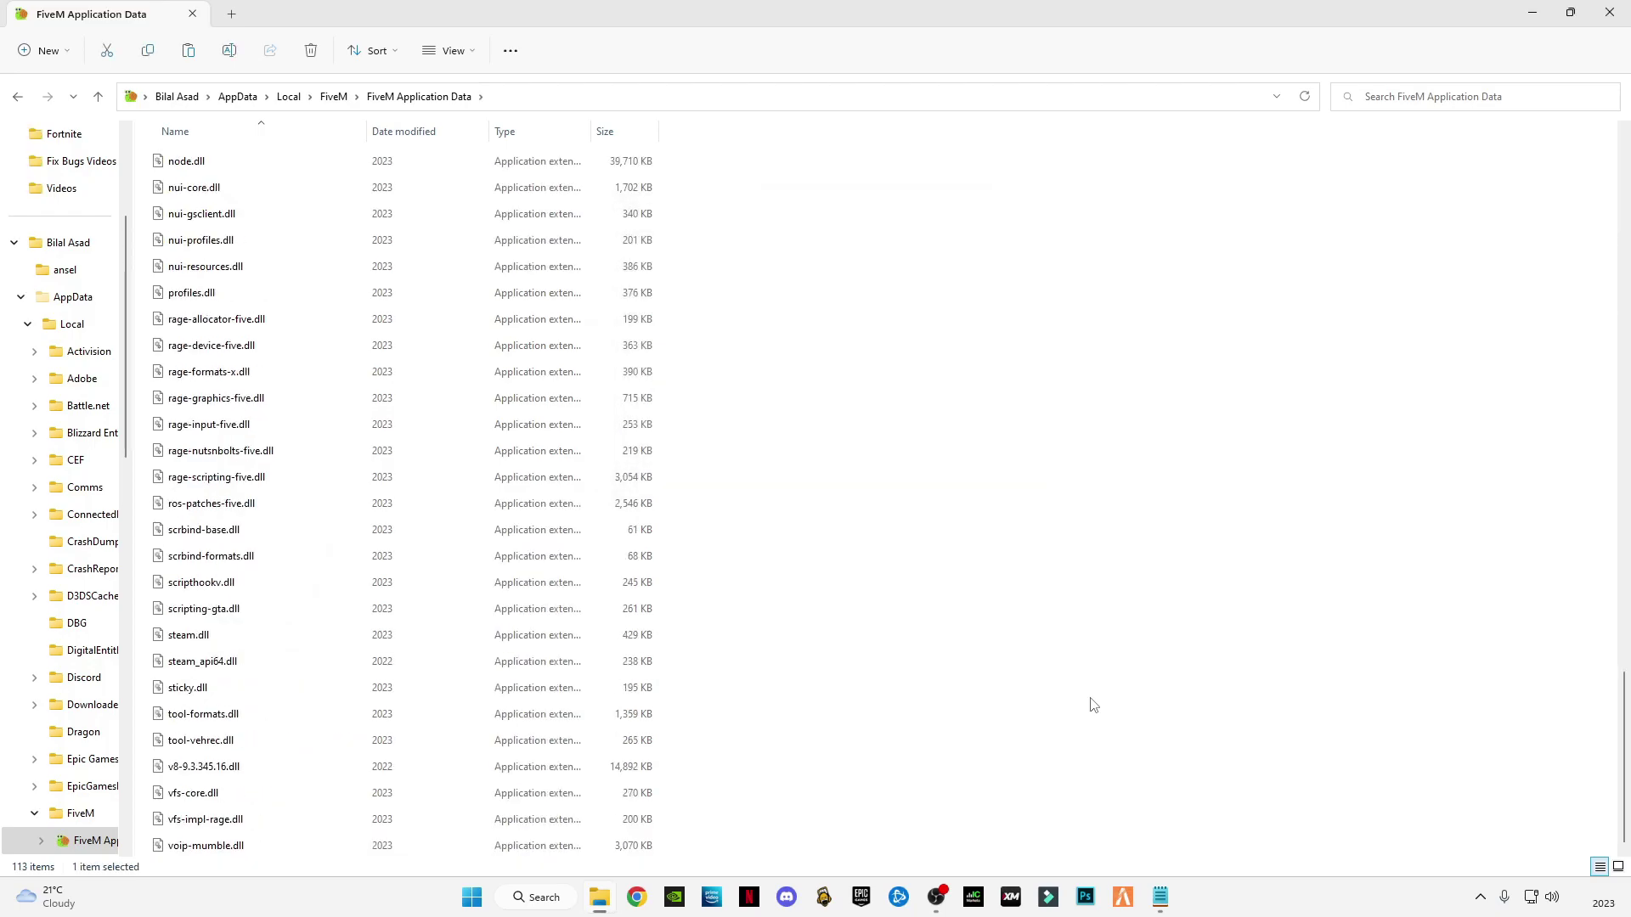
# Step: Delete everything inside the data > cache folder of FiveM Application Data and close the window
pyautogui.click(17, 96)
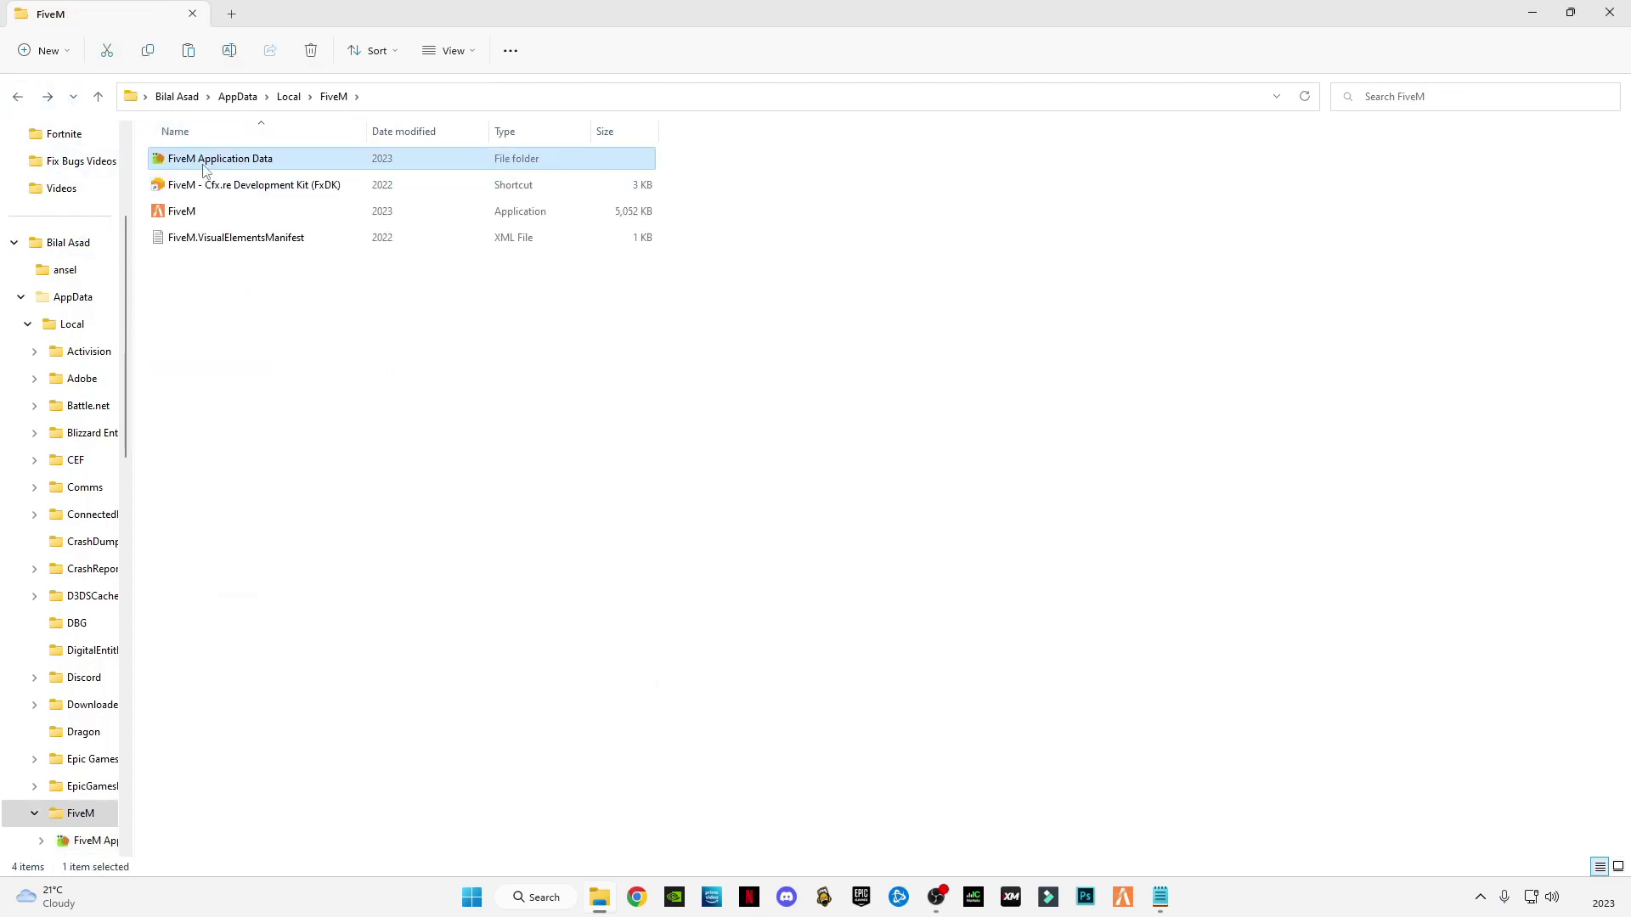
pyautogui.doubleClick(204, 160)
pyautogui.click(188, 239)
pyautogui.doubleClick(189, 239)
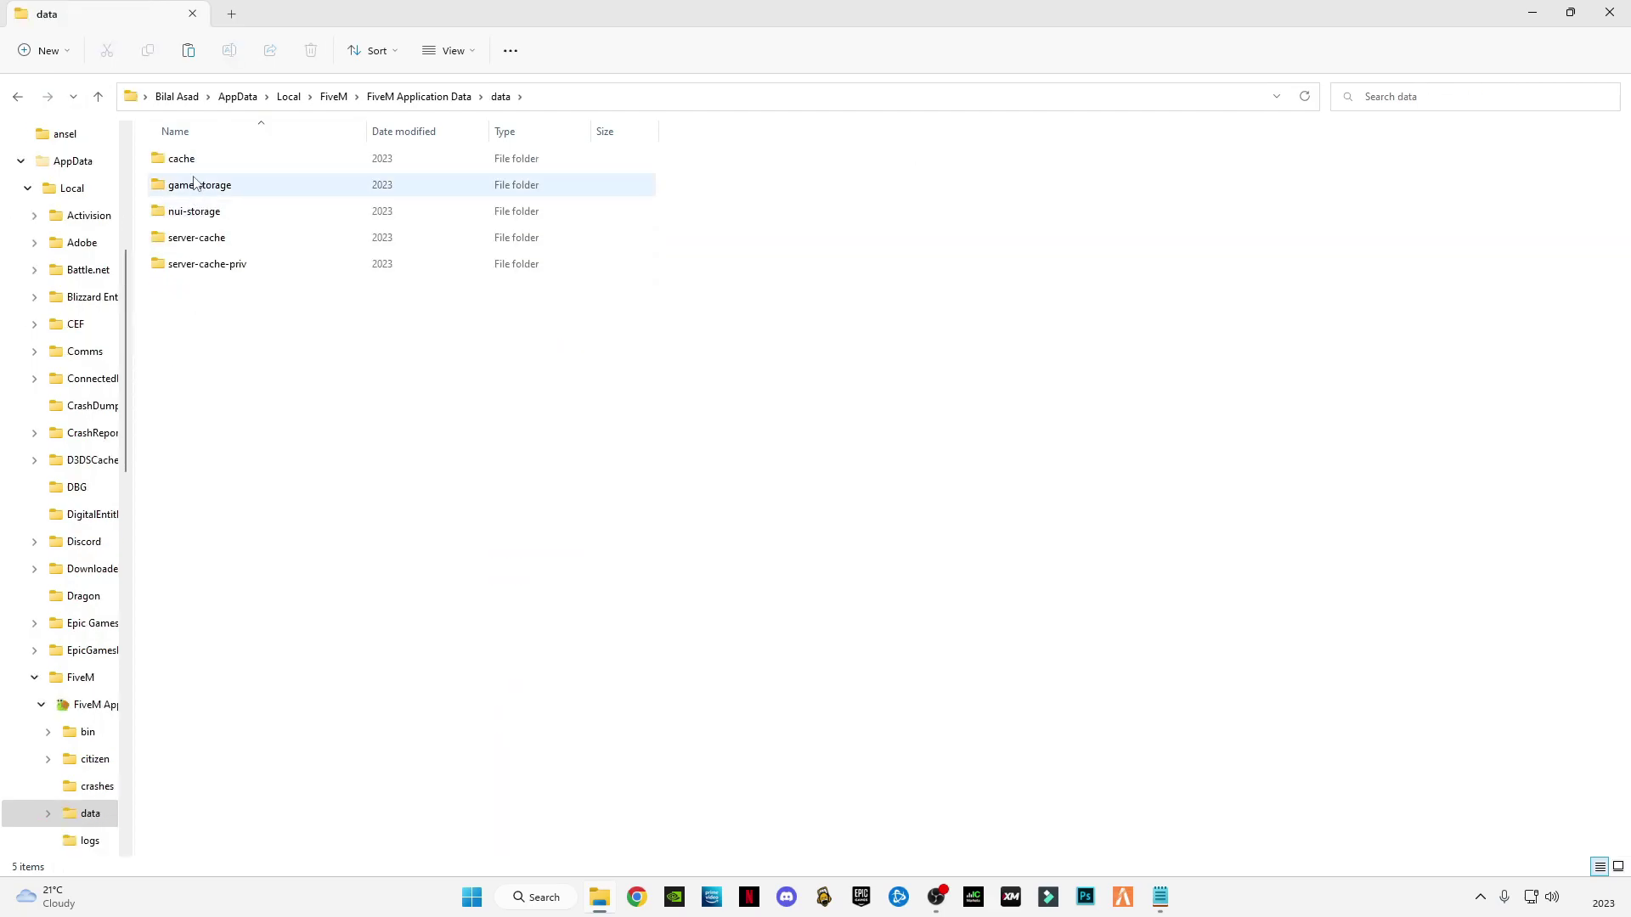
pyautogui.doubleClick(184, 163)
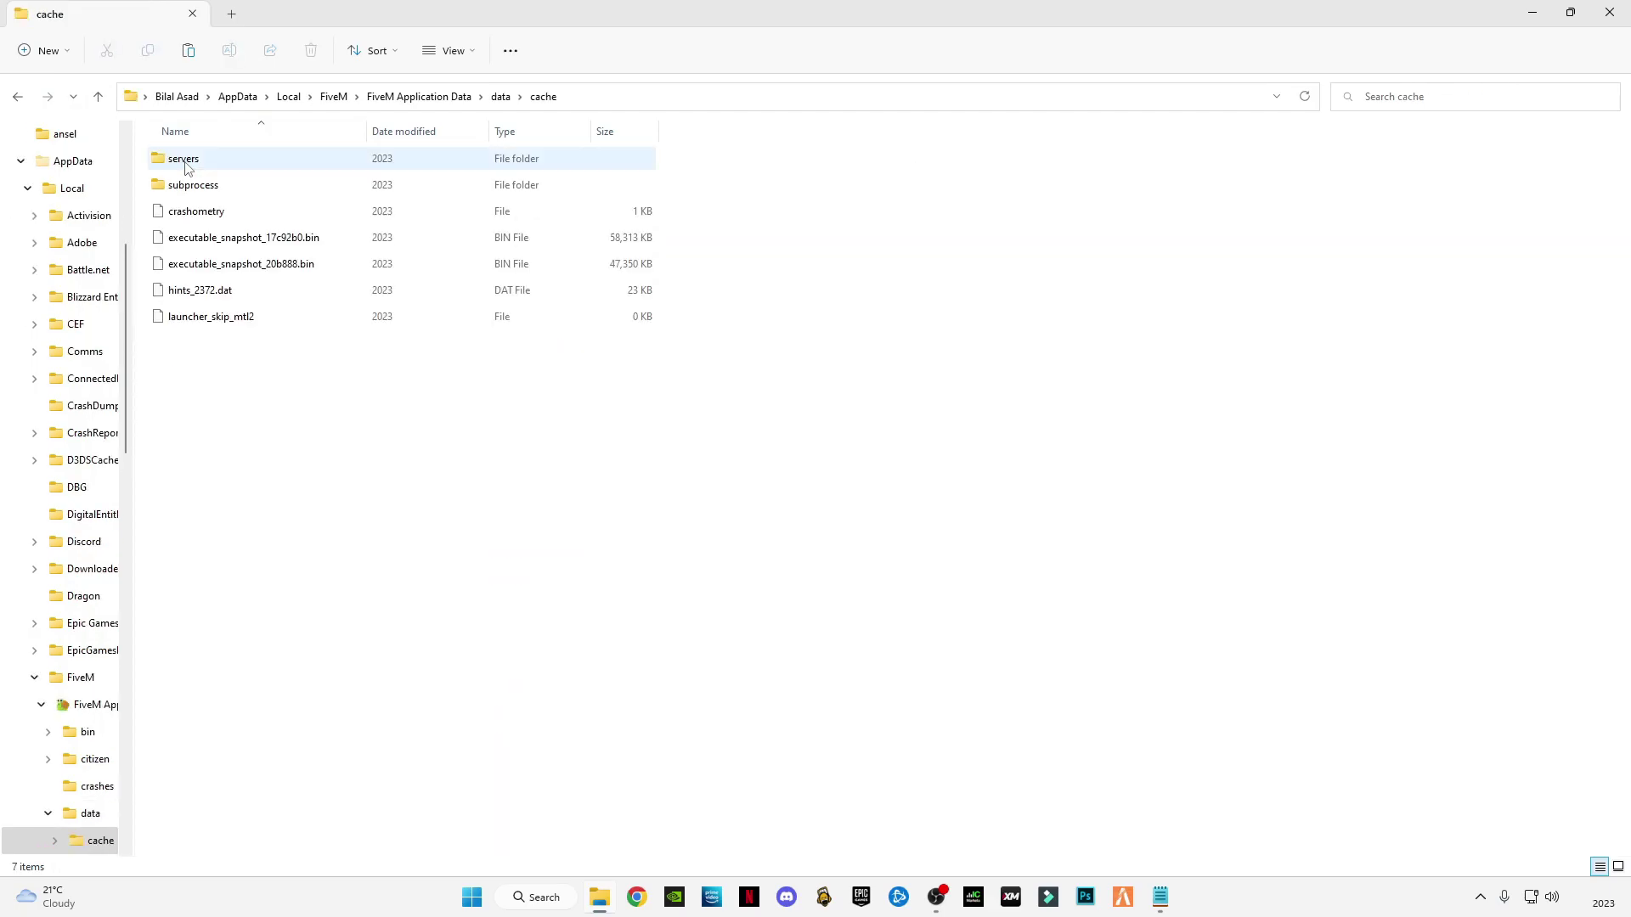
pyautogui.hotkey('ctrl', 'a')
pyautogui.rightClick(181, 174)
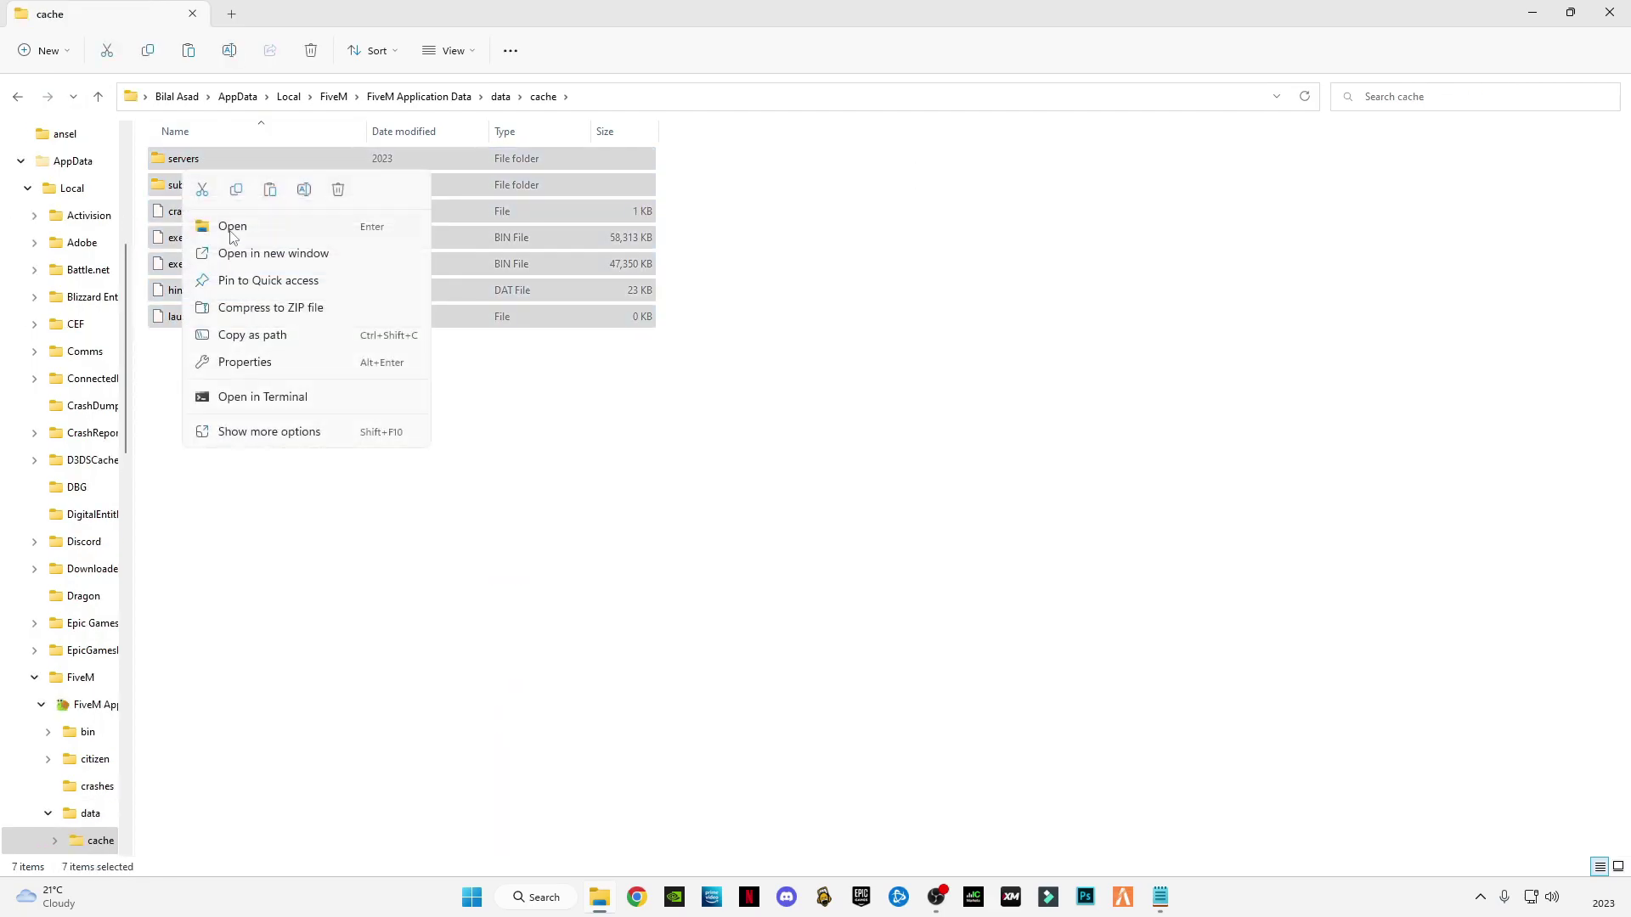
pyautogui.click(337, 189)
pyautogui.click(1610, 12)
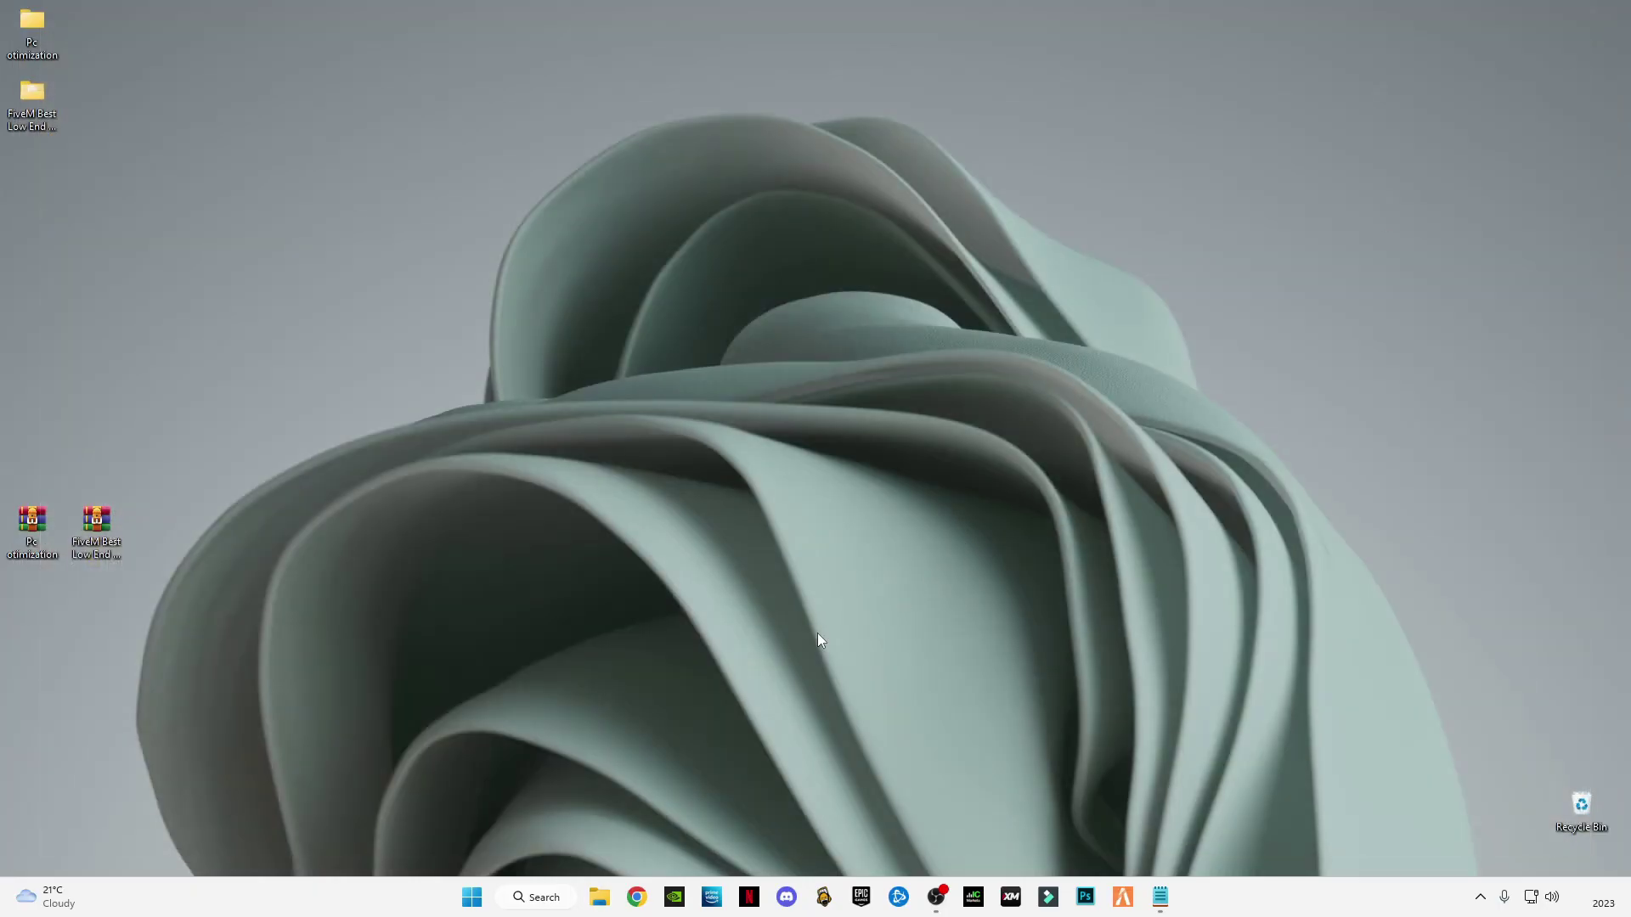
# Step: Open the user's temporary files folder by running %temp% and delete all the files in it
pyautogui.press('super+r')
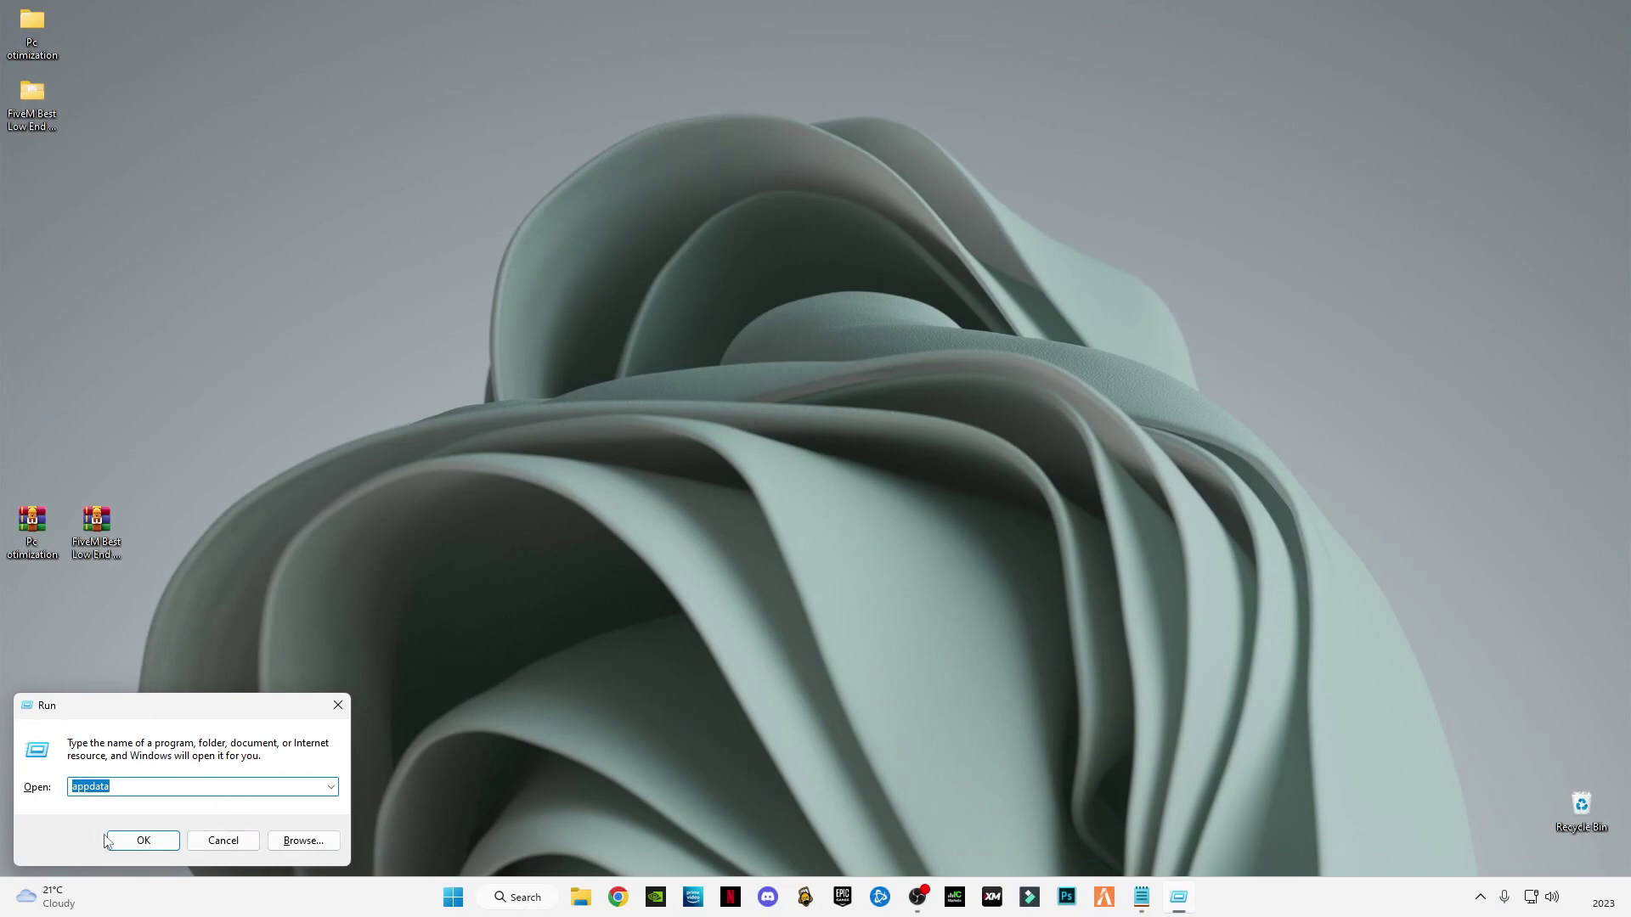
pyautogui.click(524, 898)
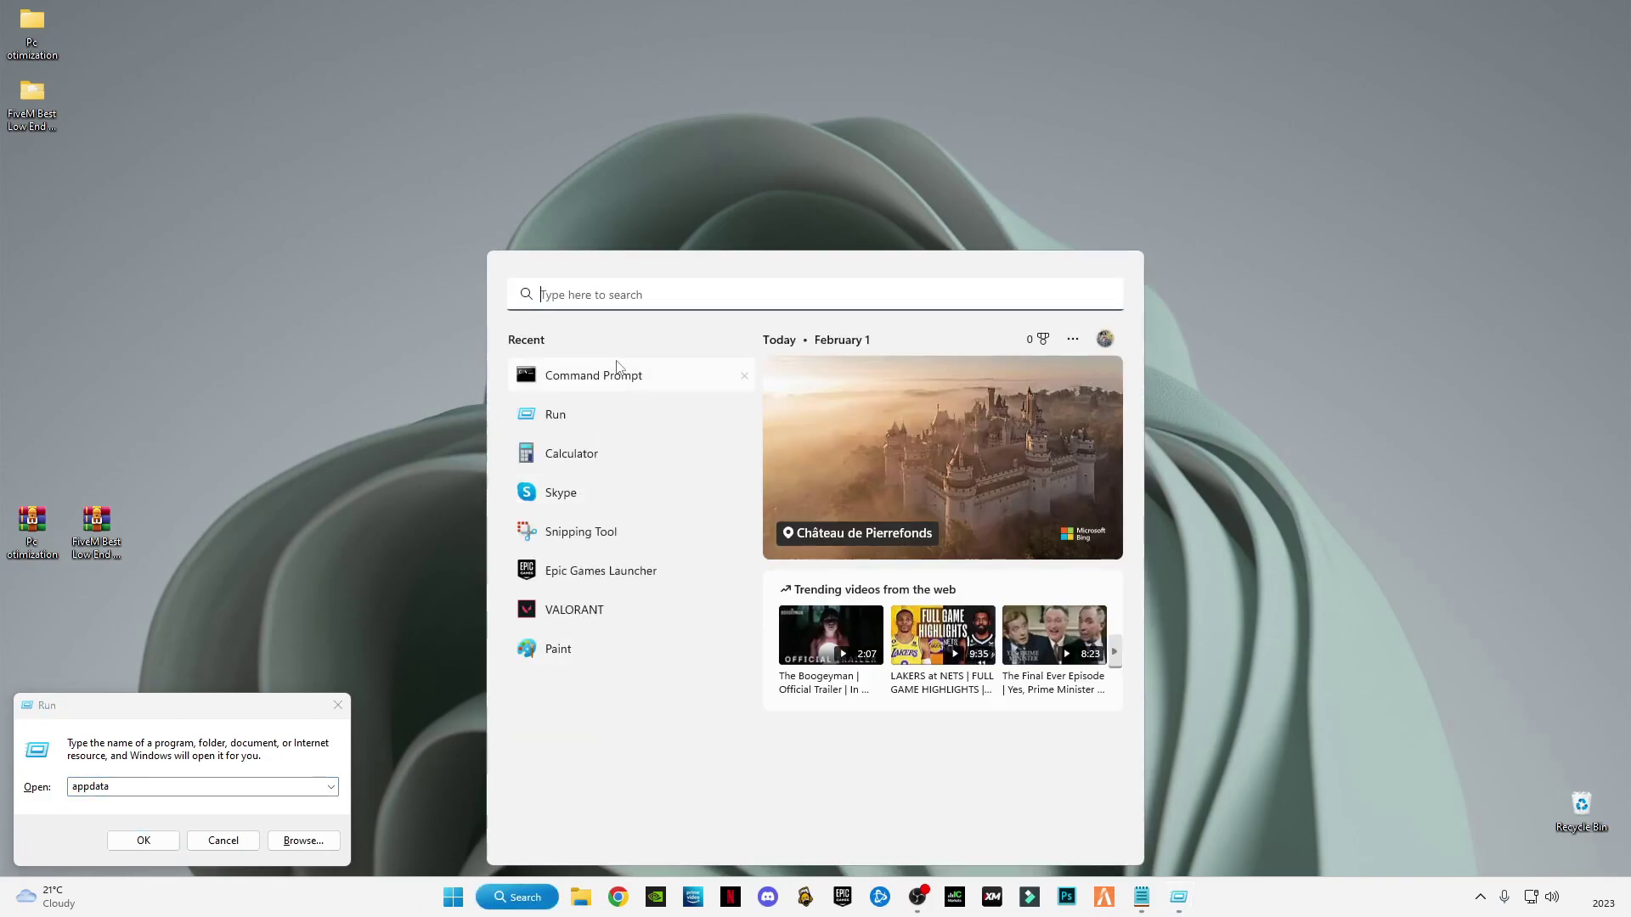
pyautogui.write('run')
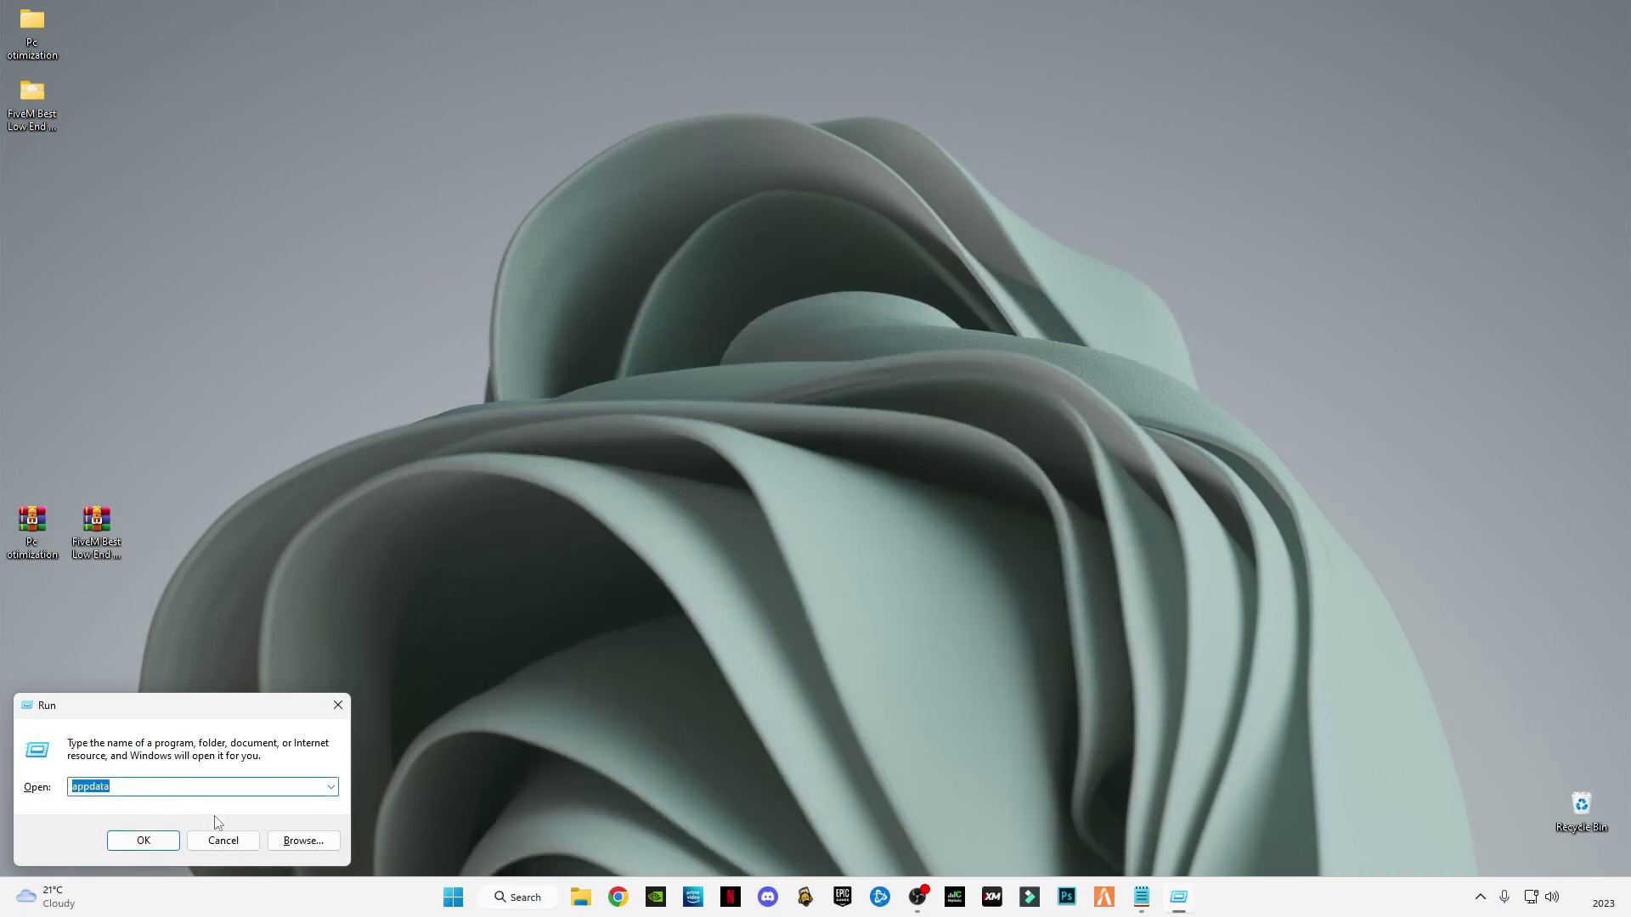
pyautogui.write('%')
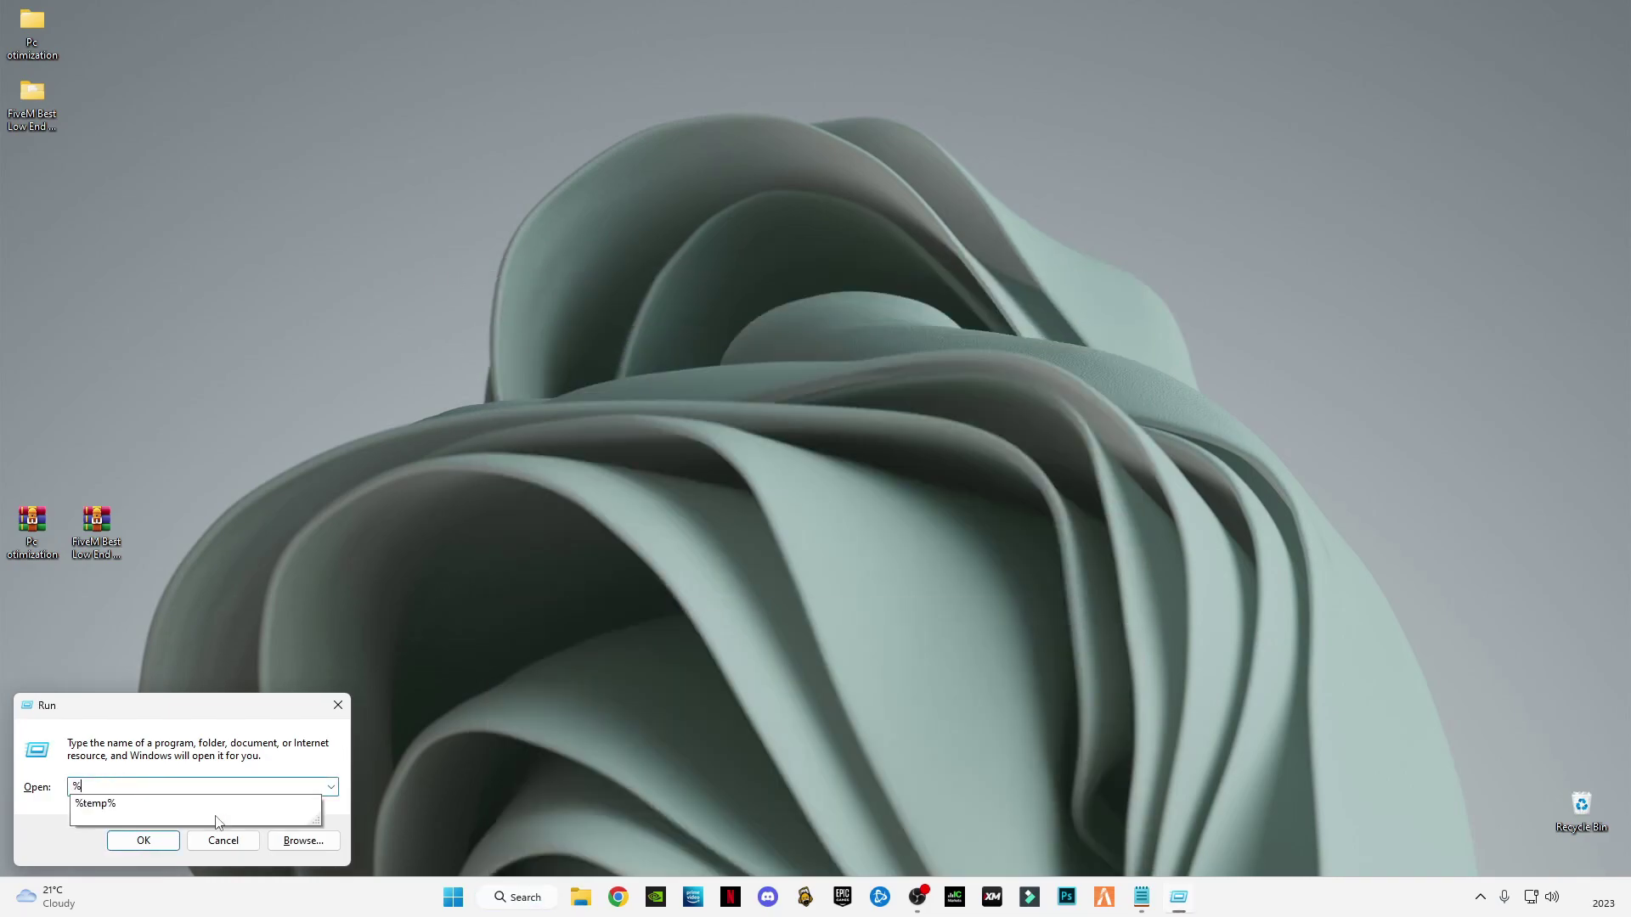
pyautogui.click(105, 804)
pyautogui.click(154, 842)
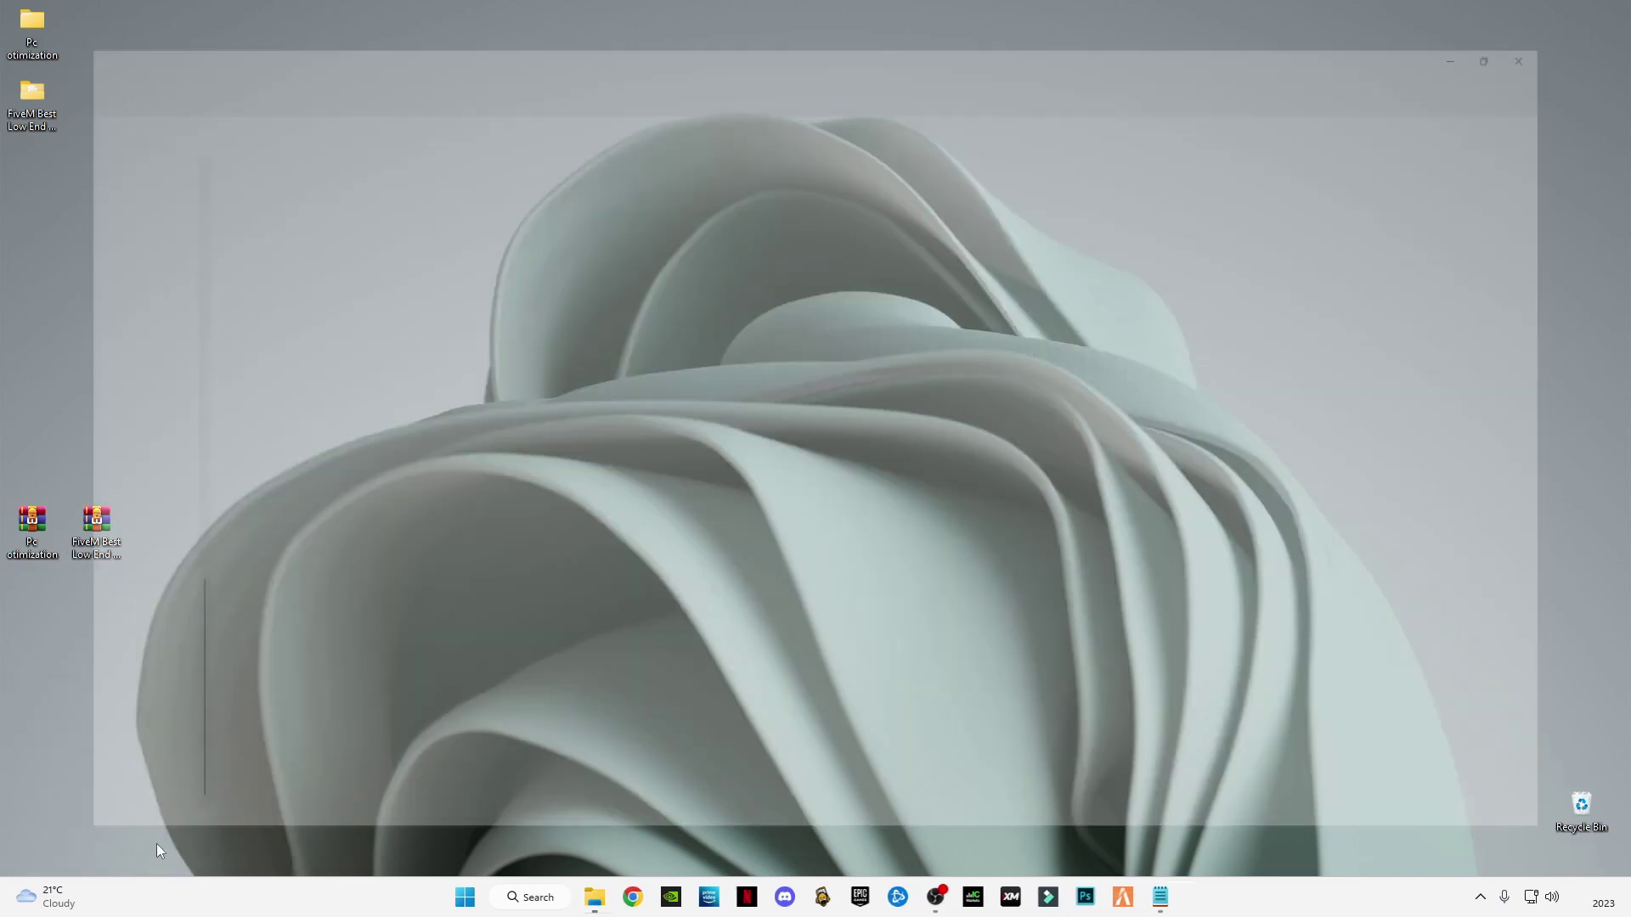
pyautogui.hotkey('ctrl', 'a')
pyautogui.rightClick(356, 343)
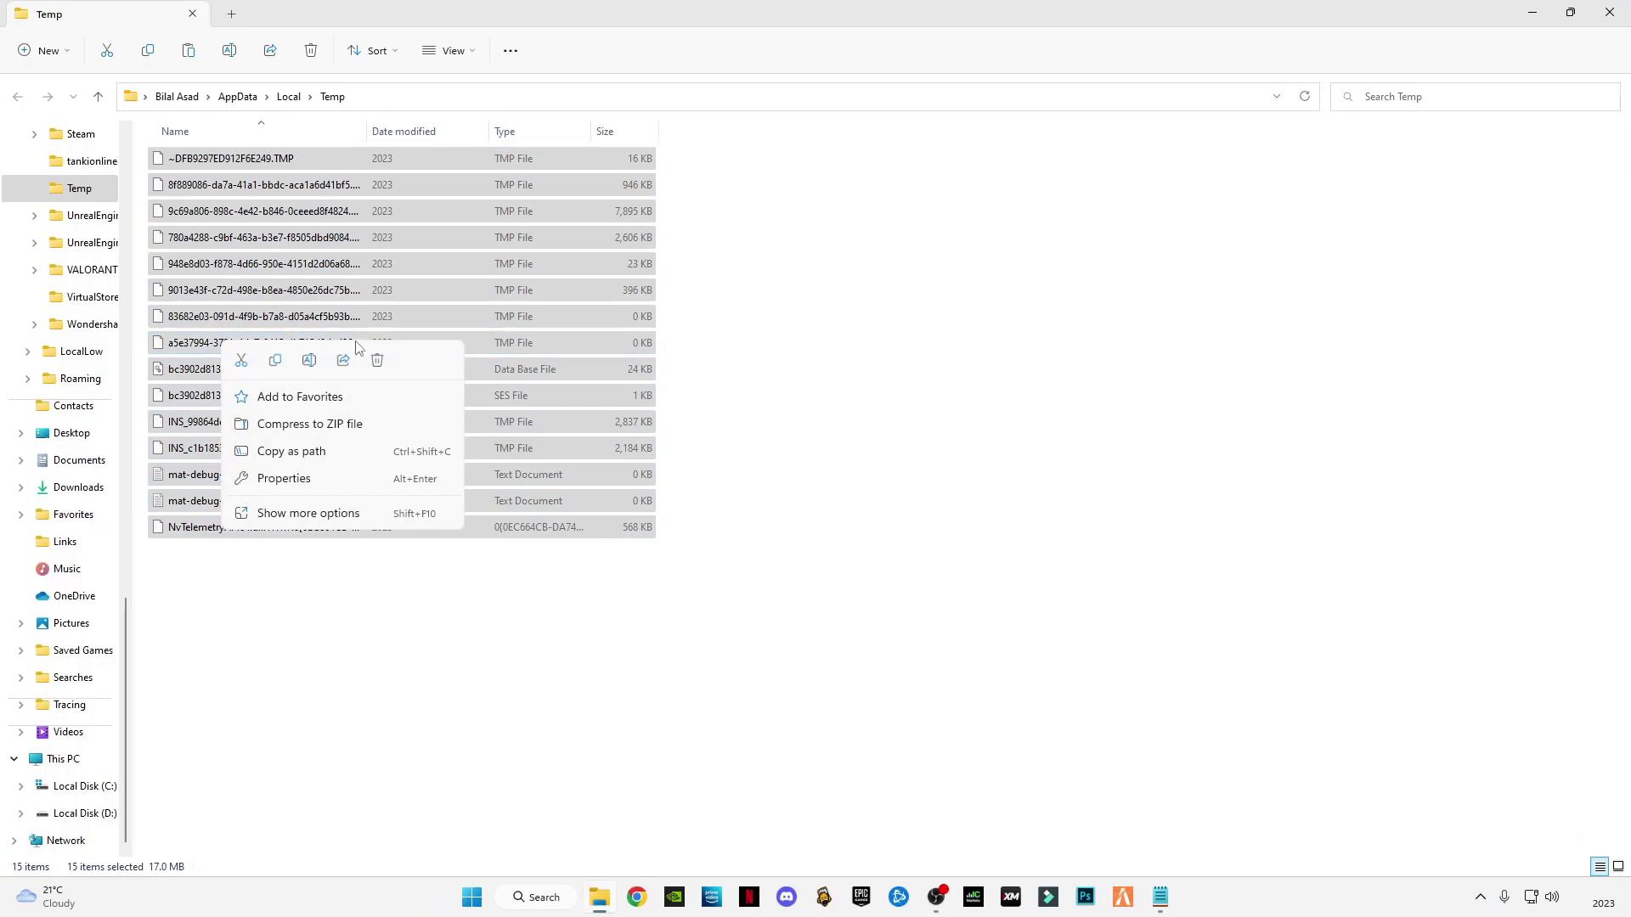
pyautogui.click(377, 360)
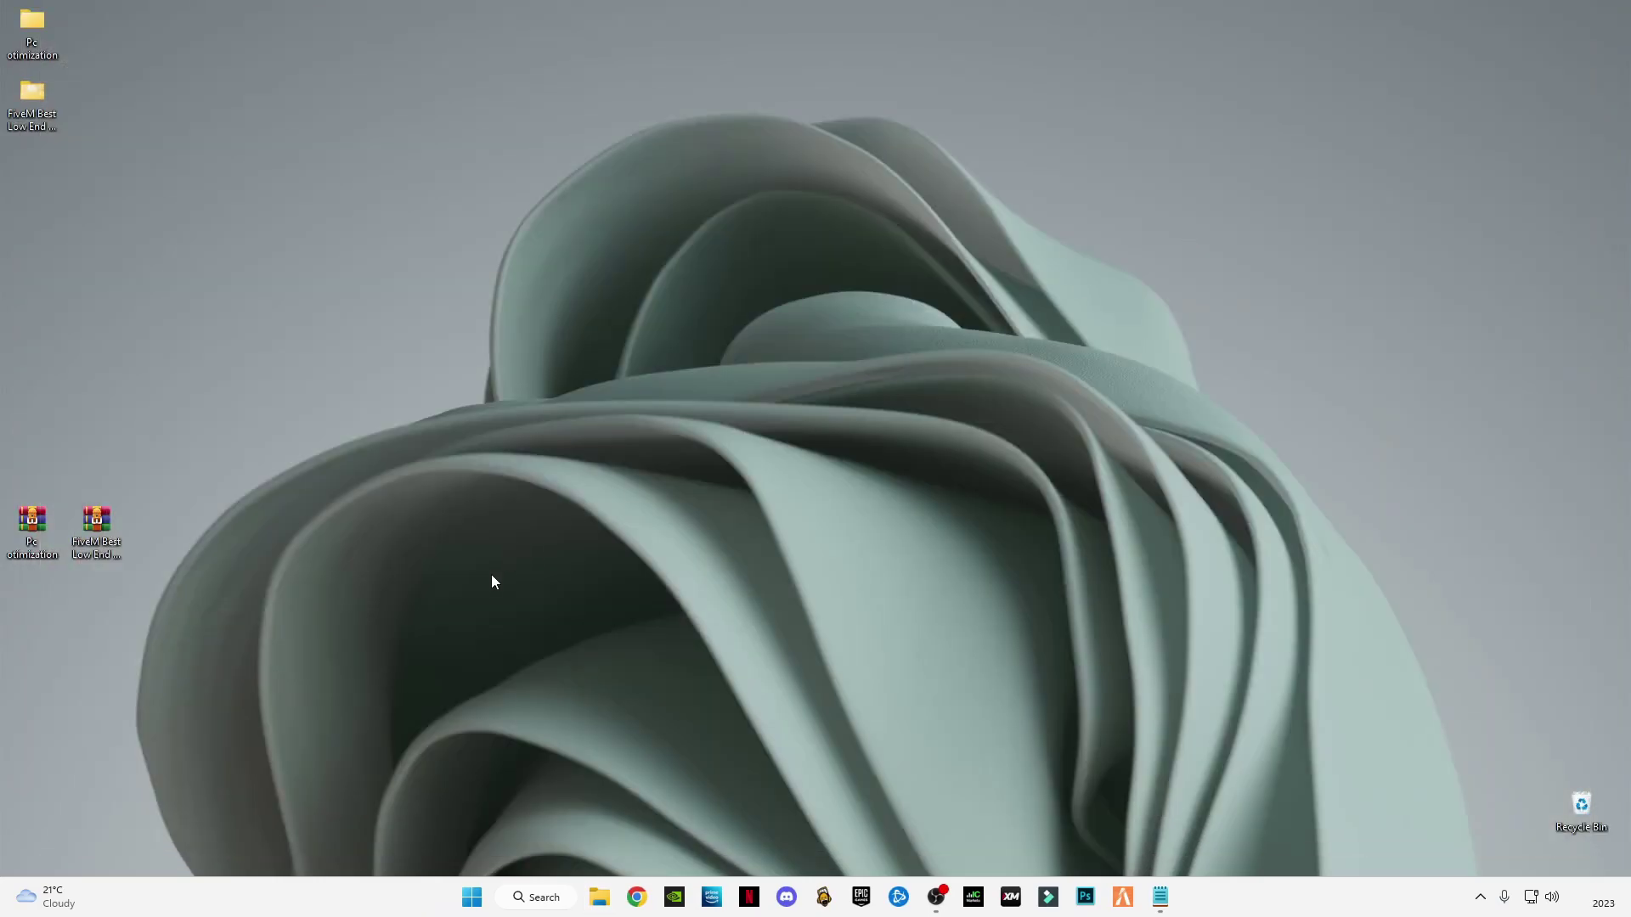
# Step: Open the Windows Temp folder with Run and try to delete the adobegc text file, then close the folder
pyautogui.press('super+r')
pyautogui.click(122, 785)
pyautogui.press('BackSpace')
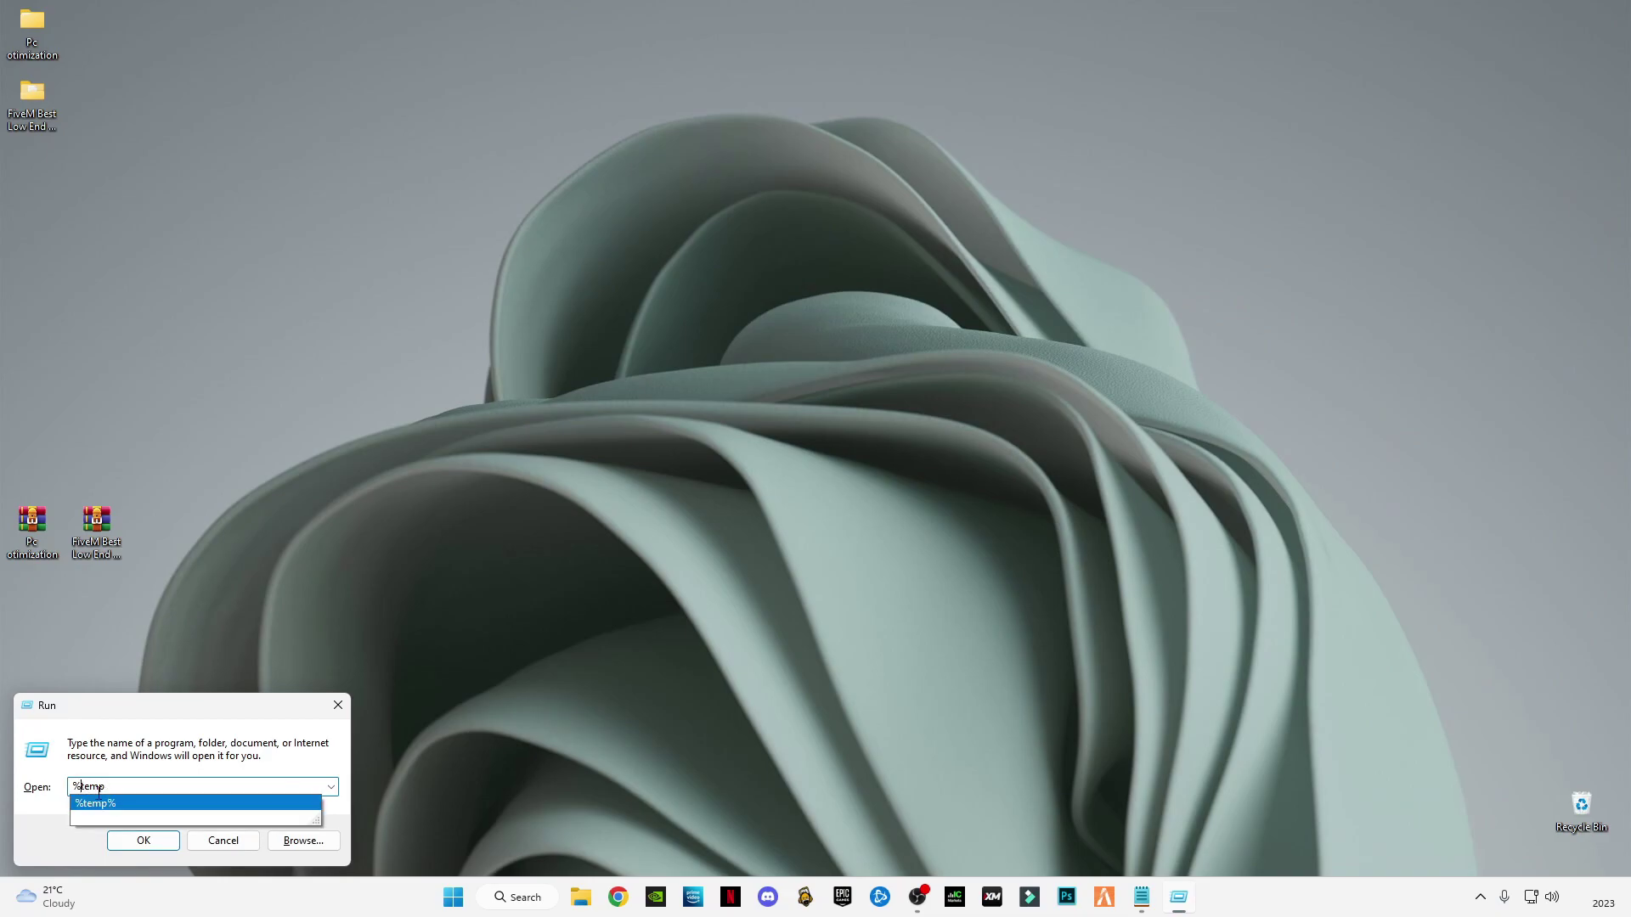
pyautogui.click(95, 802)
pyautogui.click(142, 840)
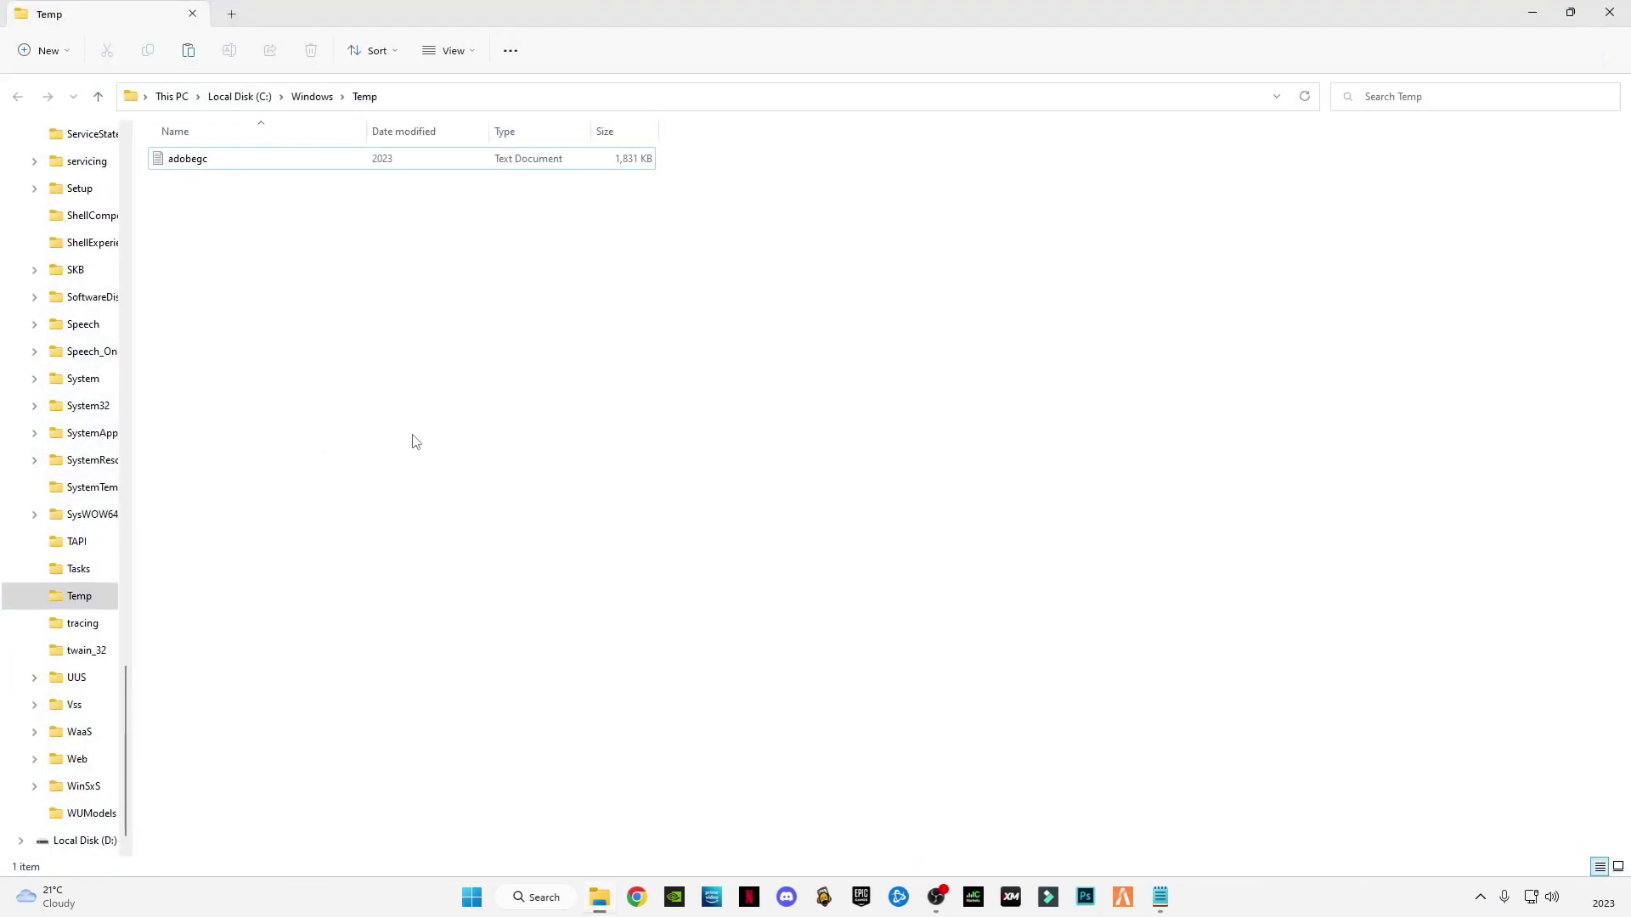
pyautogui.click(193, 161)
pyautogui.rightClick(196, 163)
pyautogui.click(346, 174)
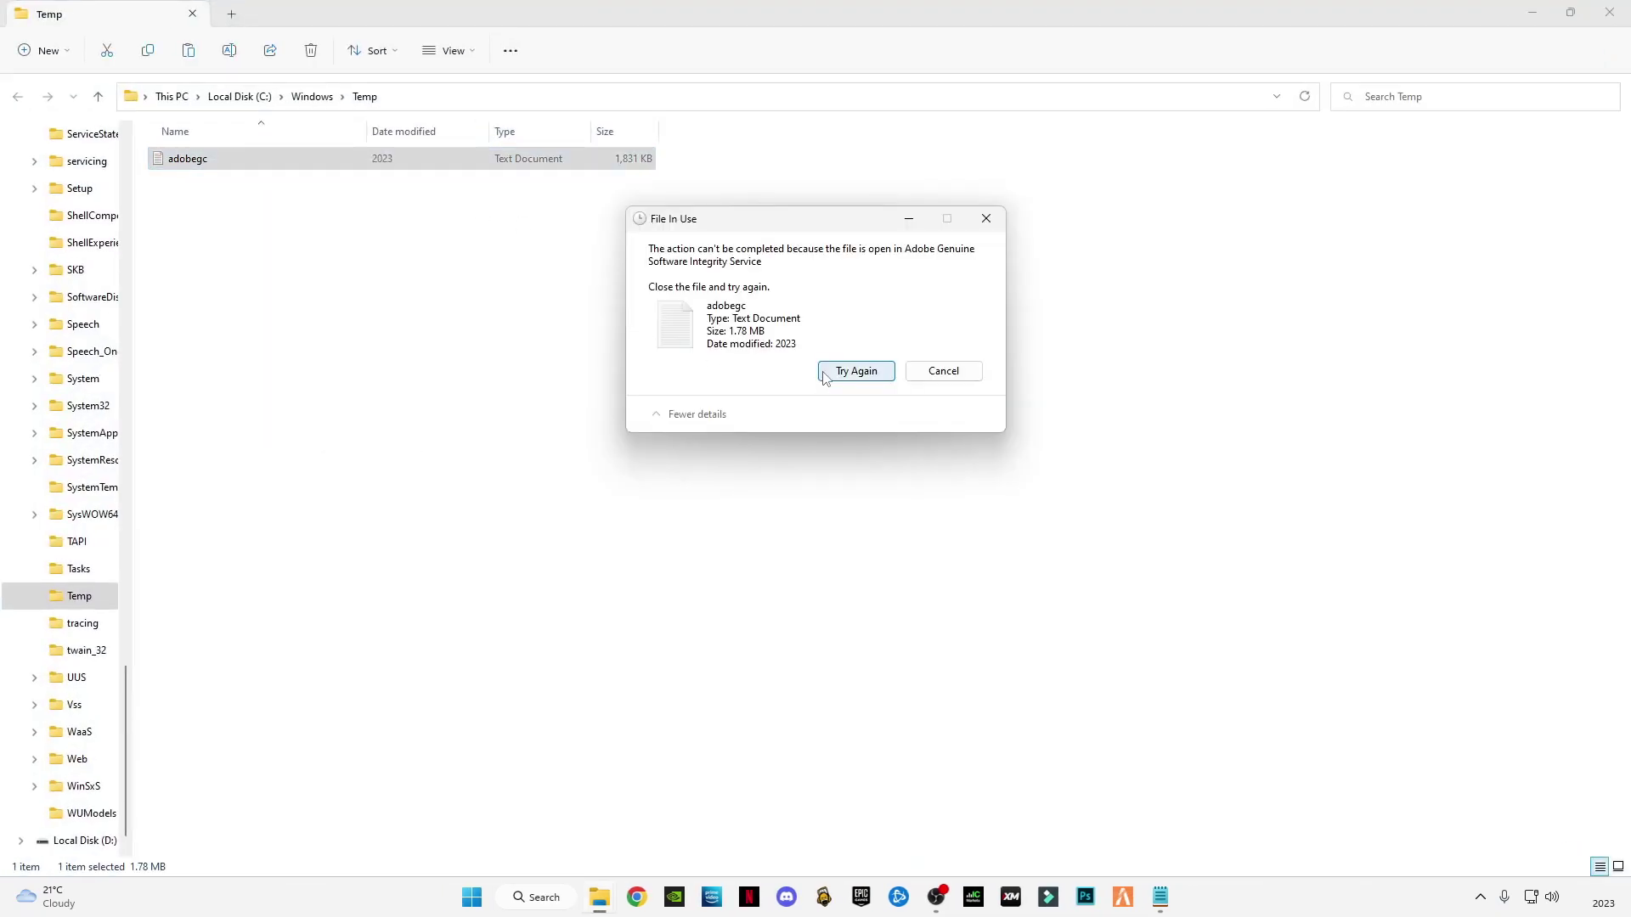
pyautogui.click(856, 372)
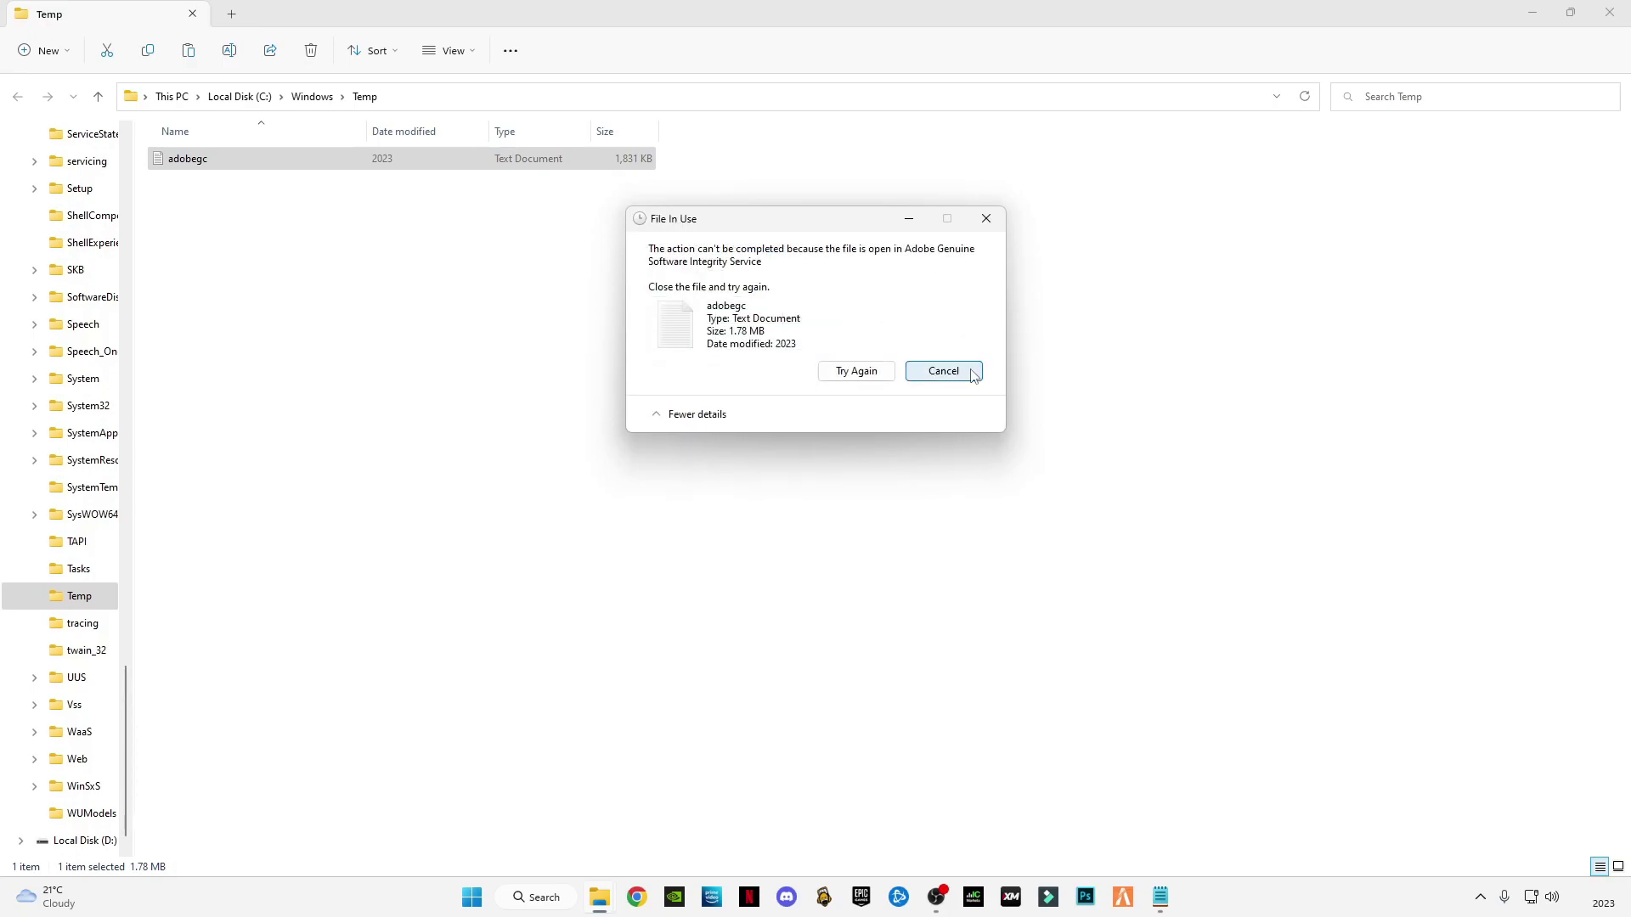
pyautogui.click(943, 371)
pyautogui.click(1609, 12)
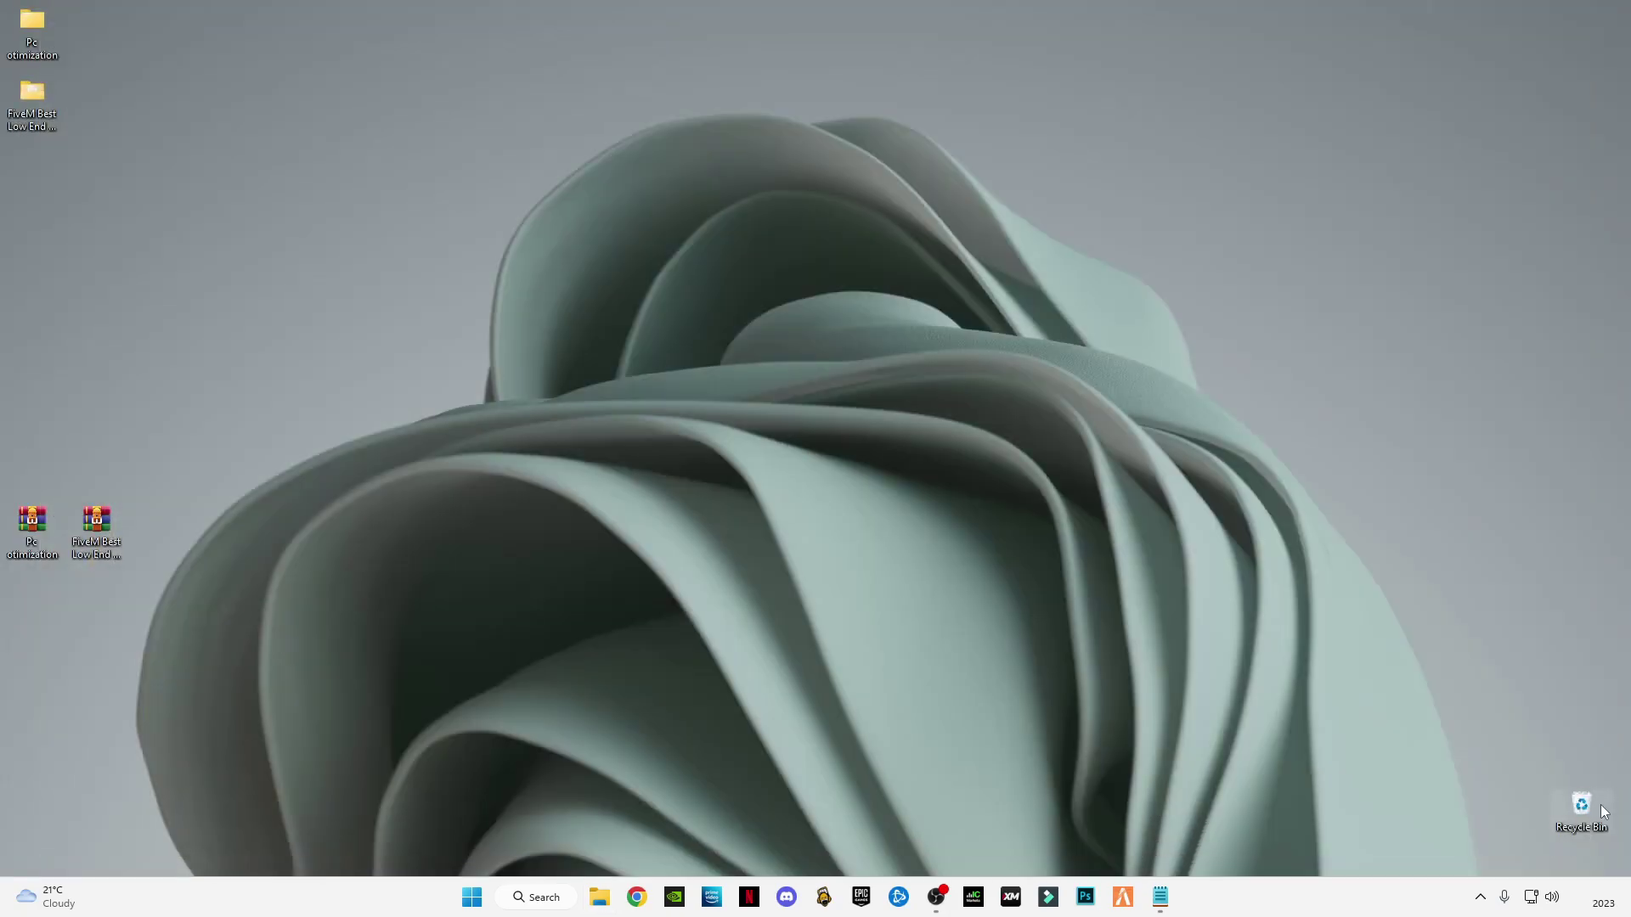
# Step: Empty the Recycle Bin permanently and close the cmd commands file left open in Notepad
pyautogui.rightClick(1582, 804)
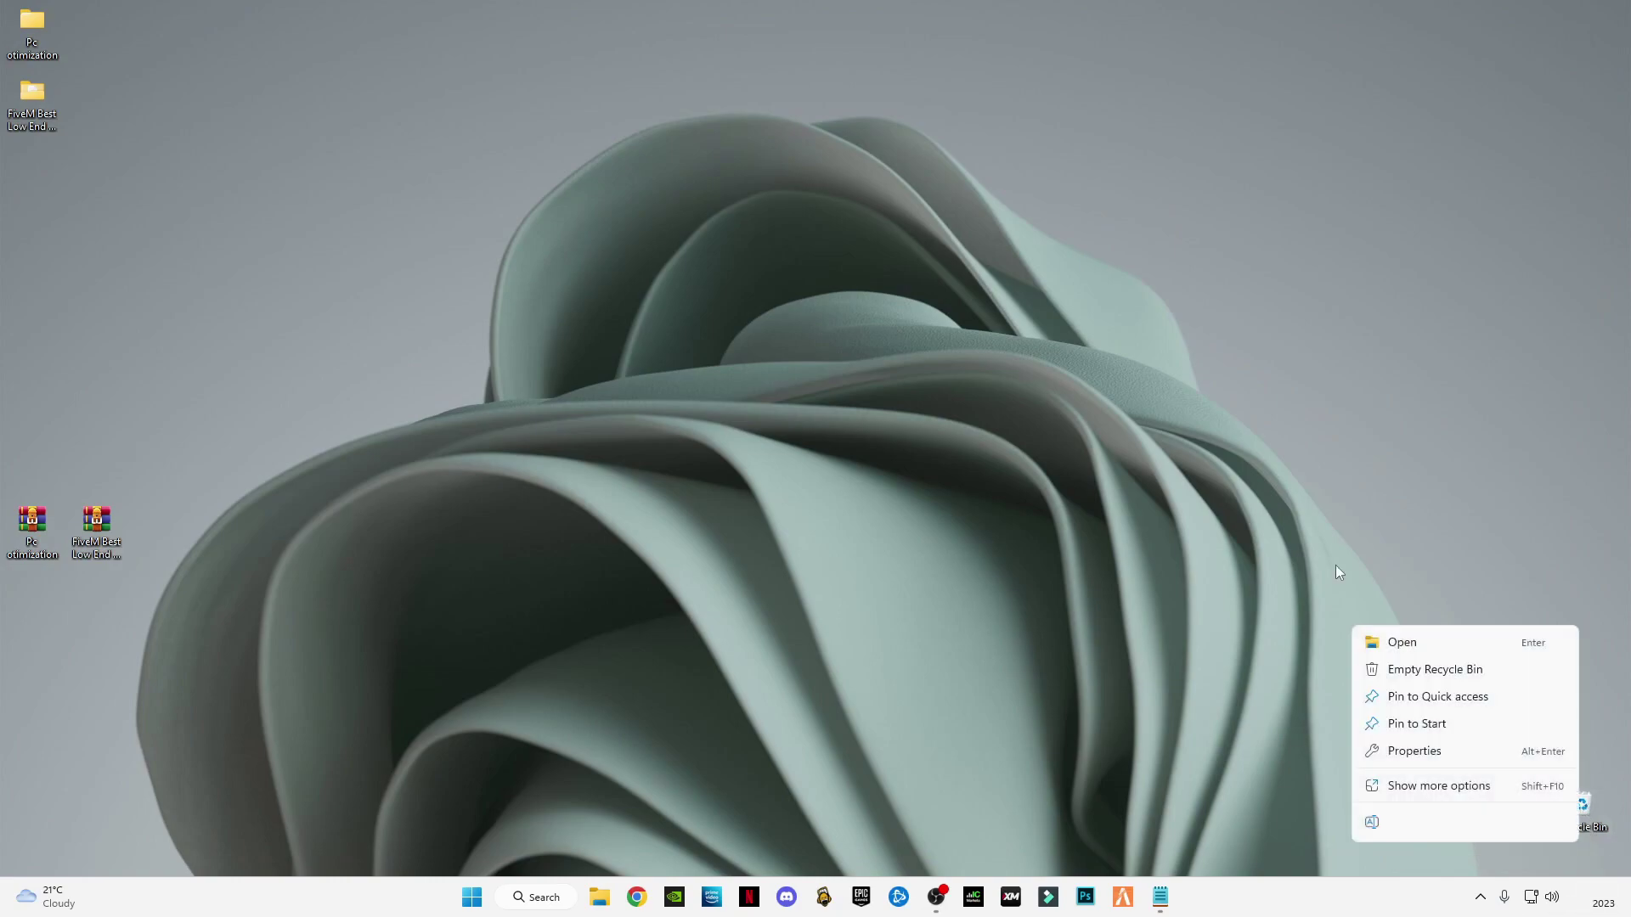
pyautogui.click(1434, 669)
pyautogui.click(883, 459)
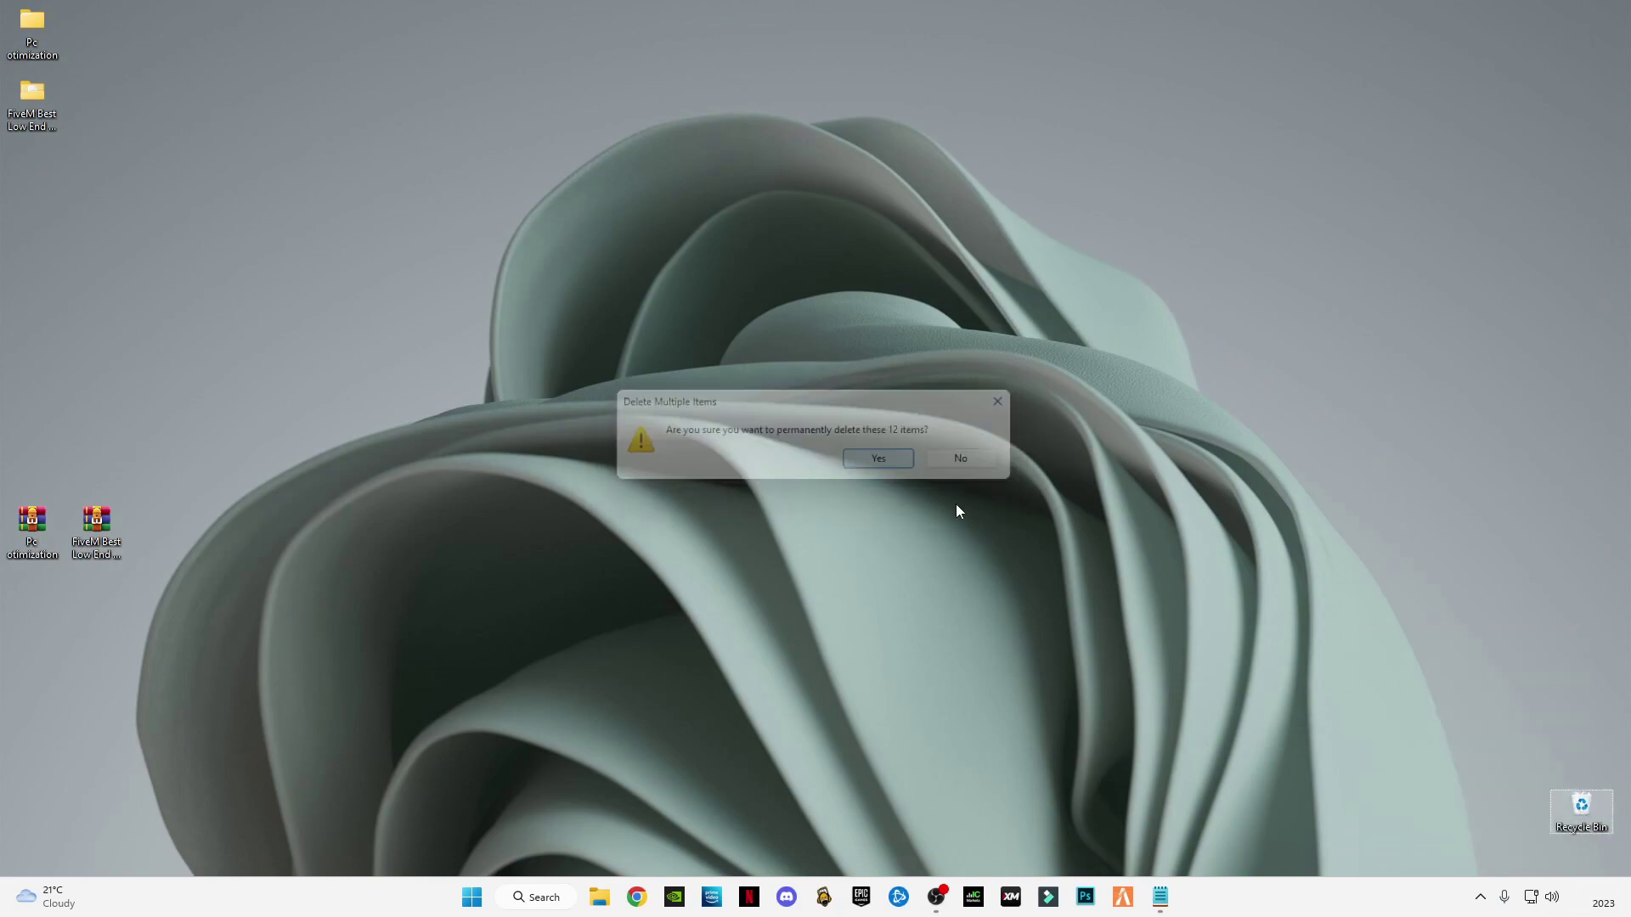
pyautogui.click(1172, 906)
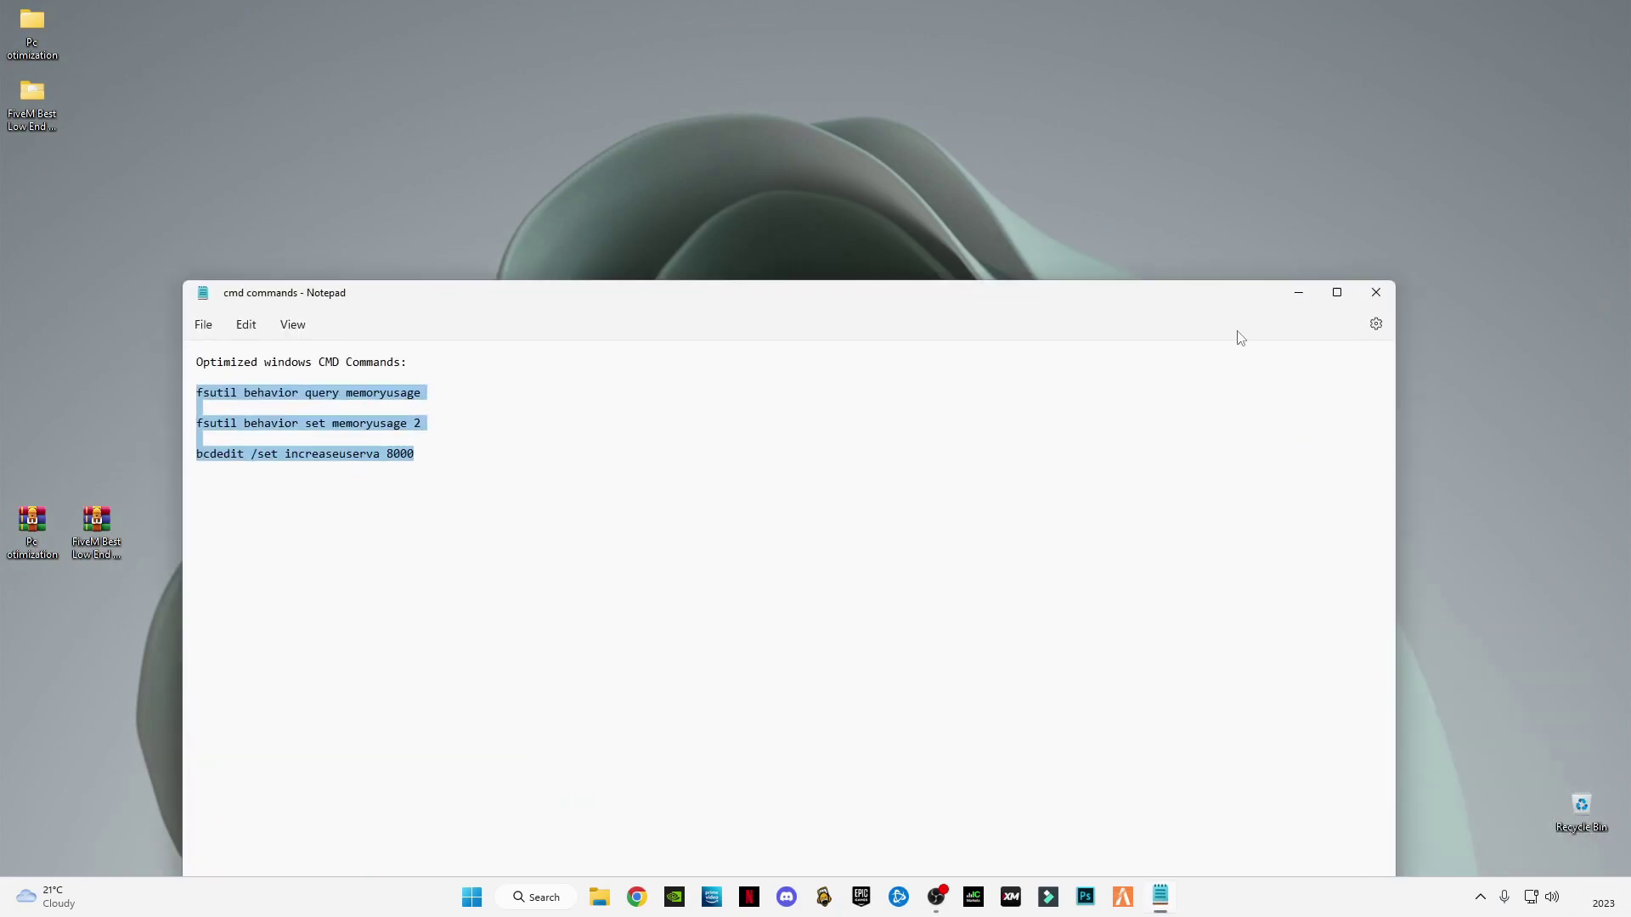
pyautogui.click(1380, 292)
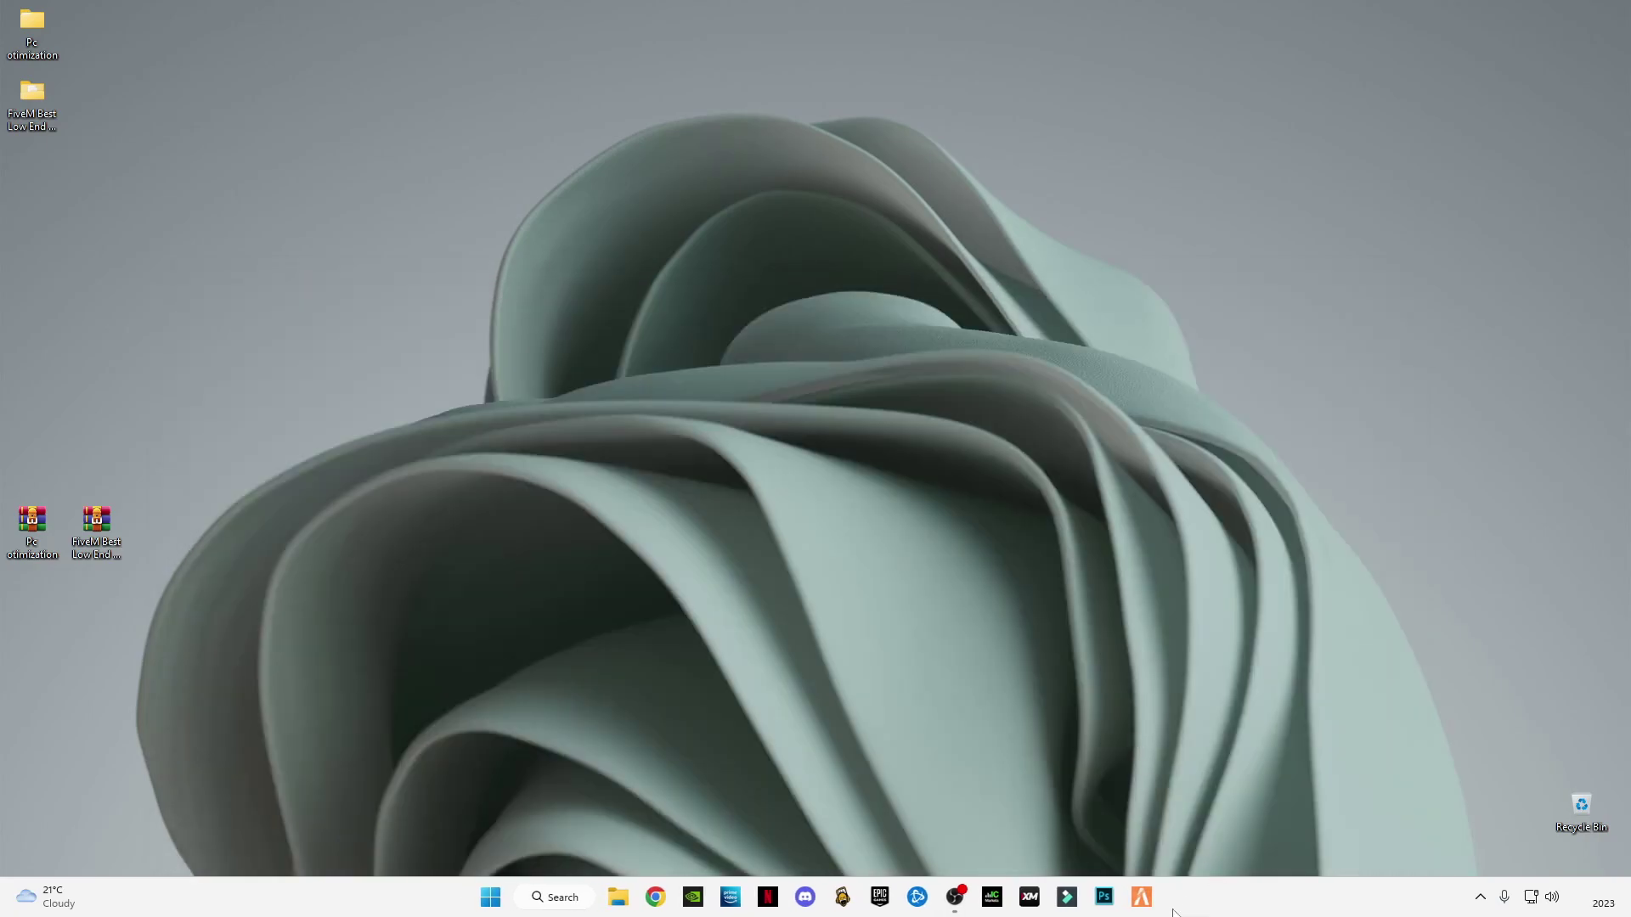